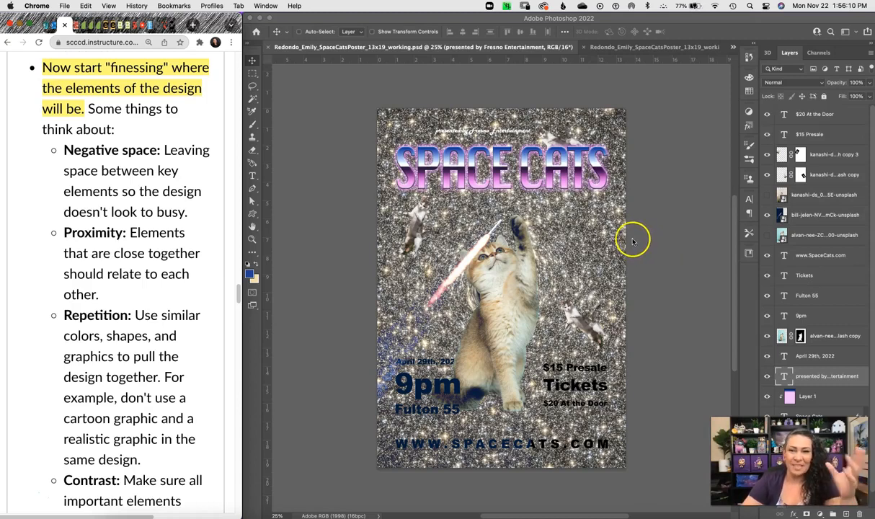
Compare the original Space Cats poster with its revised version in the working2 document, ending on the revised one.
click(644, 48)
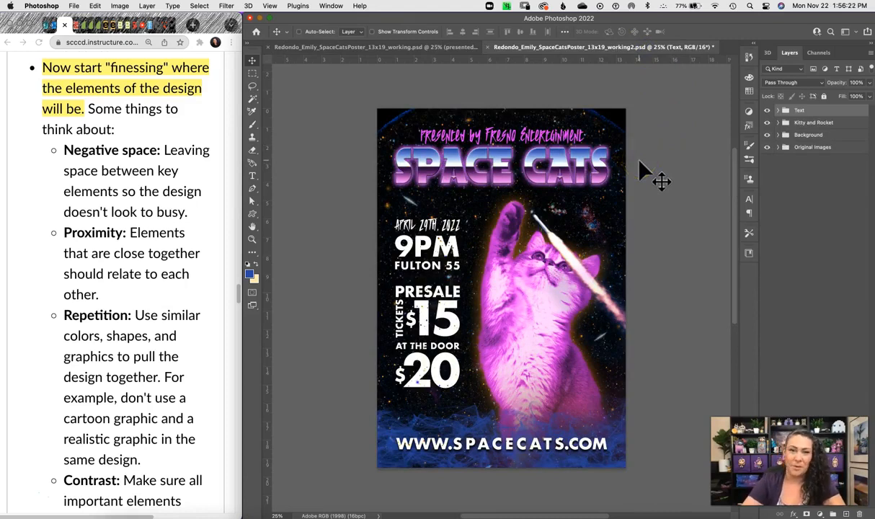
click(359, 46)
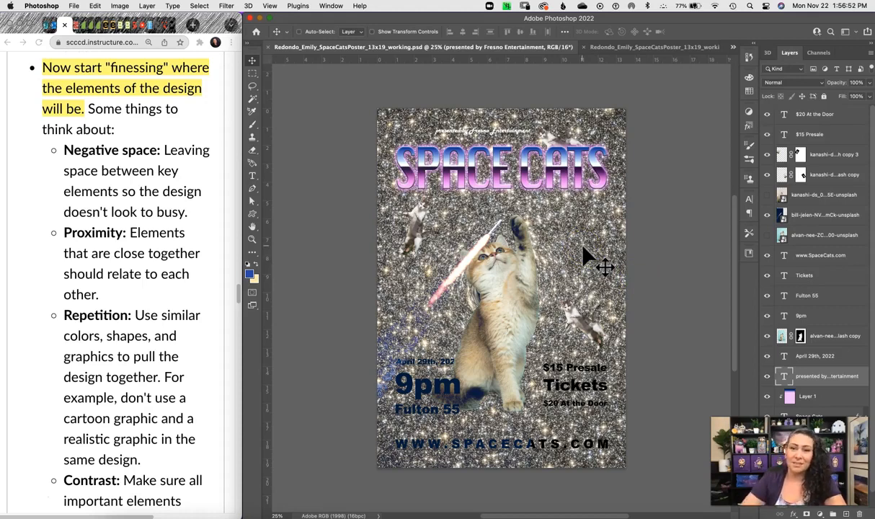
click(616, 47)
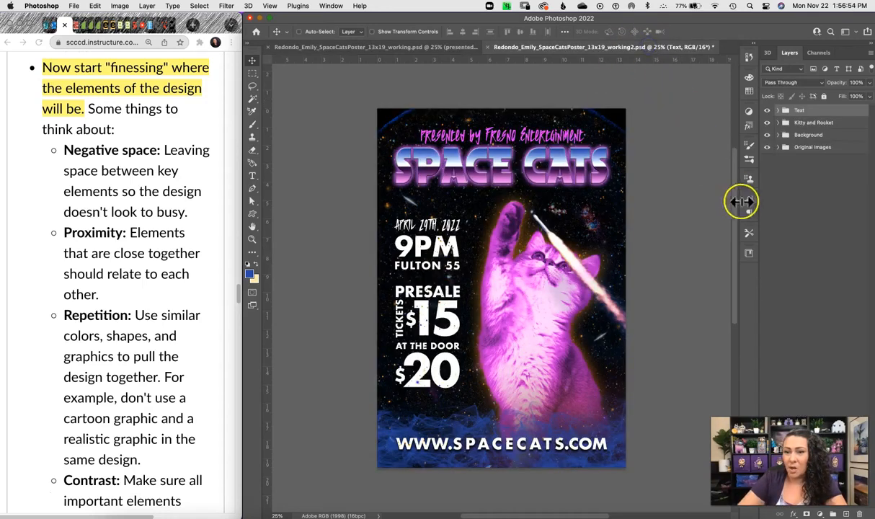
Expand the Original Images and Background groups to list their layers.
click(778, 148)
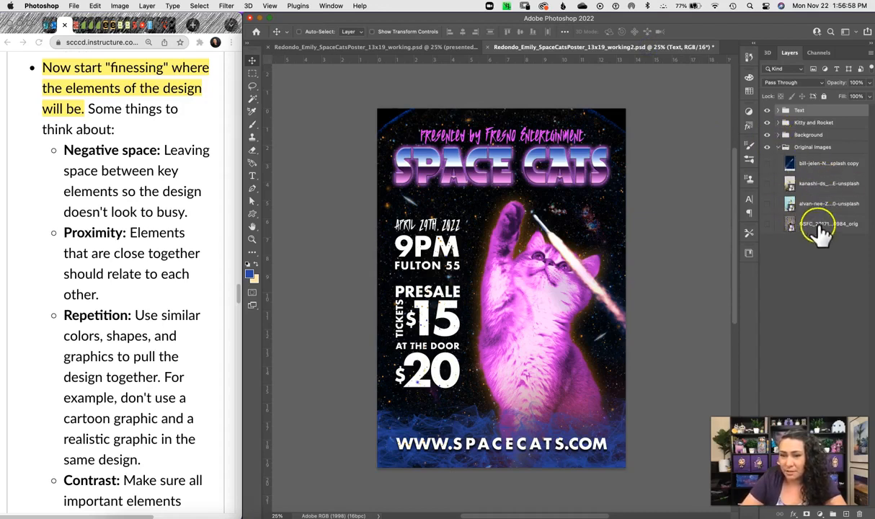
click(778, 137)
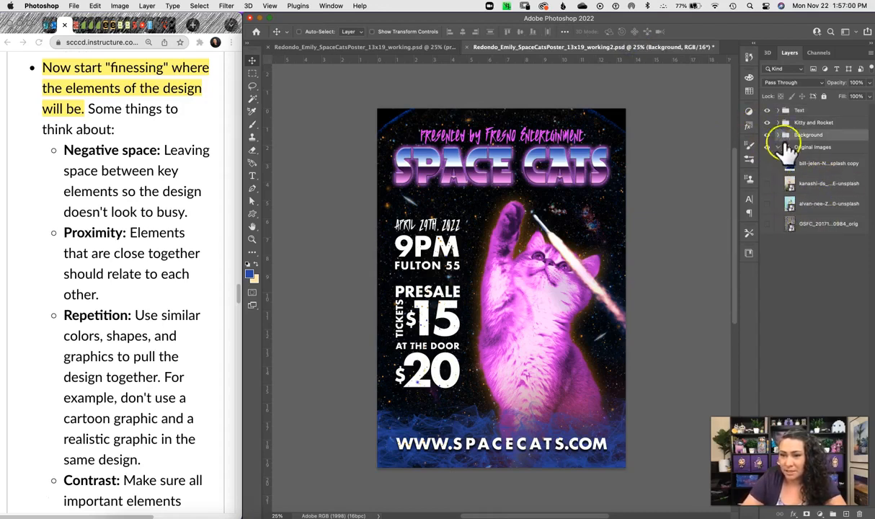
click(778, 136)
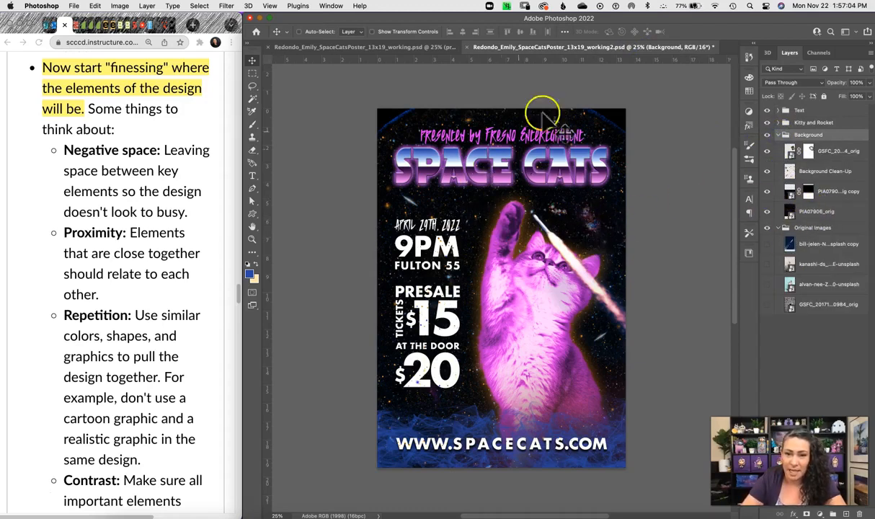
Isolate the two PIA07906 starfield layers in the Background group by hiding the text, cat, nebula and clean-up layers.
drag(767, 174, 766, 109)
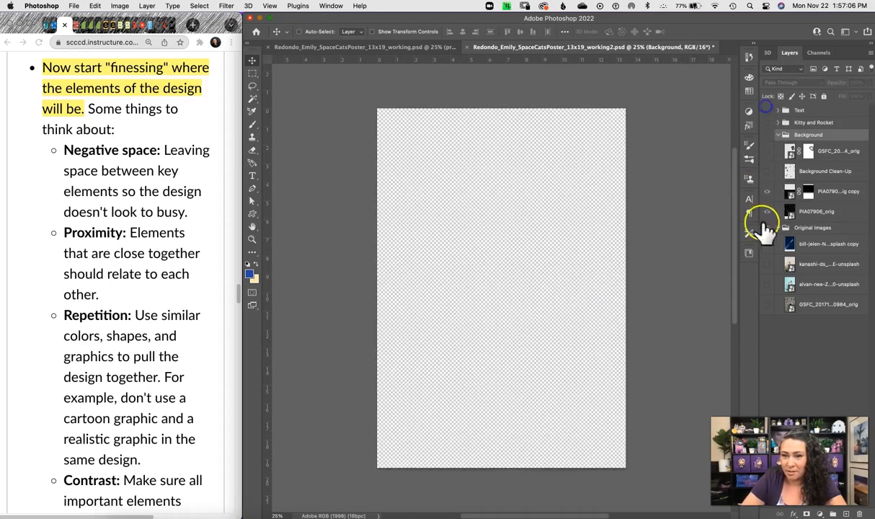
click(766, 136)
click(767, 191)
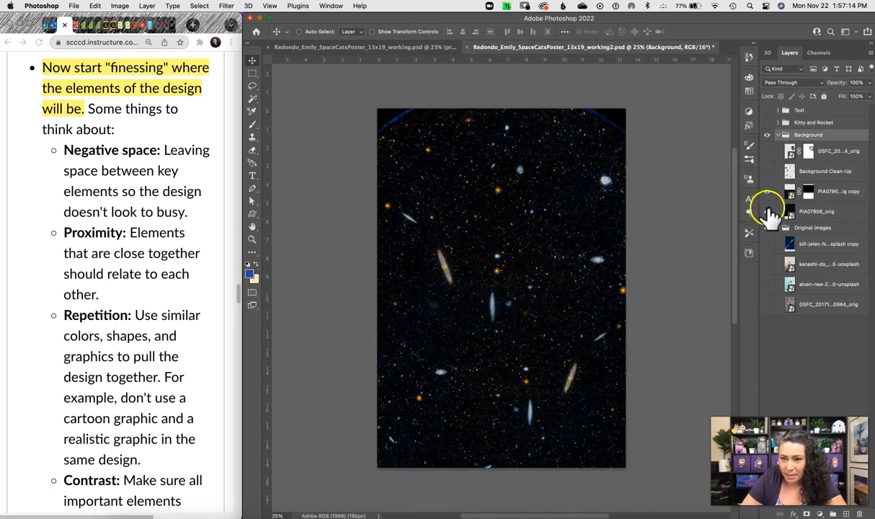
Toggle the masked PIA07906 copy and the Background Clean-Up layer to examine what each contributes to the starfield.
click(767, 192)
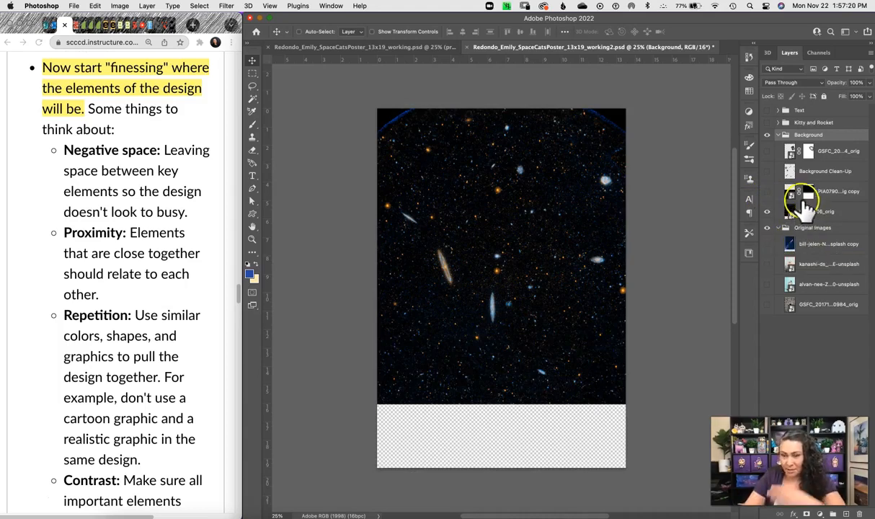
click(819, 212)
click(767, 191)
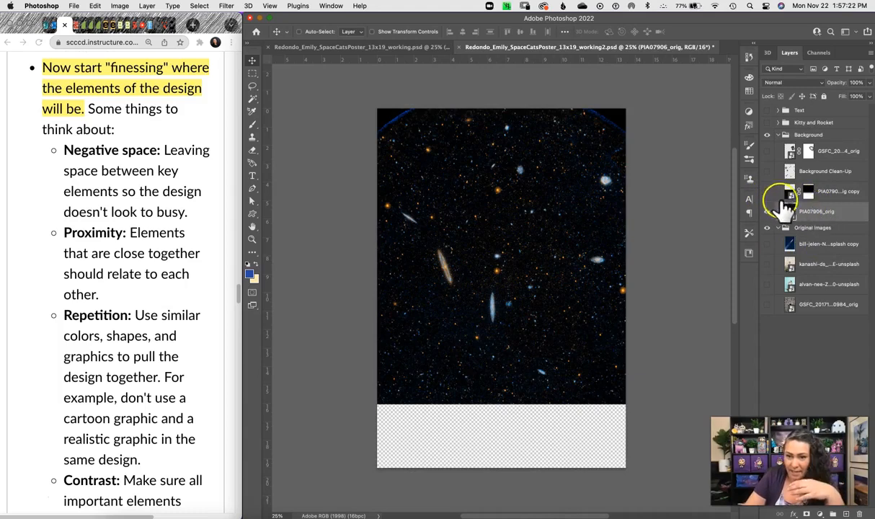
click(823, 213)
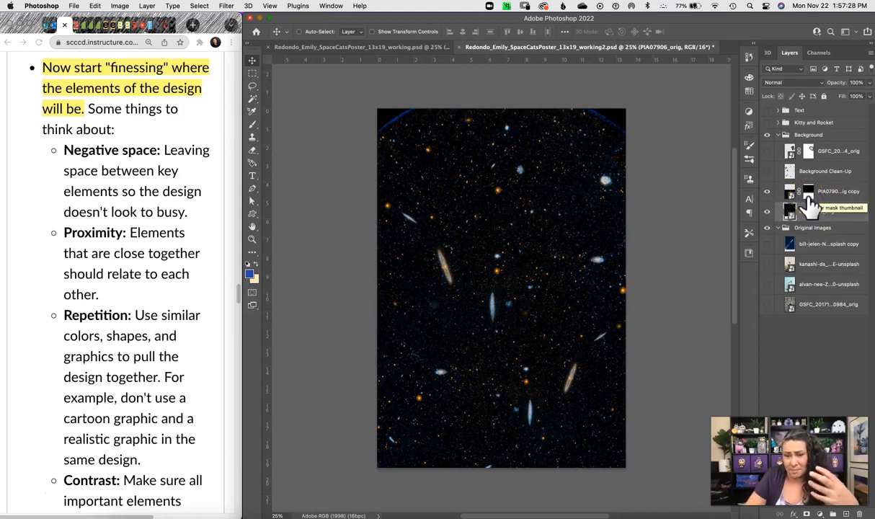
click(803, 216)
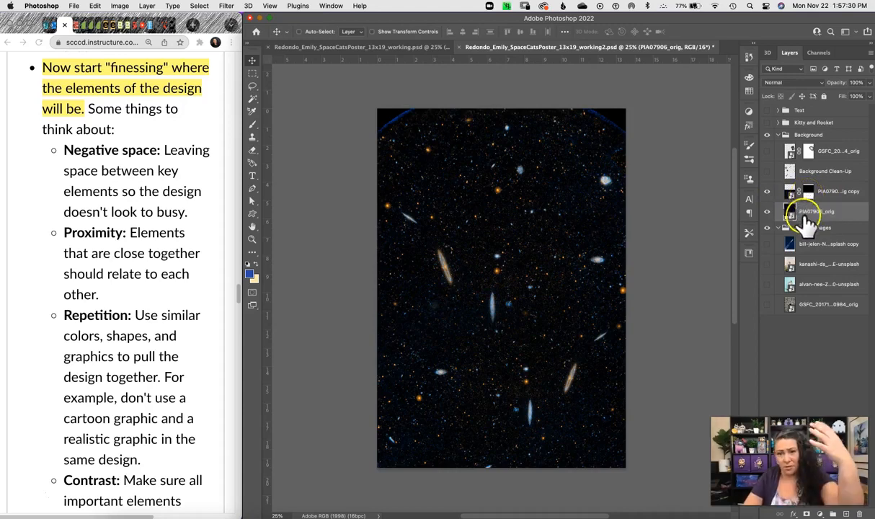
click(767, 211)
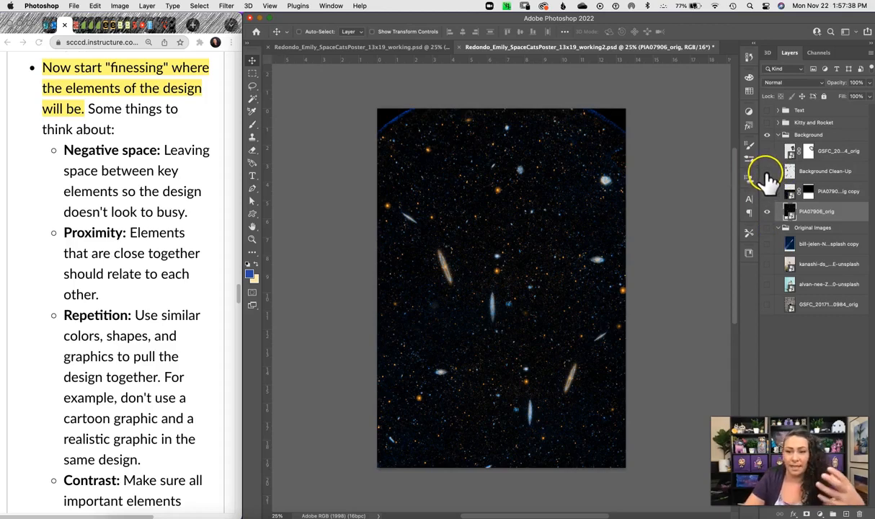
click(767, 172)
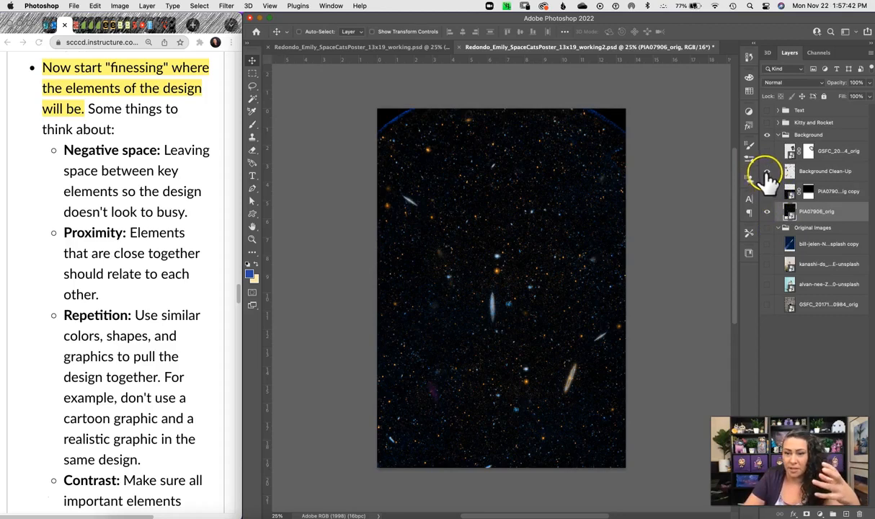
click(767, 173)
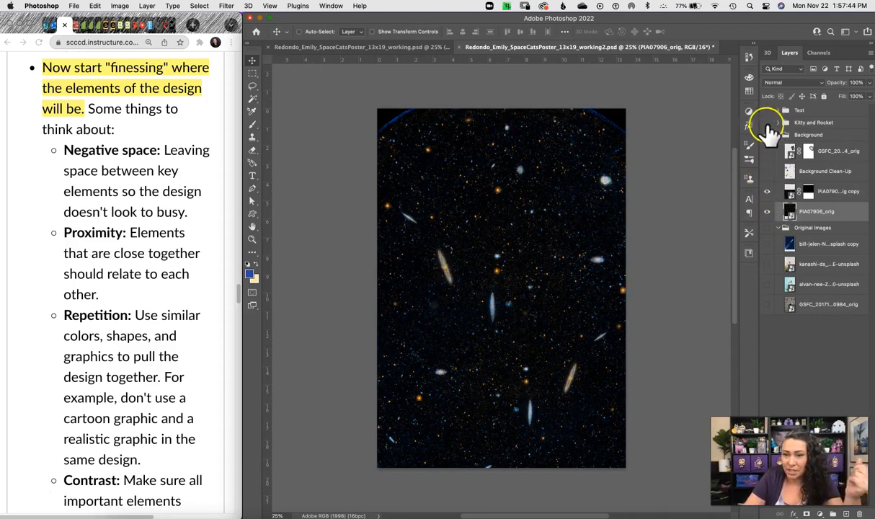
Show the Text group, the Background Clean-Up and GSFC layers, and the Kitty and Rocket group again.
click(767, 110)
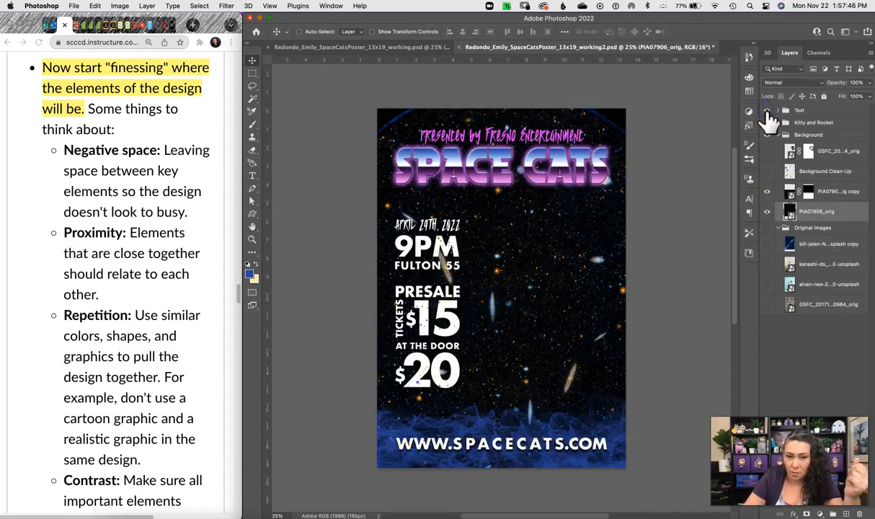
click(767, 173)
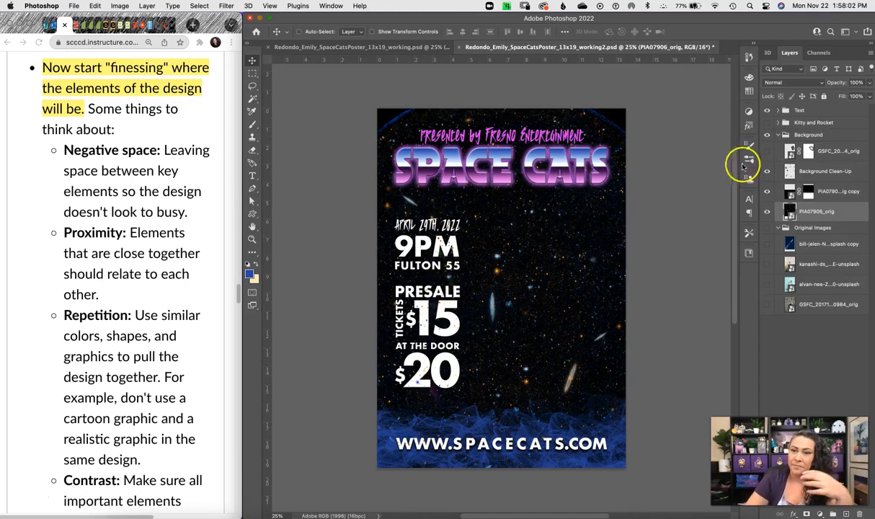
click(767, 151)
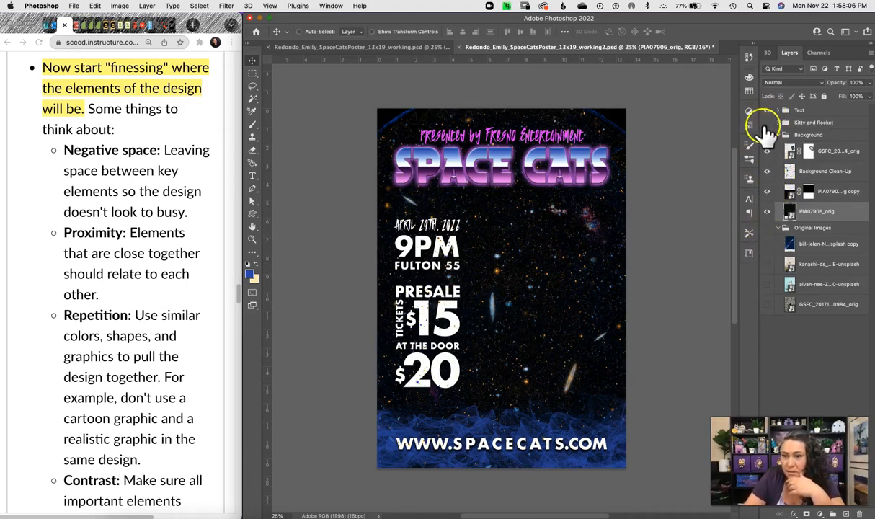
click(768, 123)
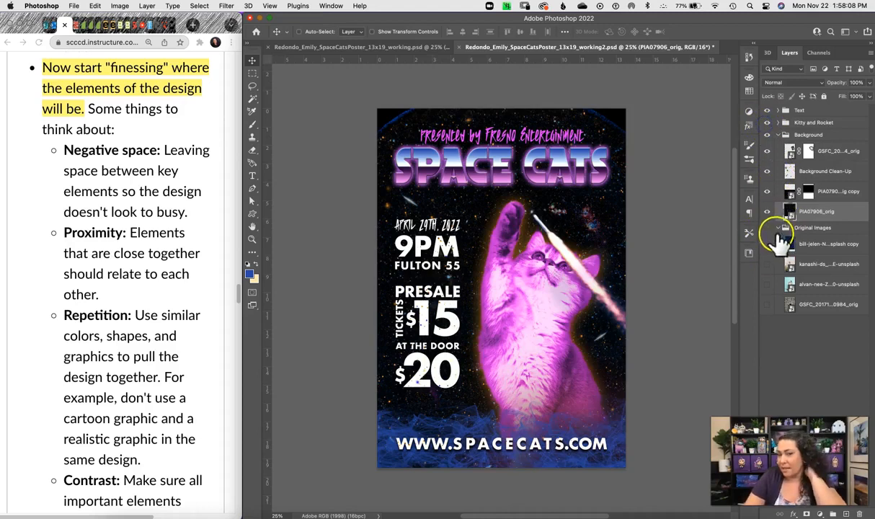
Alternate between the original and revised posters to compare their backgrounds, cat placement and text, finishing on the revised poster.
click(359, 48)
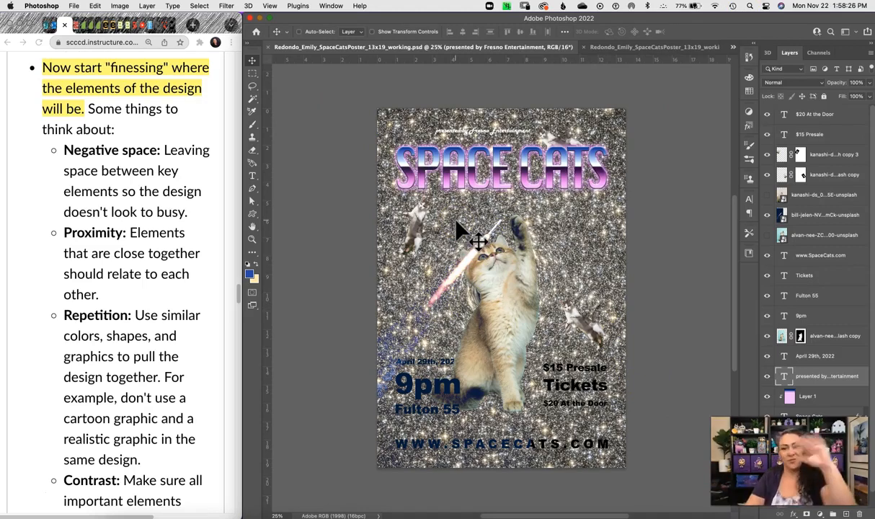
click(620, 47)
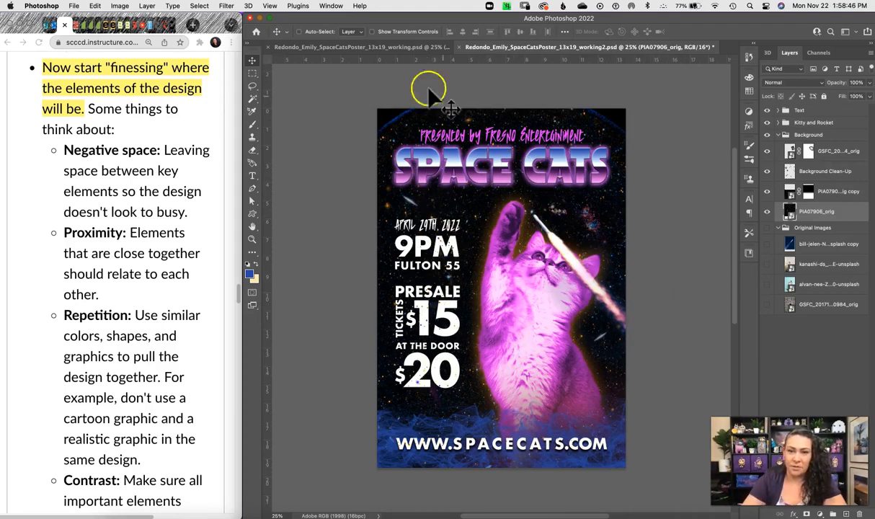
click(387, 48)
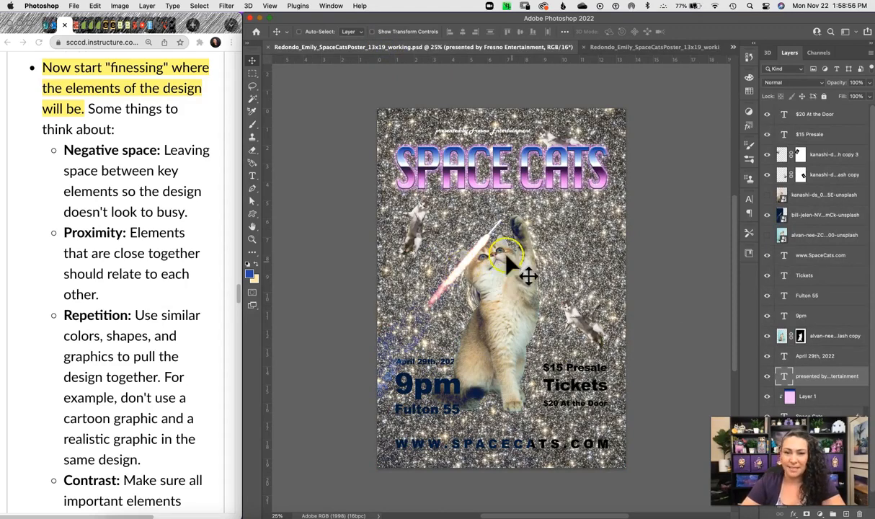
click(601, 303)
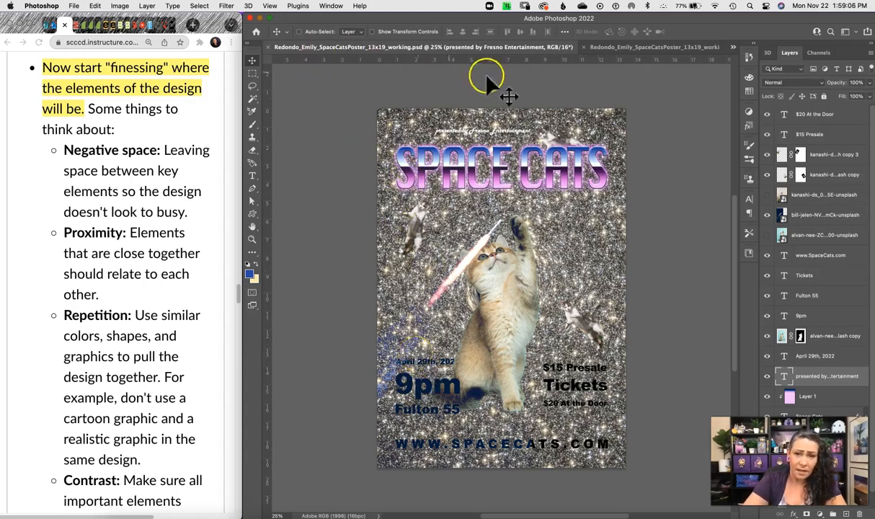
click(633, 49)
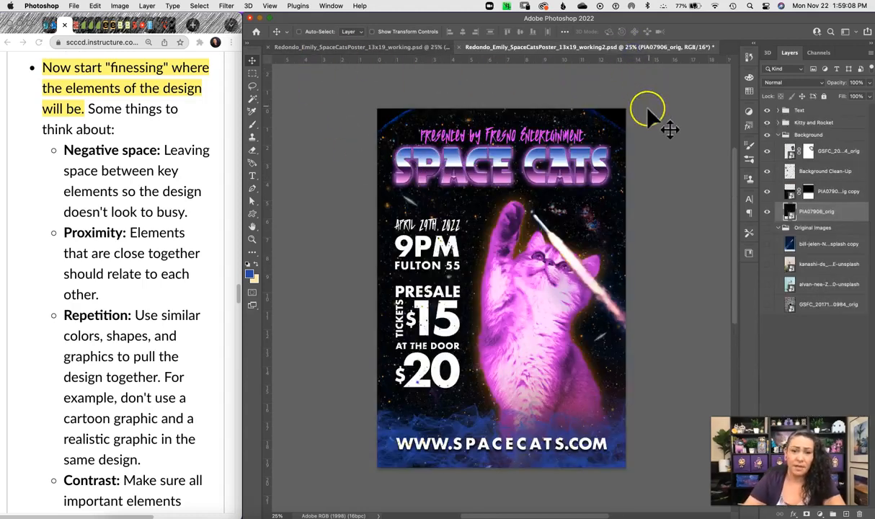
Examine the "presented by Fresno Entertainment" line above the title in the original poster at close range.
click(386, 49)
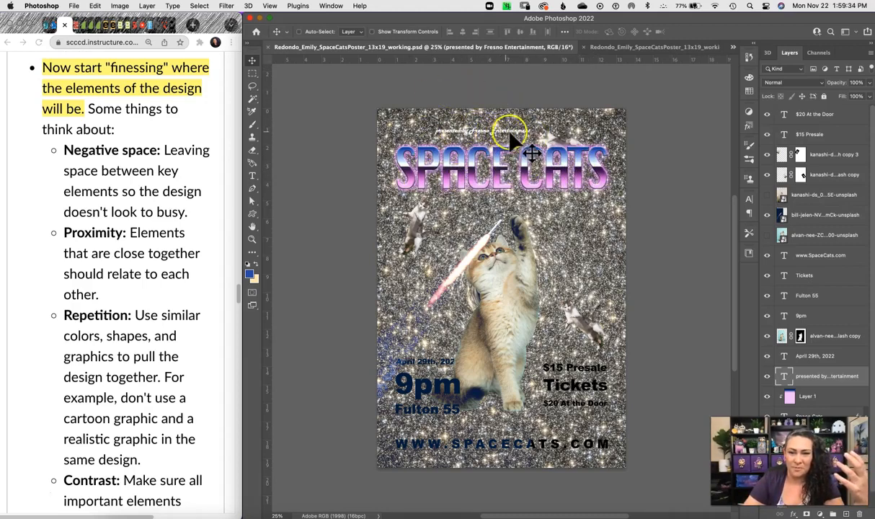
key(super+equal)
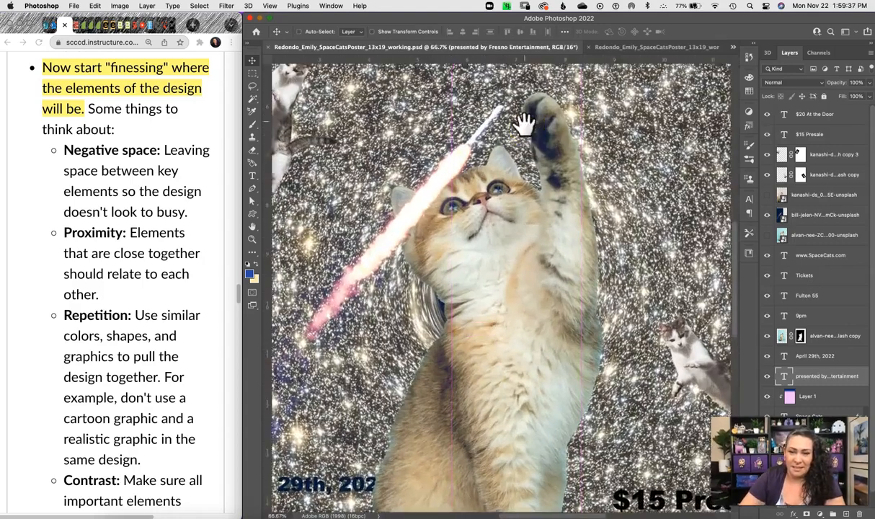
drag(526, 124, 550, 458)
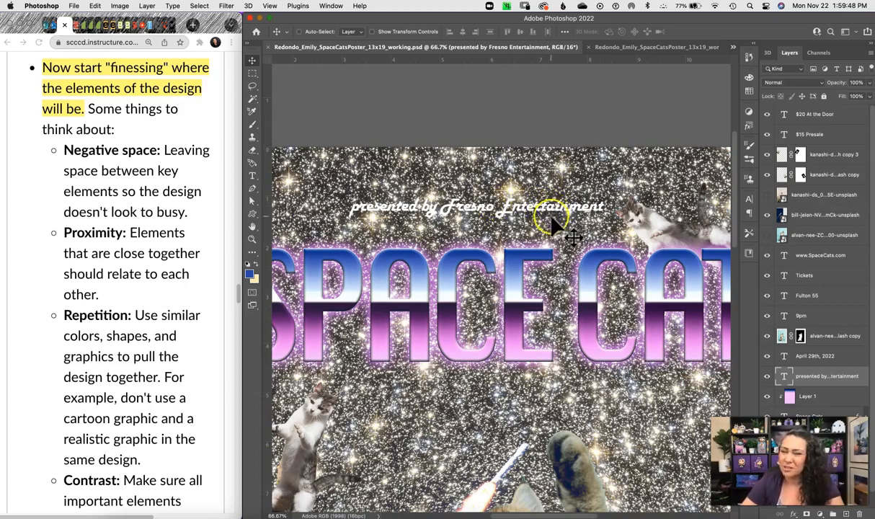
Return to the revised poster and check its layout against the guides, hiding them again when done.
click(641, 48)
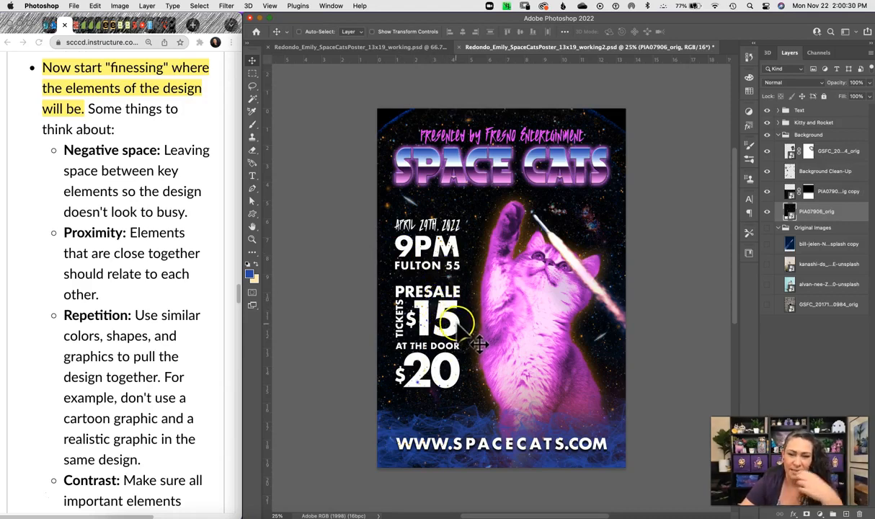
key(super+semicolon)
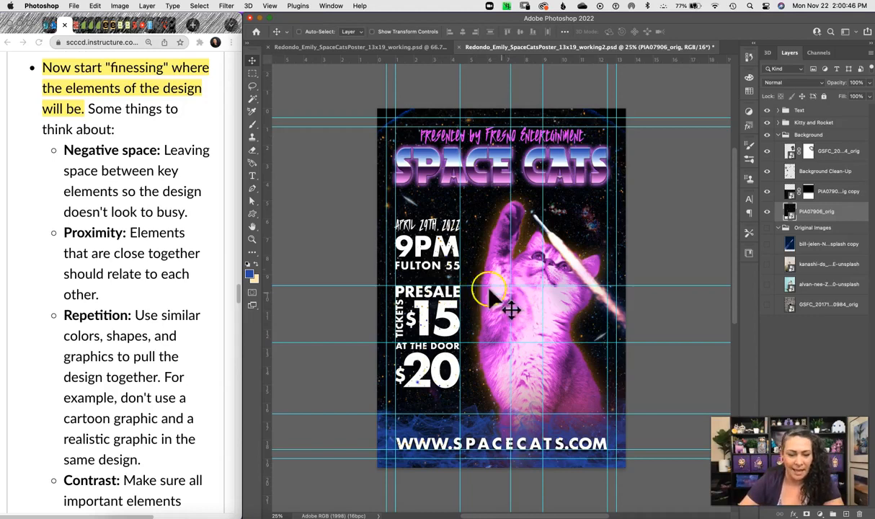
key(super+semicolon)
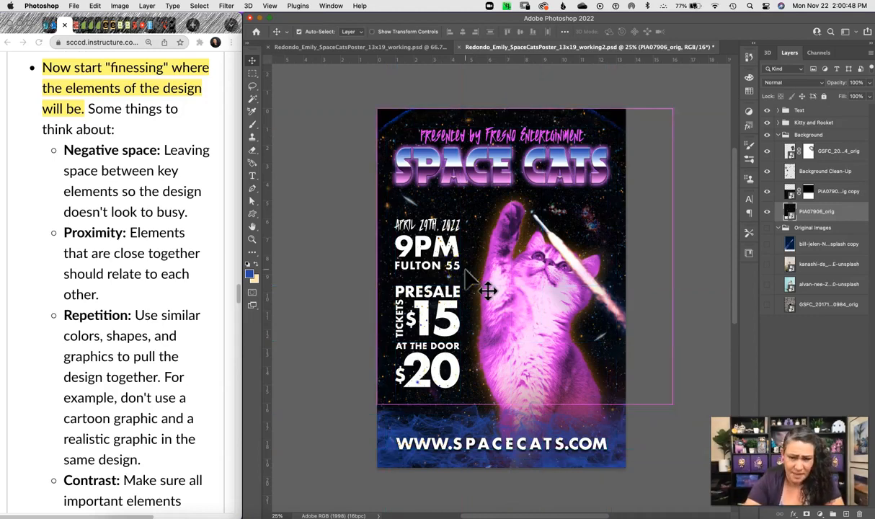
Expand the Text group in the revised poster to view its title, info text and smoke layers.
click(791, 113)
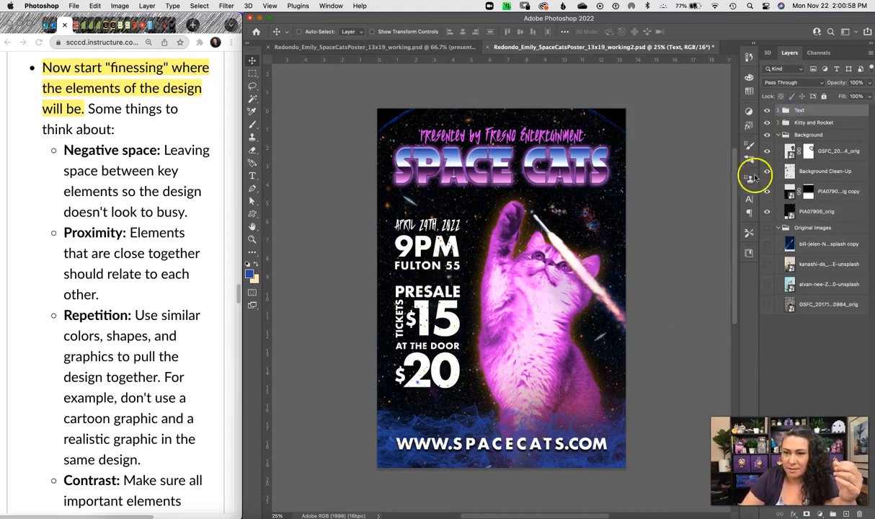
click(778, 110)
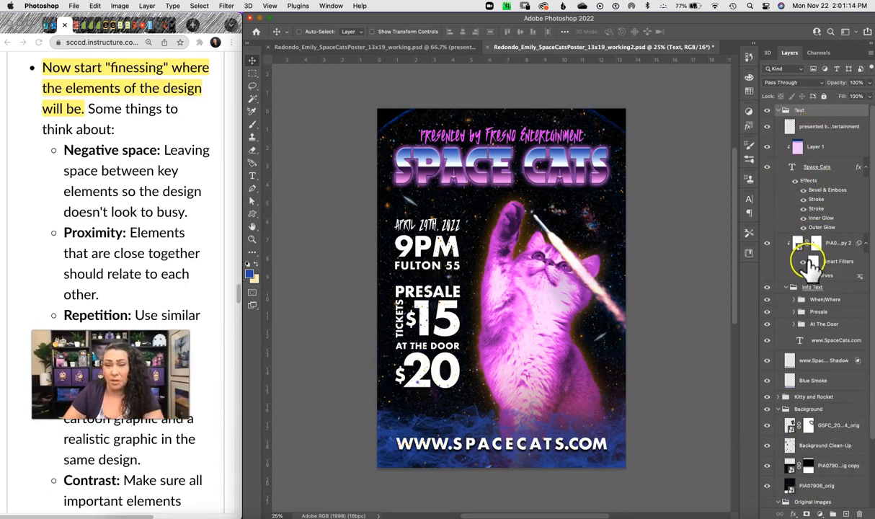
drag(803, 287, 846, 496)
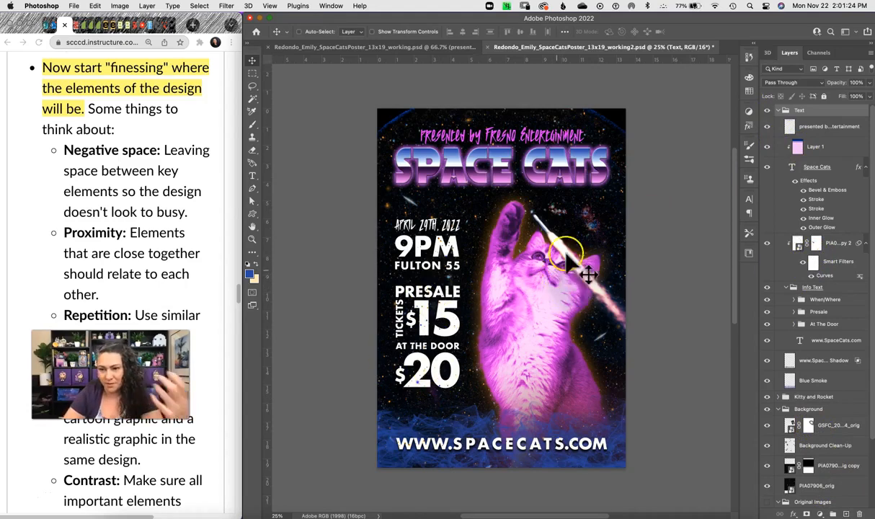
Select the Info Text group and nudge it slightly upward on the poster.
click(837, 287)
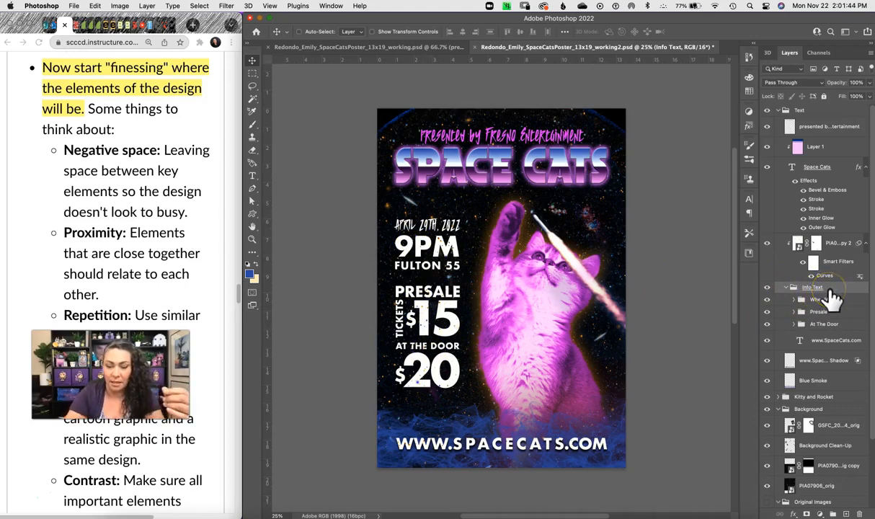
key(Up)
key(Up)
key(Up)
key(Up)
key(Up)
key(Up)
key(Up)
key(Up)
key(Up)
key(Up)
key(Up)
key(Up)
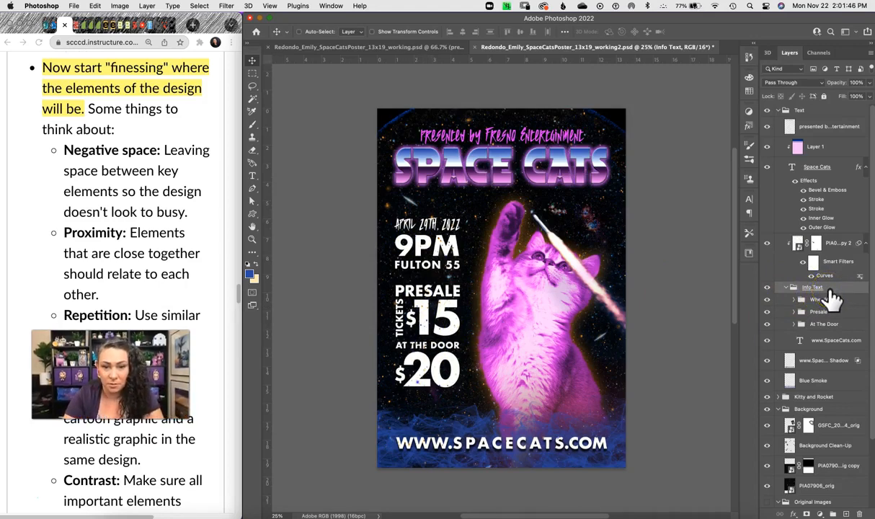
Nudge the Info Text group a little further upward on the revised poster.
key(Up)
key(Up)
key(Up)
key(Up)
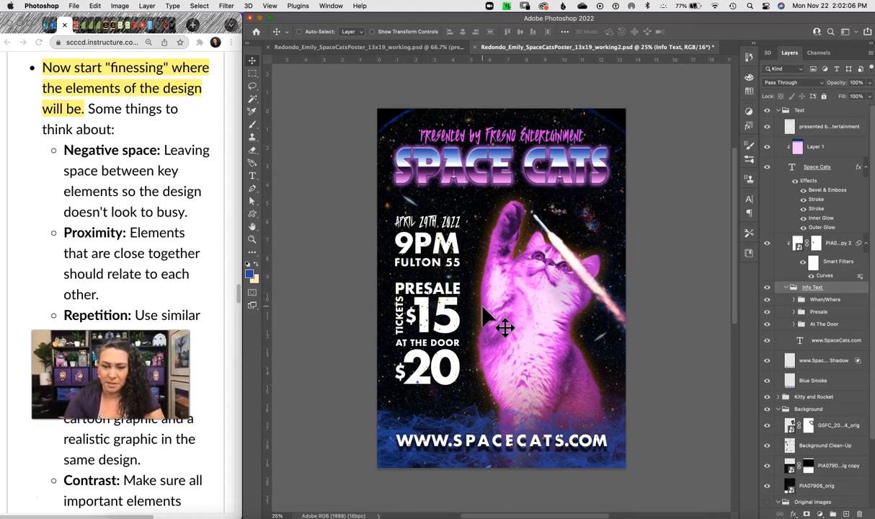
Examine the info text beside the kitten at close range and within the full poster layout.
key(super+equal)
key(super+equal)
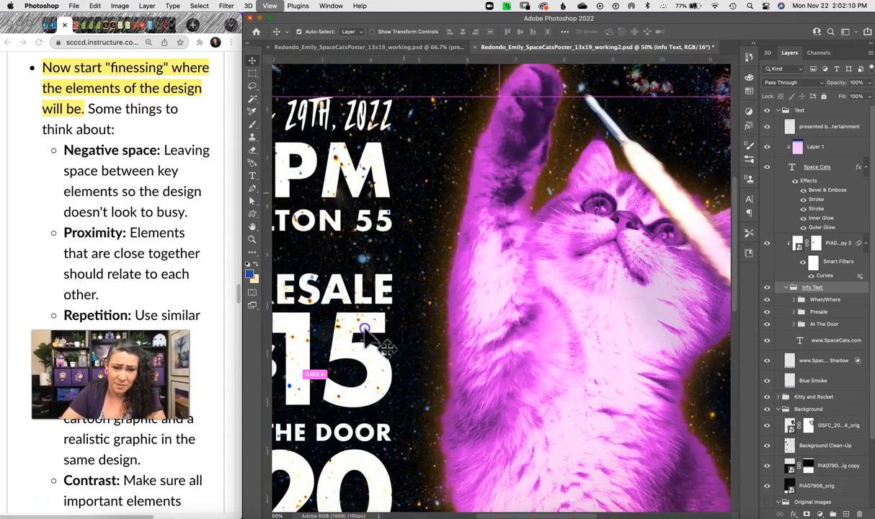
key(super+equal)
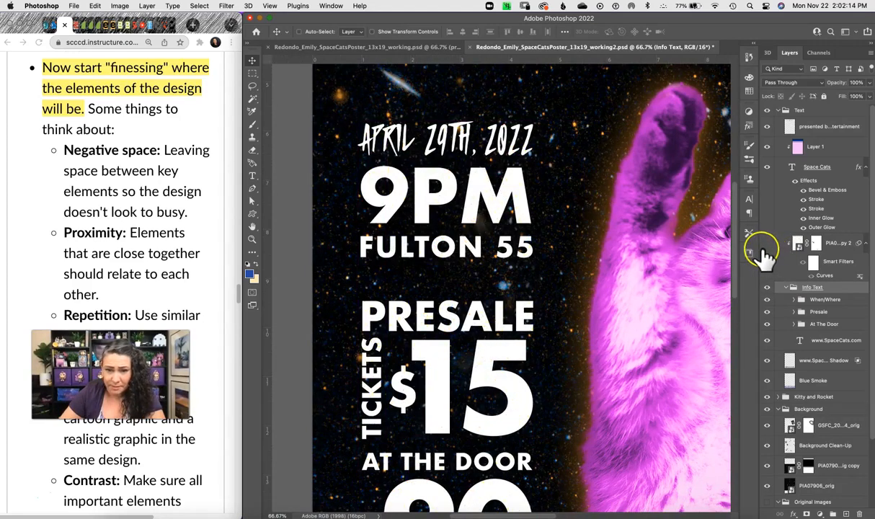
key(super+minus)
key(super+minus)
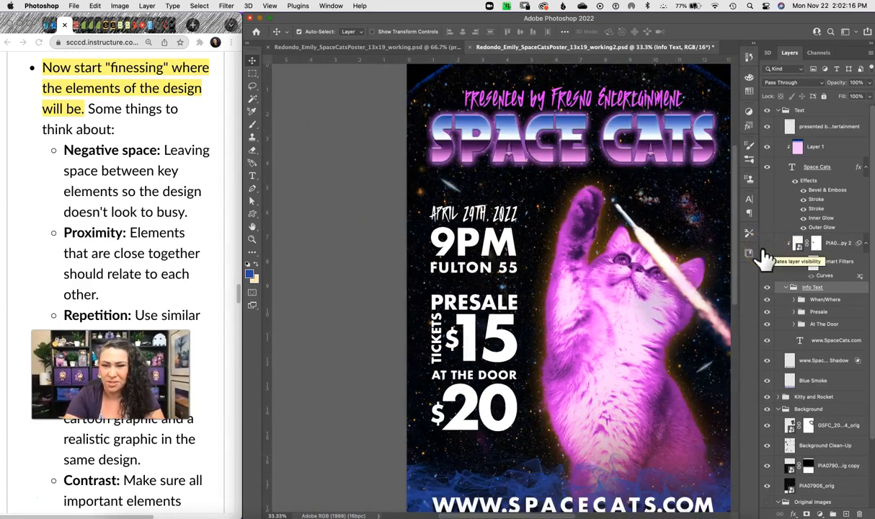
key(super+minus)
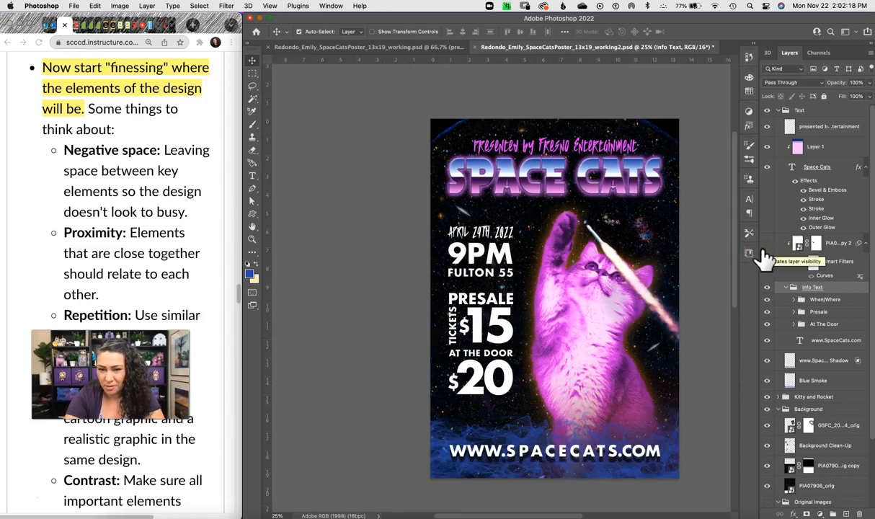
key(super+plus)
key(super+plus)
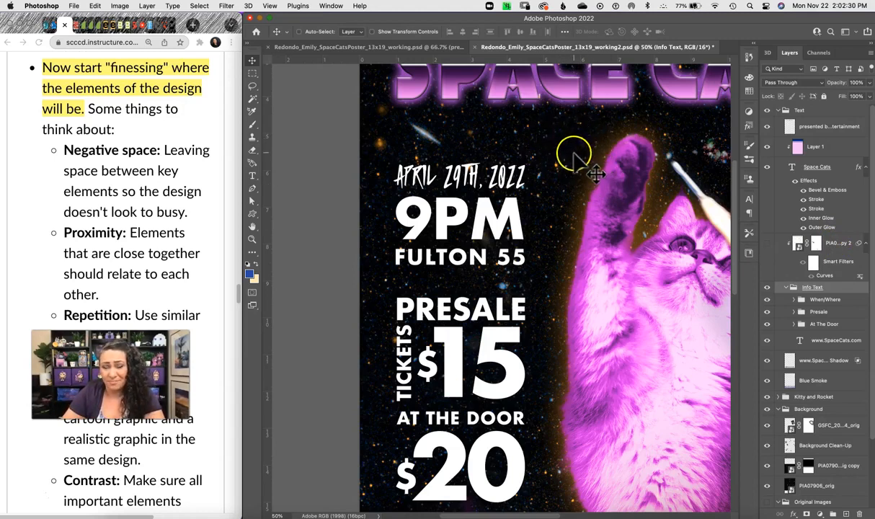
Review the Curves smart filter on the PIA07906_orig copy 2 layer and show that layer's star texture on the info text.
click(827, 279)
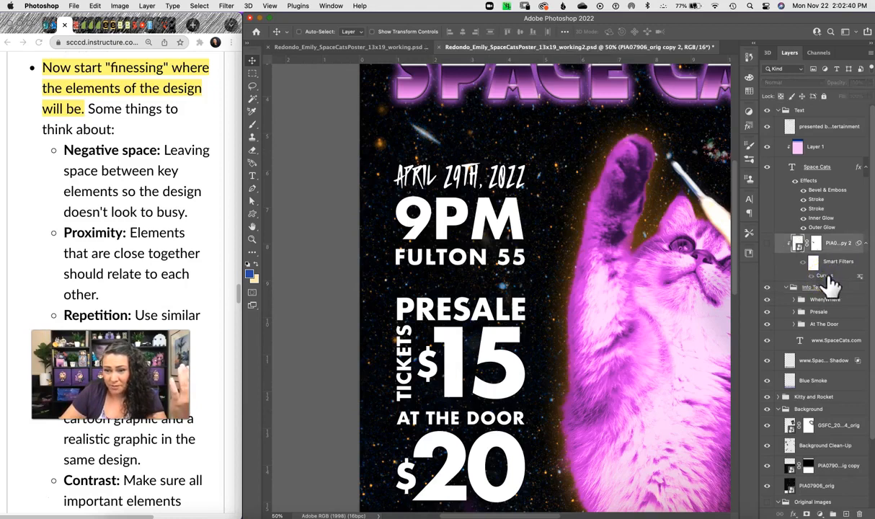
double_click(826, 276)
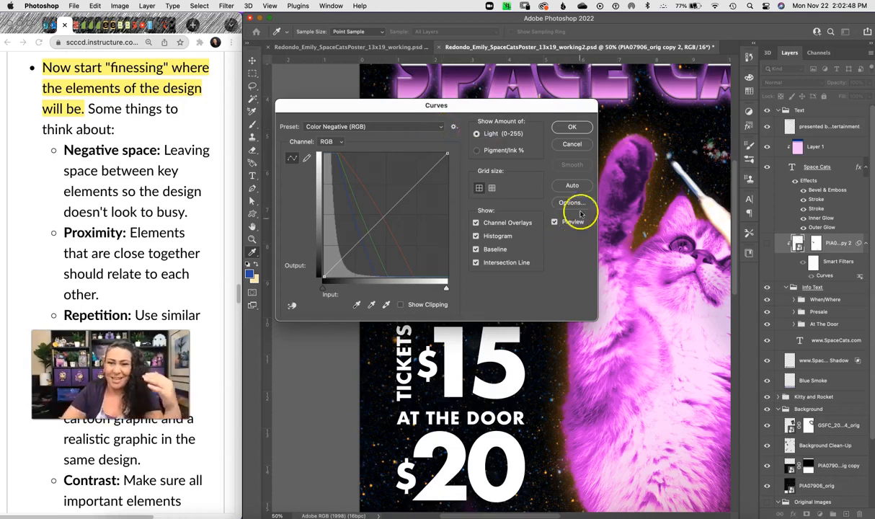
click(572, 127)
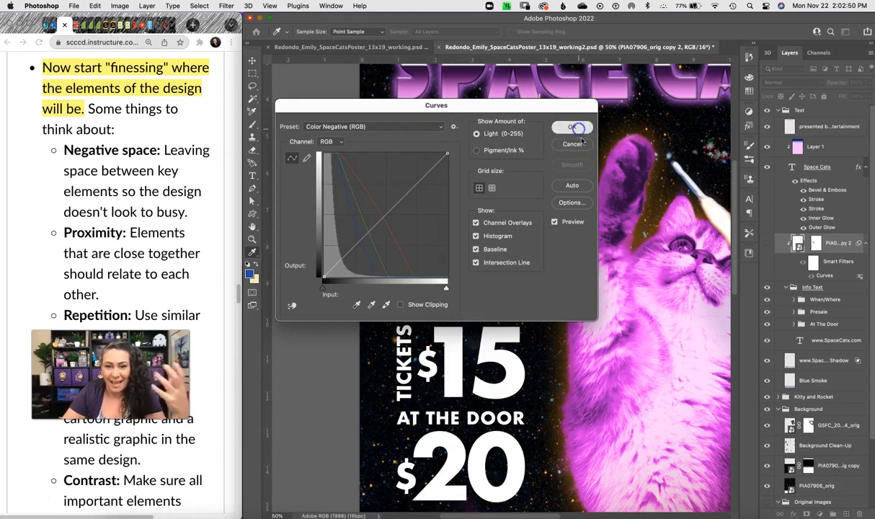
click(777, 246)
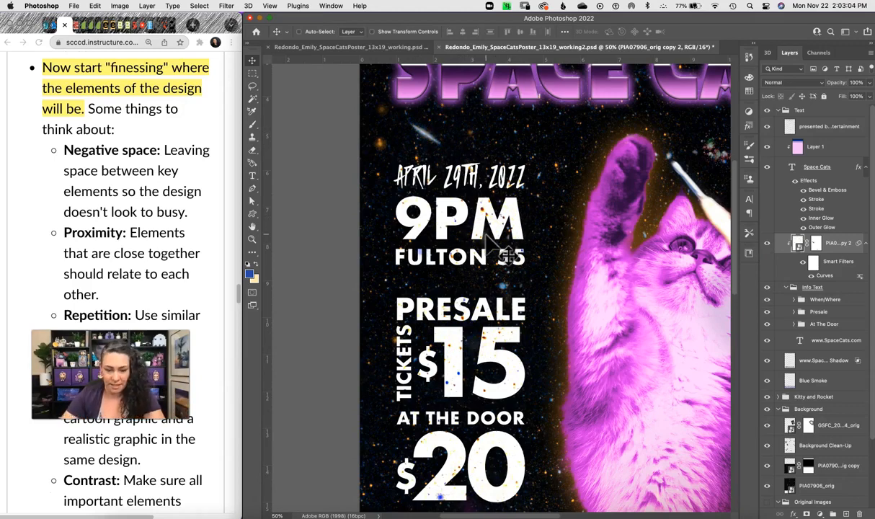
key(super)
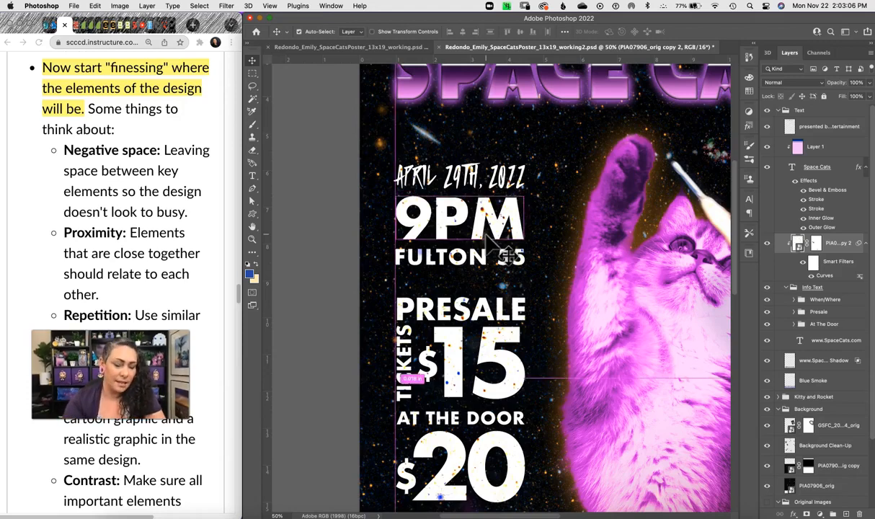
key(super+minus)
drag(564, 292, 482, 270)
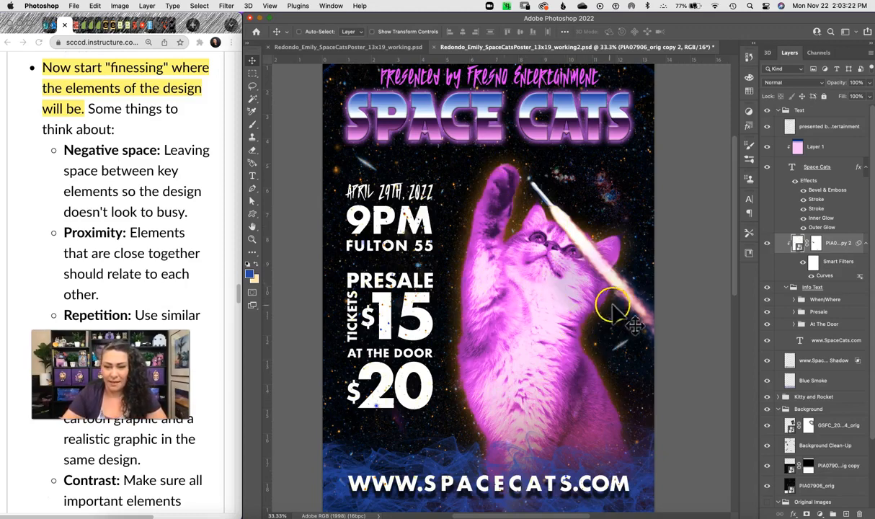
Switch to the original poster and examine the fur edge of the kitten cutout at close range.
click(361, 49)
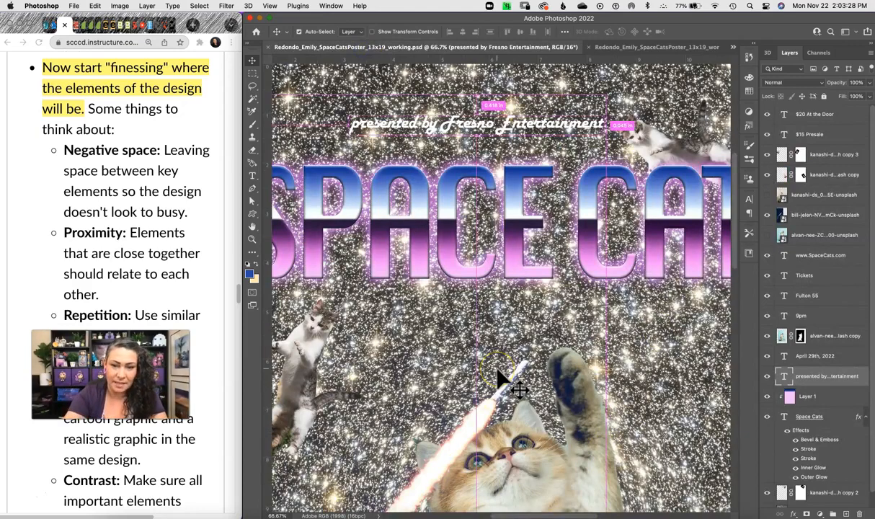
key(super+minus)
key(super+minus)
key(super+minus)
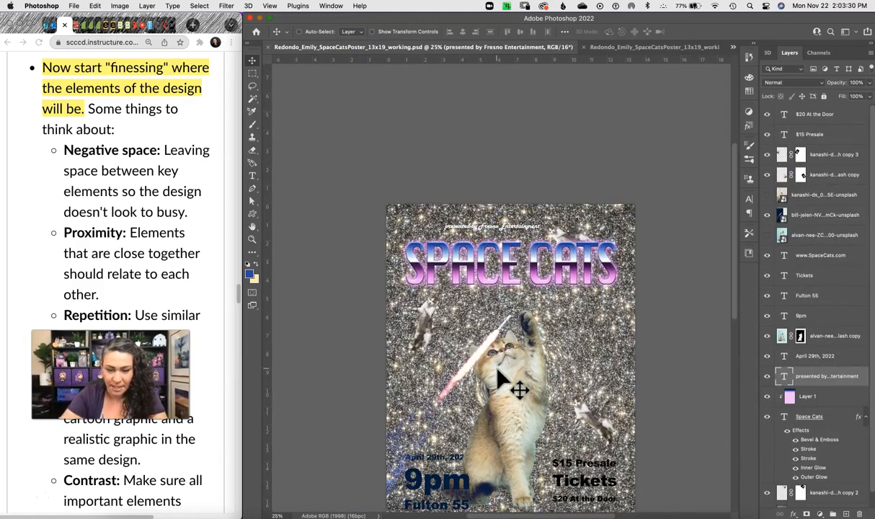
drag(535, 434, 514, 322)
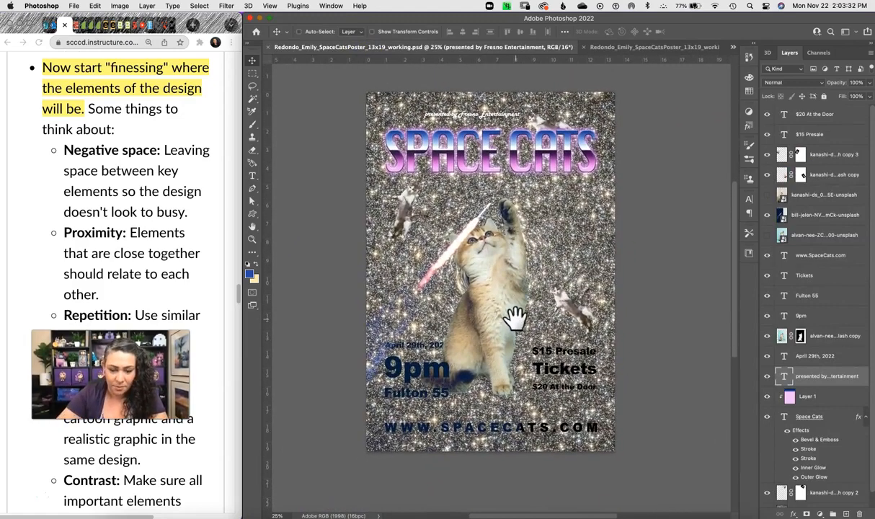
key(super+plus)
key(super+plus)
key(super+plus)
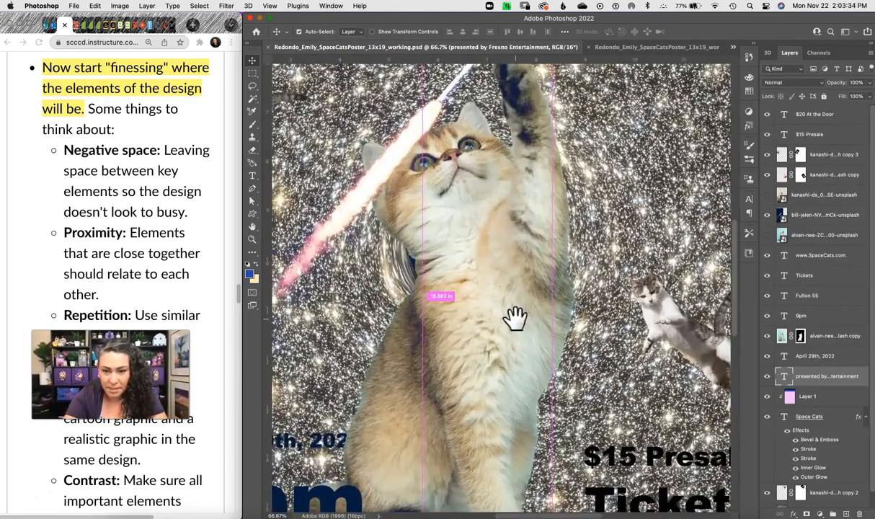
key(super+plus)
key(super+plus)
drag(606, 358, 496, 344)
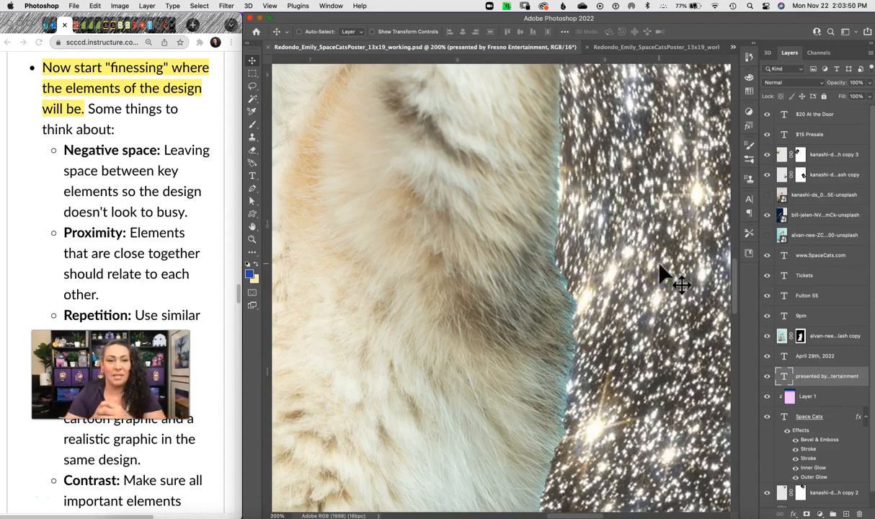
click(254, 100)
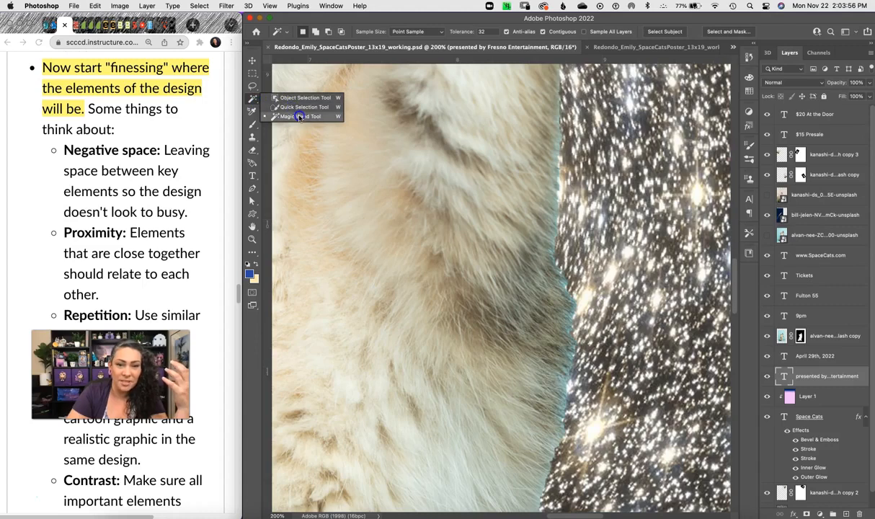
click(253, 87)
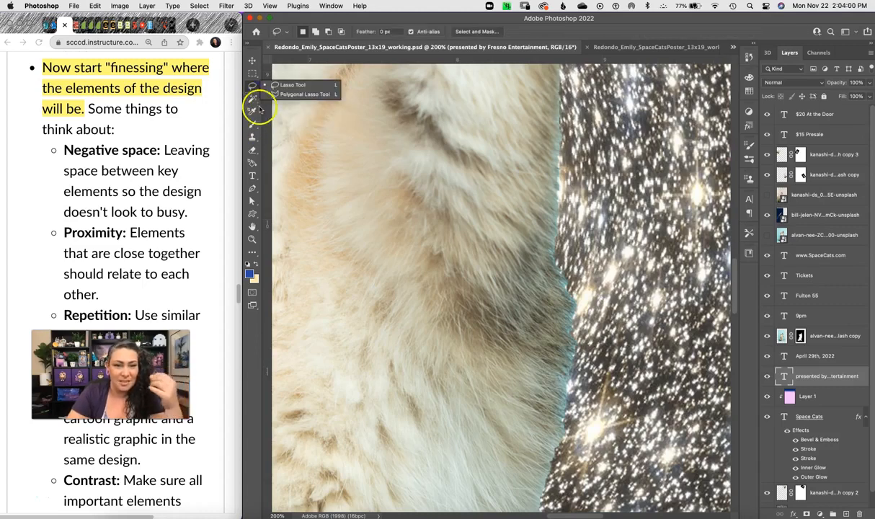
click(587, 36)
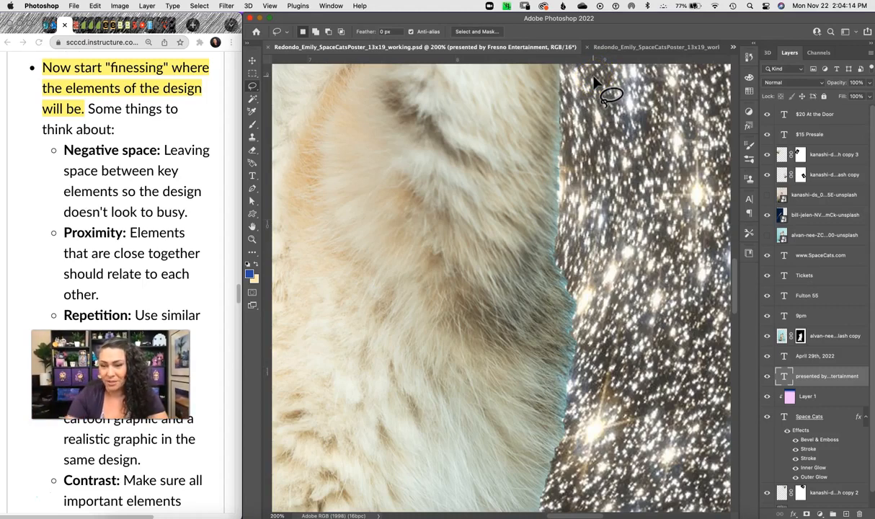
Delete the layer mask from the kitten photo layer in the original poster and keep that layer selected.
click(800, 336)
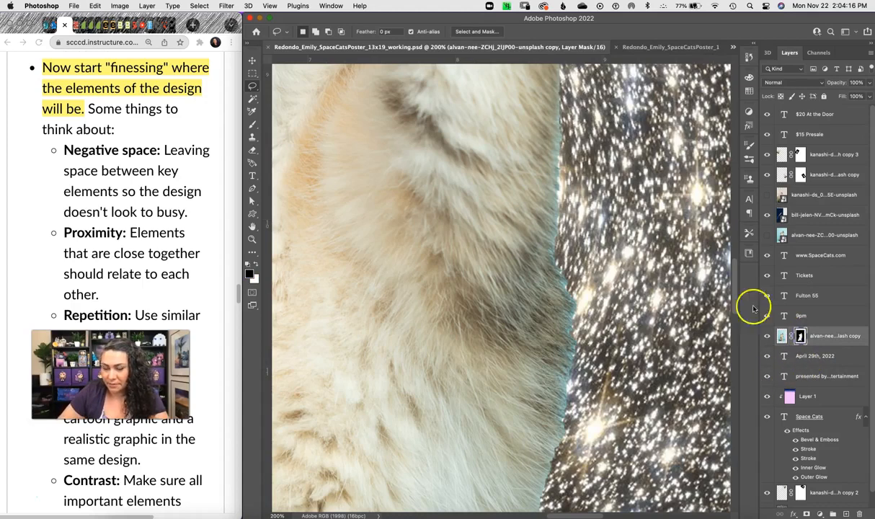
right_click(800, 336)
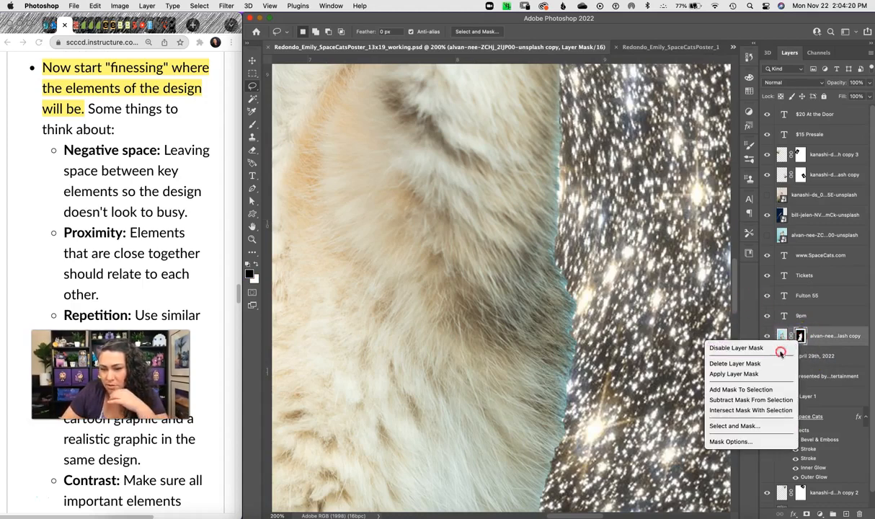
click(734, 364)
click(812, 336)
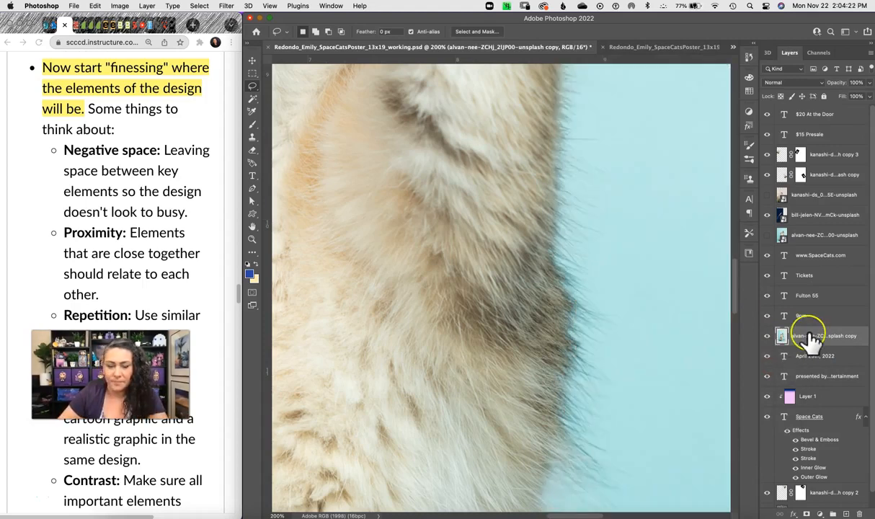
Hide the text, flying cat and rocket layers above and below the kitten photo layer.
key(super+minus)
key(super+minus)
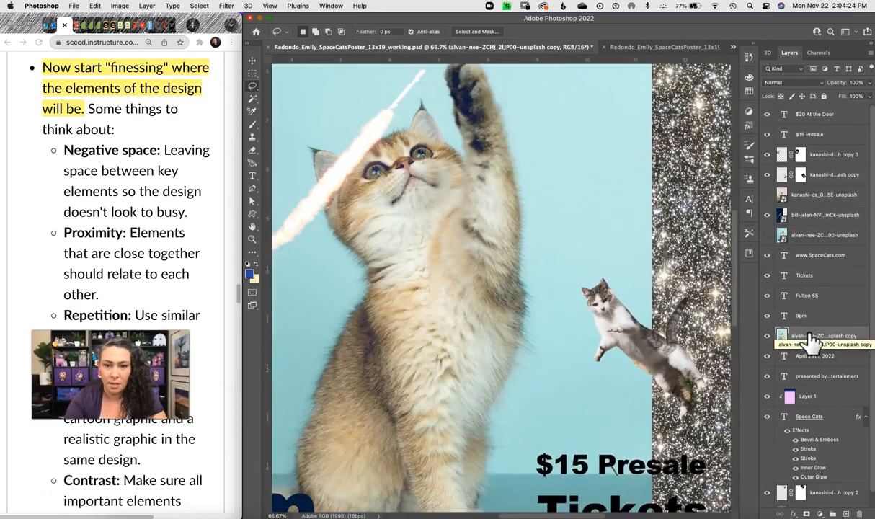
key(super+minus)
drag(473, 285, 537, 291)
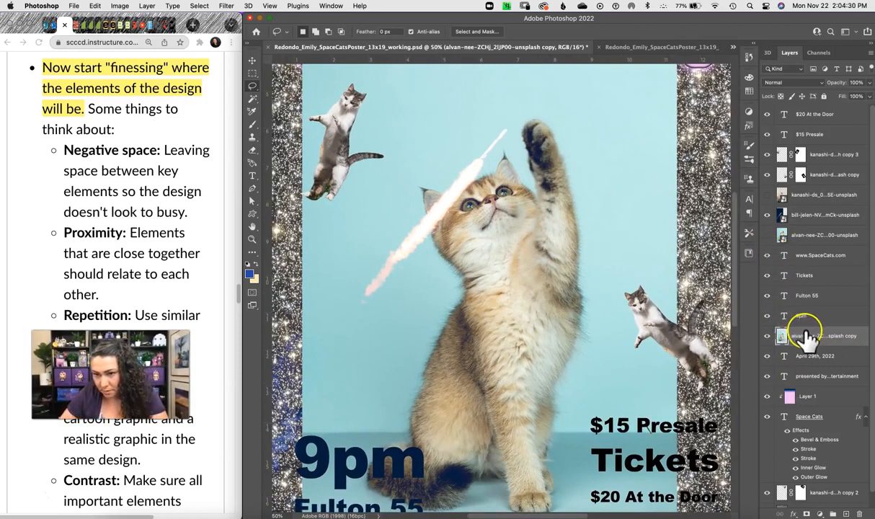
drag(767, 316, 768, 108)
drag(767, 356, 764, 509)
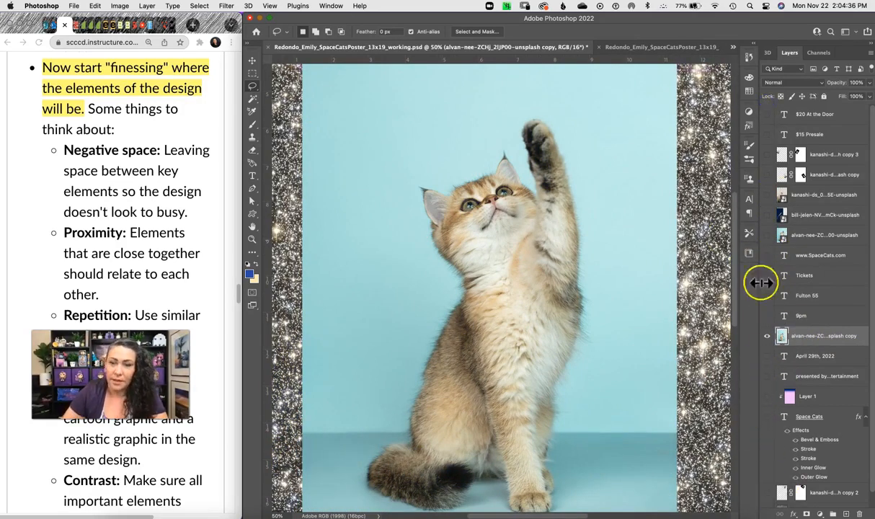
drag(593, 333, 561, 288)
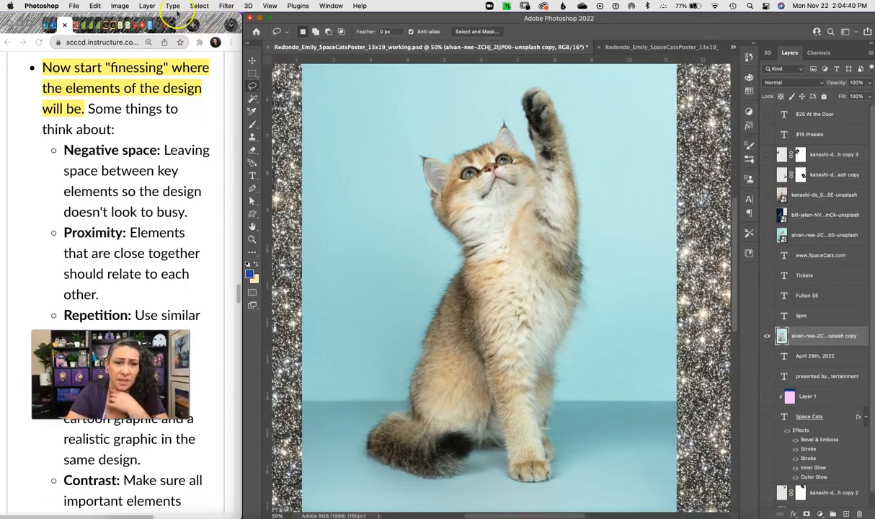
Start a Color Range selection on the kitten photo and sample the light and dark blue tones of the backdrop wall.
click(204, 7)
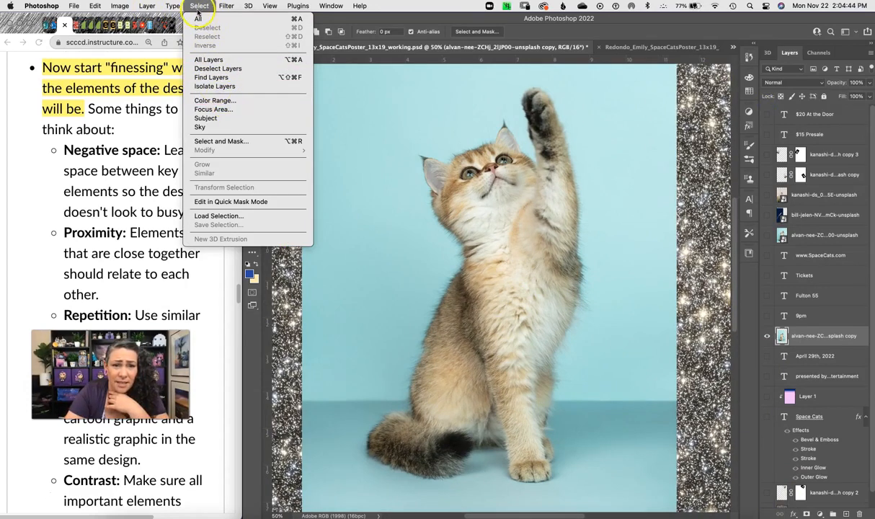
click(214, 100)
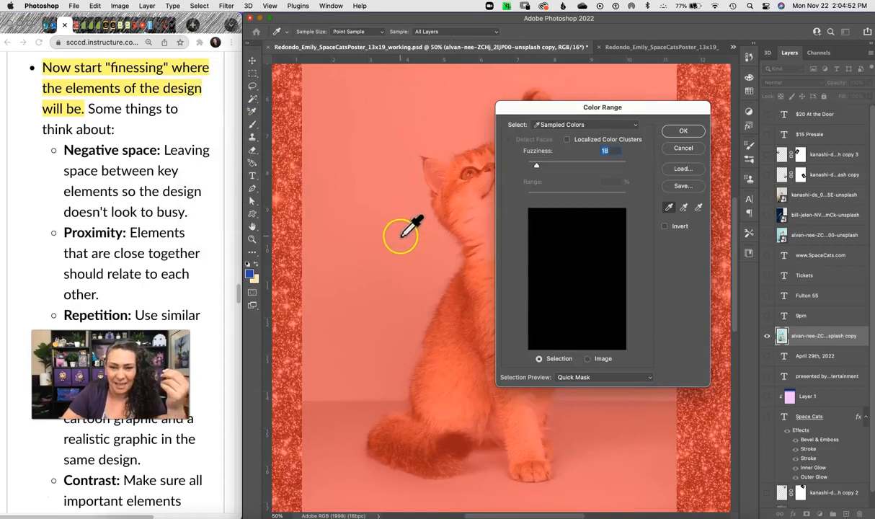
click(400, 236)
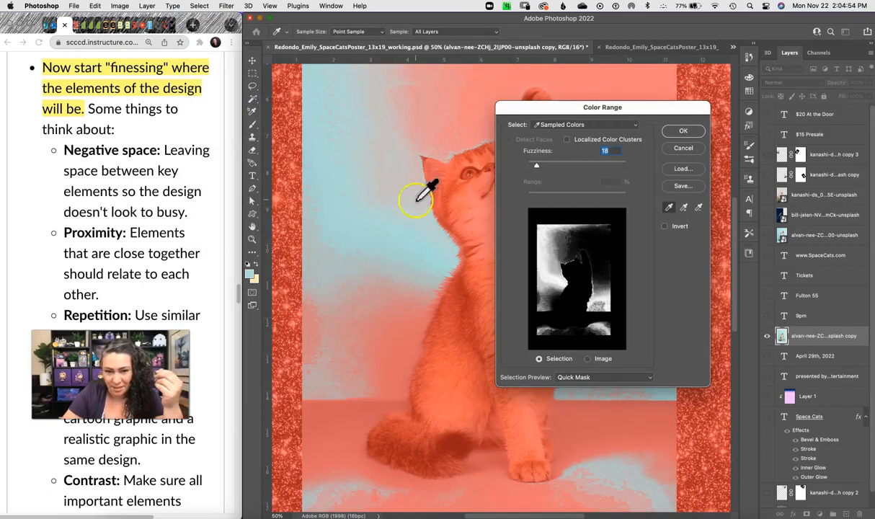
shift+click(389, 326)
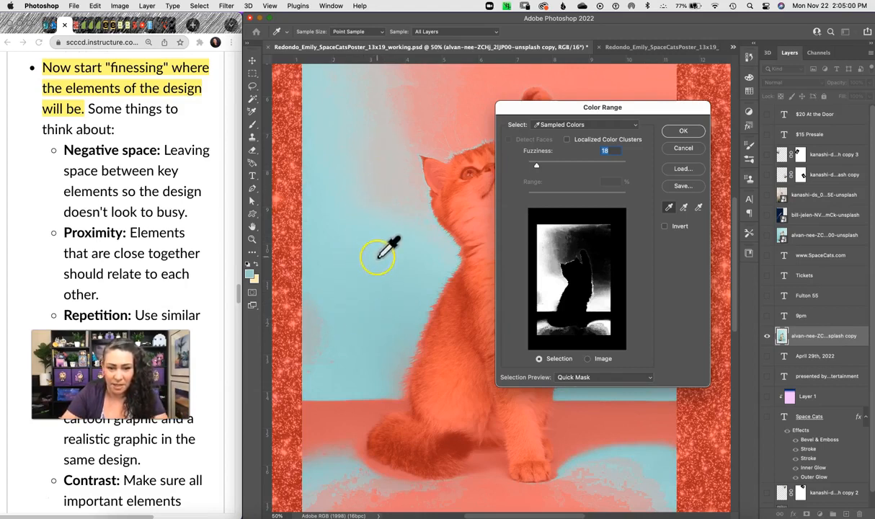
shift+click(315, 328)
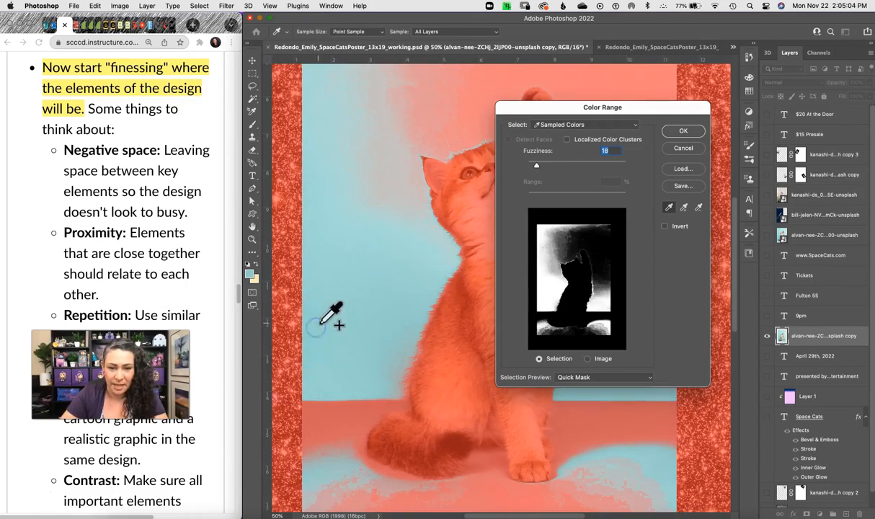
shift+click(444, 103)
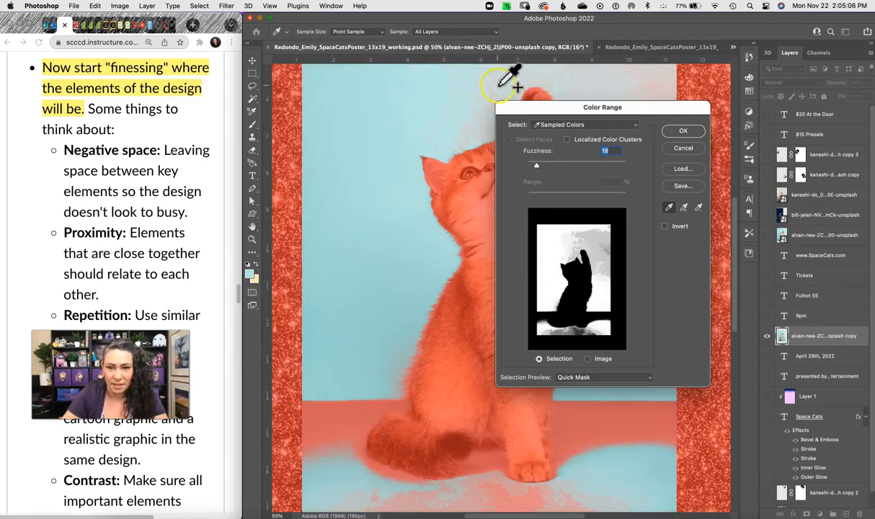
shift+click(651, 90)
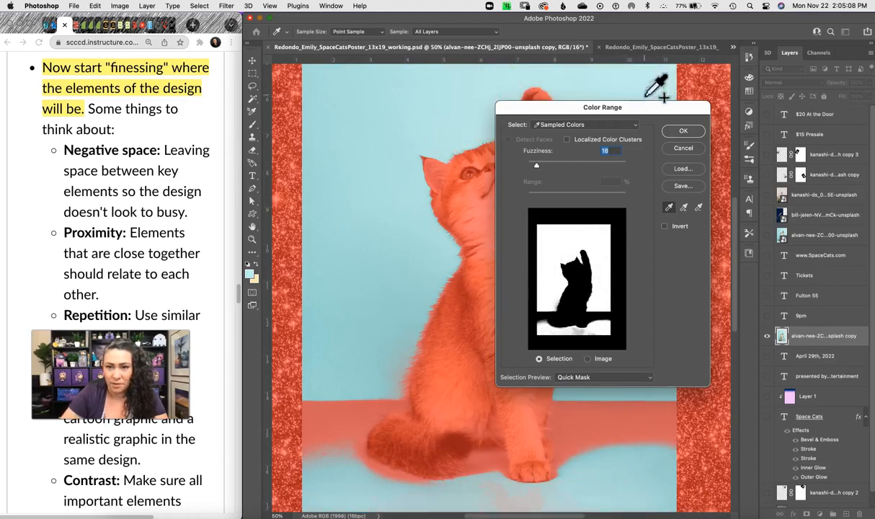
Add the blue floor tones around the tail and between the paws to the Color Range sample and create the selection.
drag(658, 113, 781, 107)
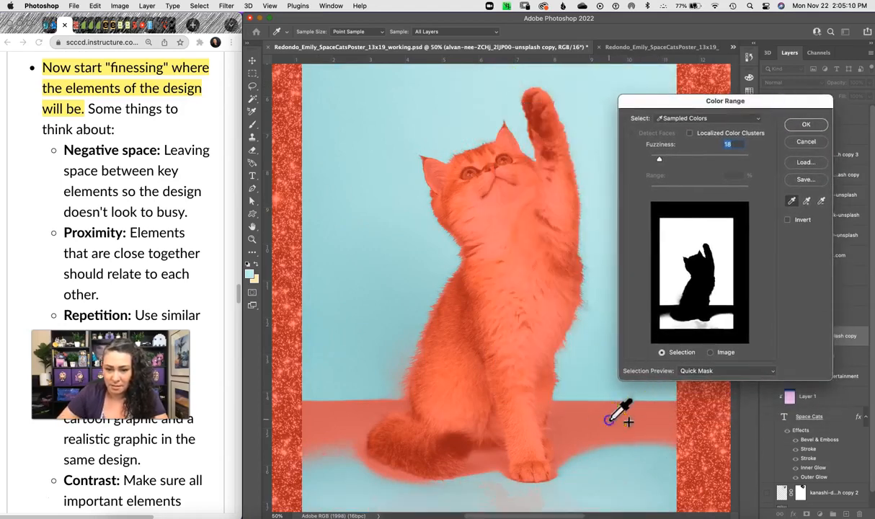
shift+click(611, 420)
shift+click(611, 403)
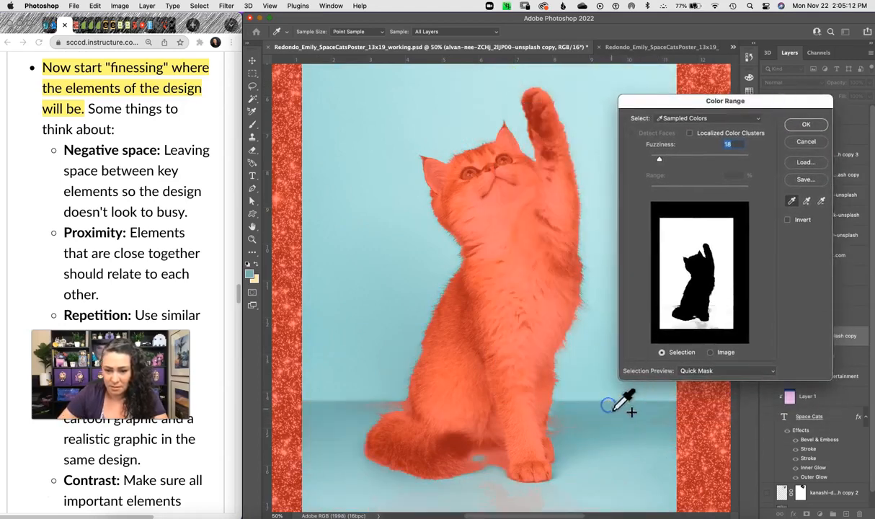
shift+click(387, 406)
shift+click(525, 508)
key(space)
mouse_move(538, 437)
mouse_down()
mouse_move(502, 355)
mouse_move(536, 385)
mouse_move(546, 479)
mouse_move(537, 440)
mouse_up()
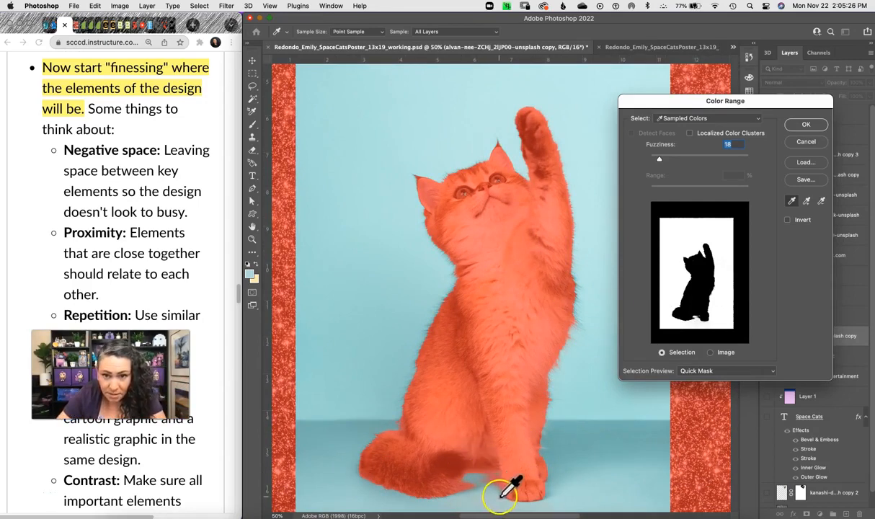
shift+click(496, 481)
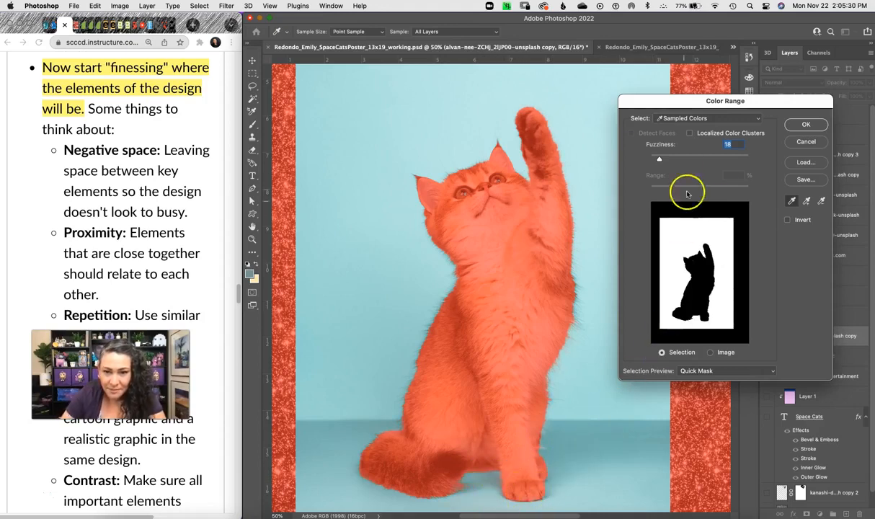
click(807, 126)
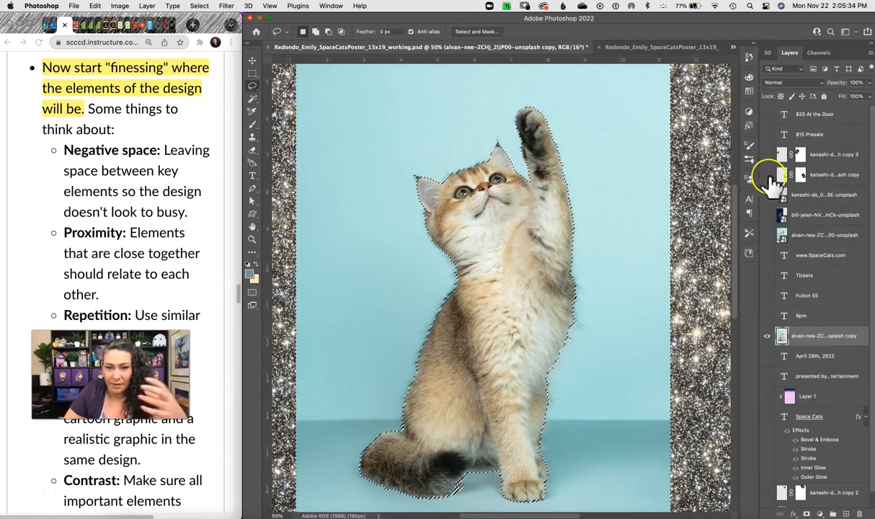
Open the selection in Select and Mask, preview it On Black and invert it to keep the kitten.
click(482, 31)
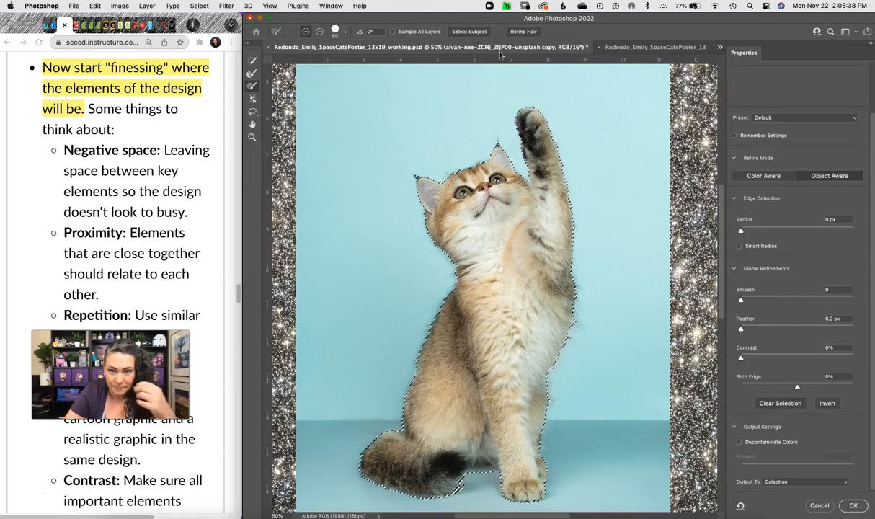
drag(868, 122, 870, 61)
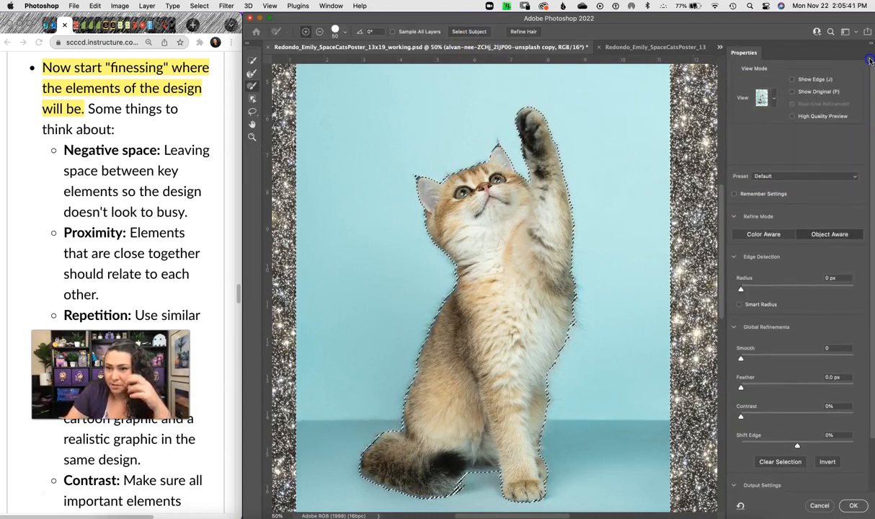
click(773, 98)
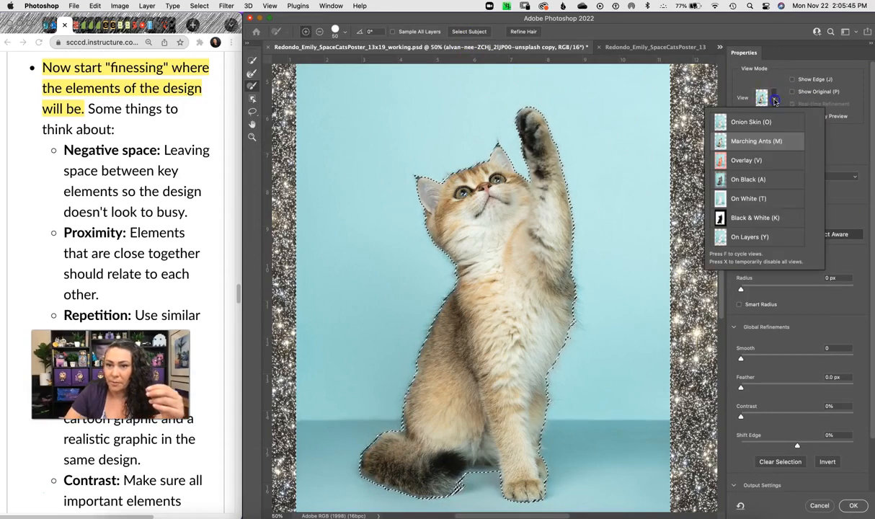
click(766, 180)
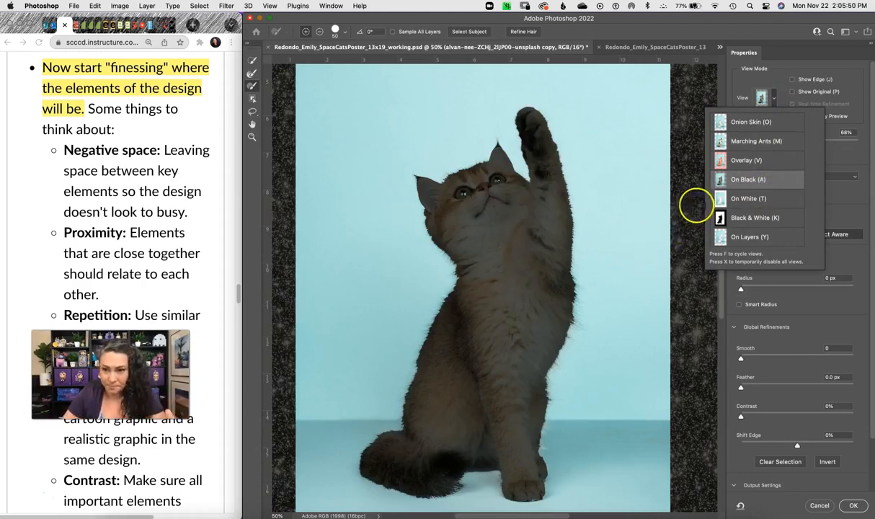
click(847, 79)
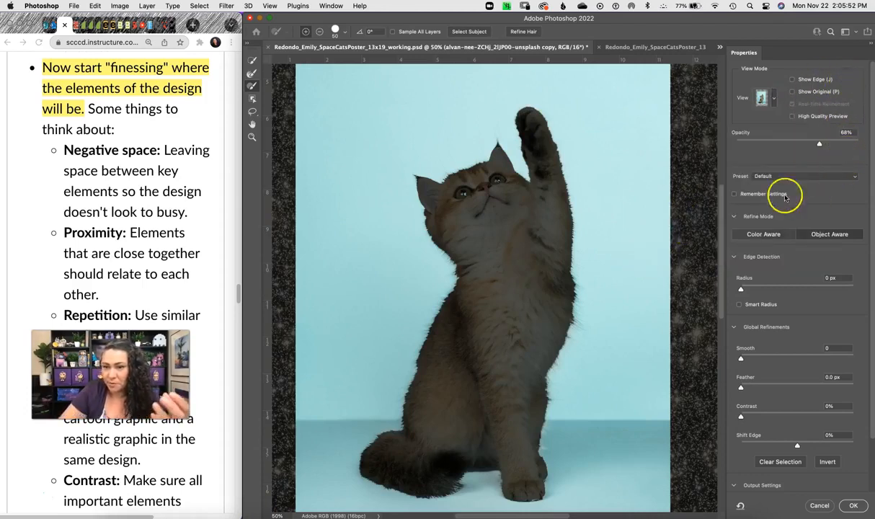
scroll(871, 168, down, 4)
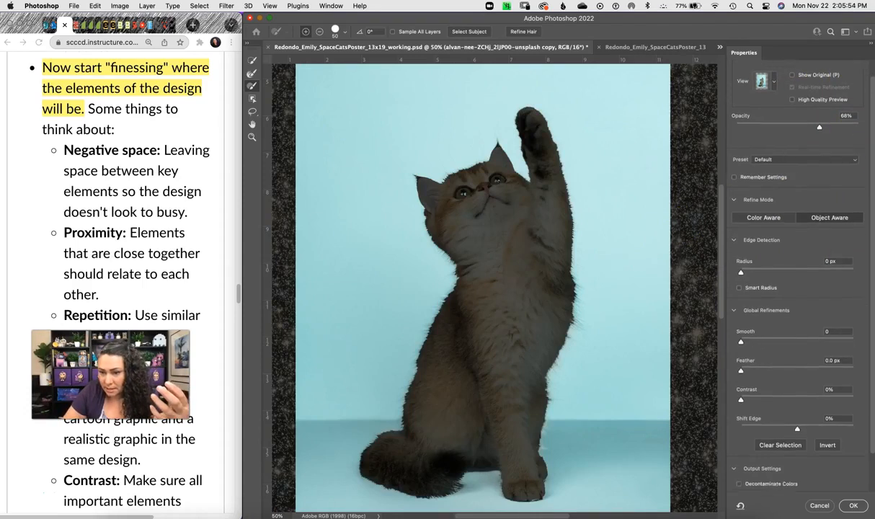
click(829, 405)
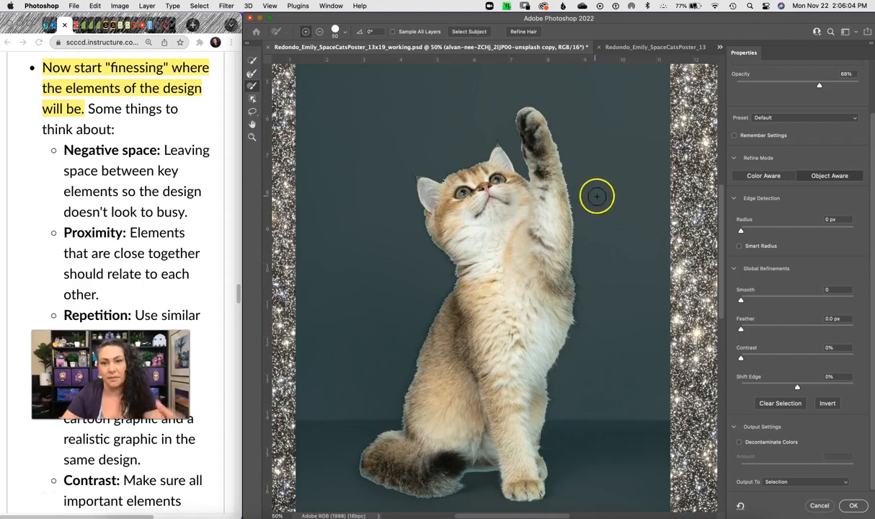
Refine the kitten's fur edge with Smart Radius at 7 px and Shift Edge at -16%.
drag(596, 222, 571, 246)
key(super+plus)
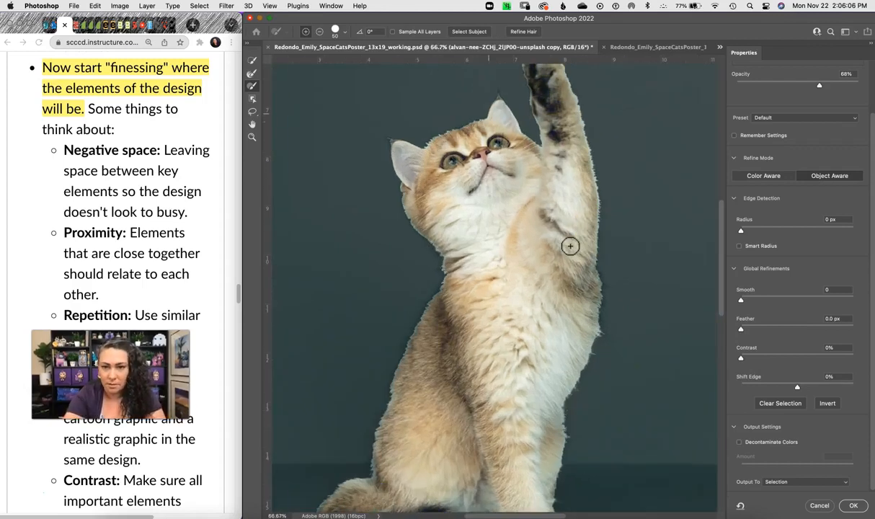
click(739, 246)
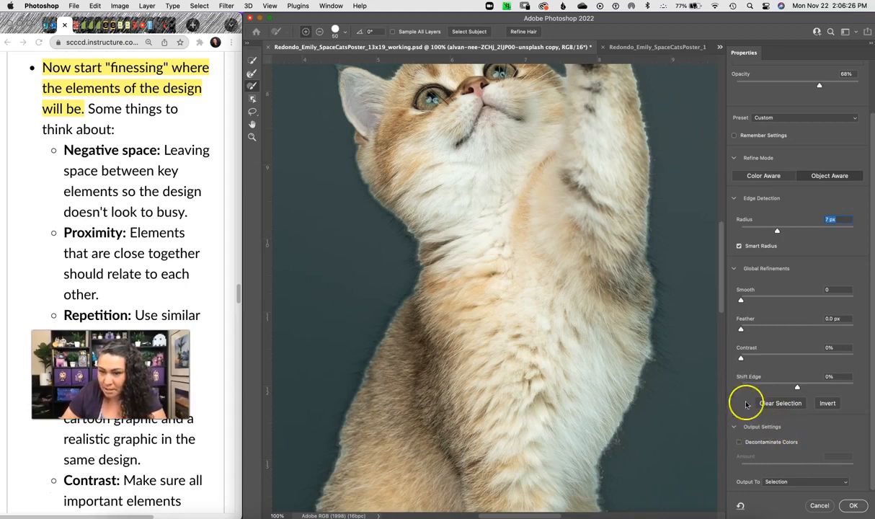
drag(790, 388, 789, 389)
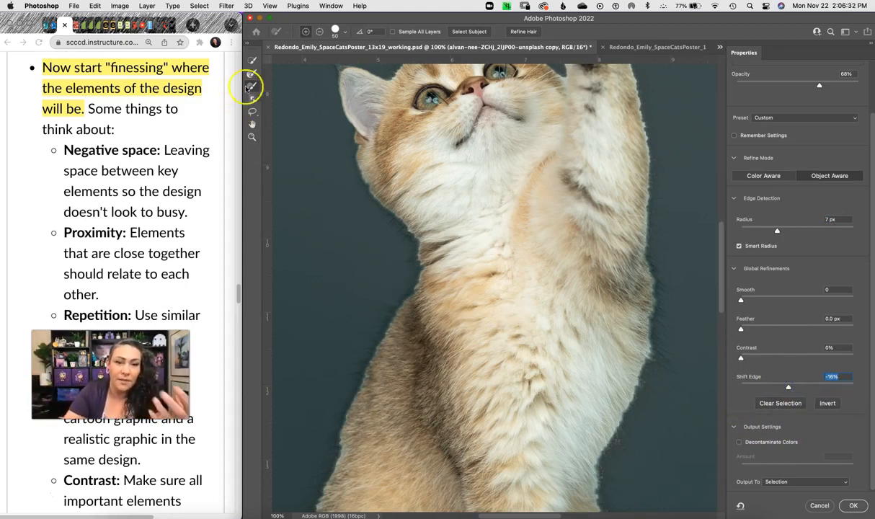
Try Refine Hair, then test brush strokes on the raised leg's edge and Refine Edge Brush strokes along the cheek fur.
click(530, 34)
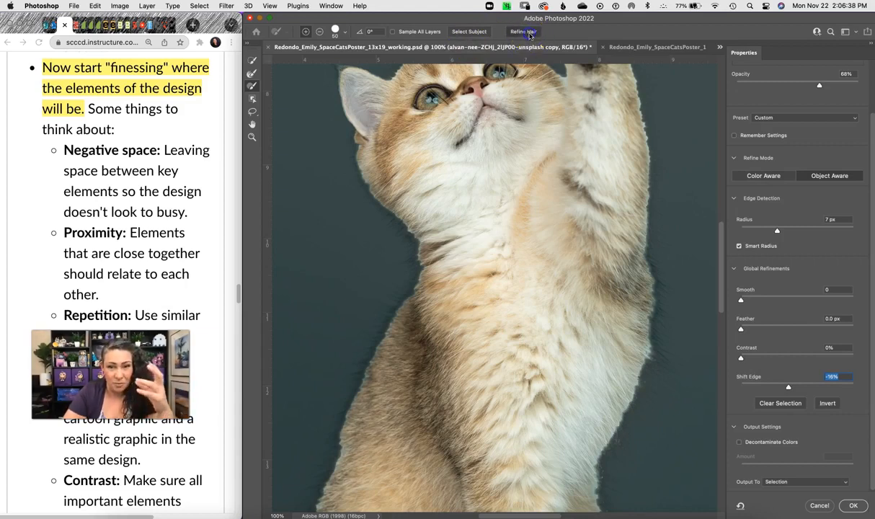
mouse_move(620, 269)
mouse_down()
mouse_move(651, 308)
mouse_move(669, 269)
mouse_move(642, 245)
mouse_move(660, 284)
mouse_move(647, 335)
mouse_move(647, 262)
mouse_move(670, 303)
mouse_up()
drag(520, 94, 552, 112)
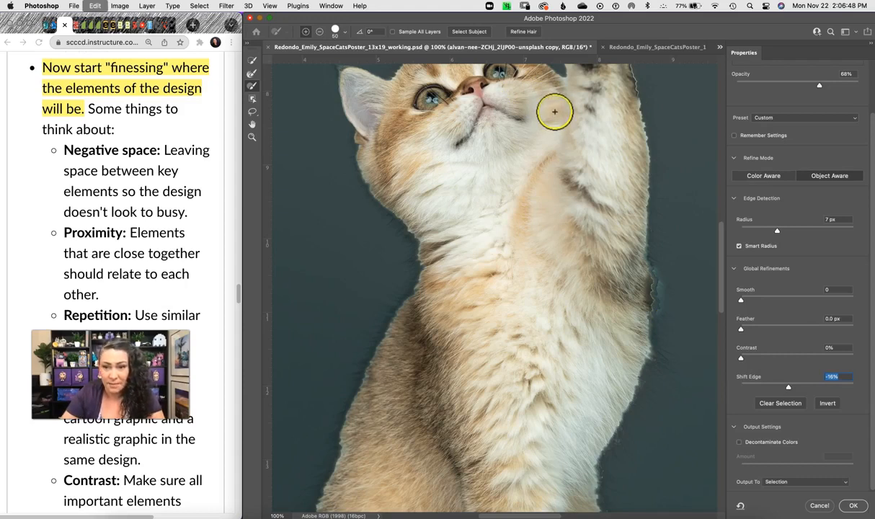
click(252, 76)
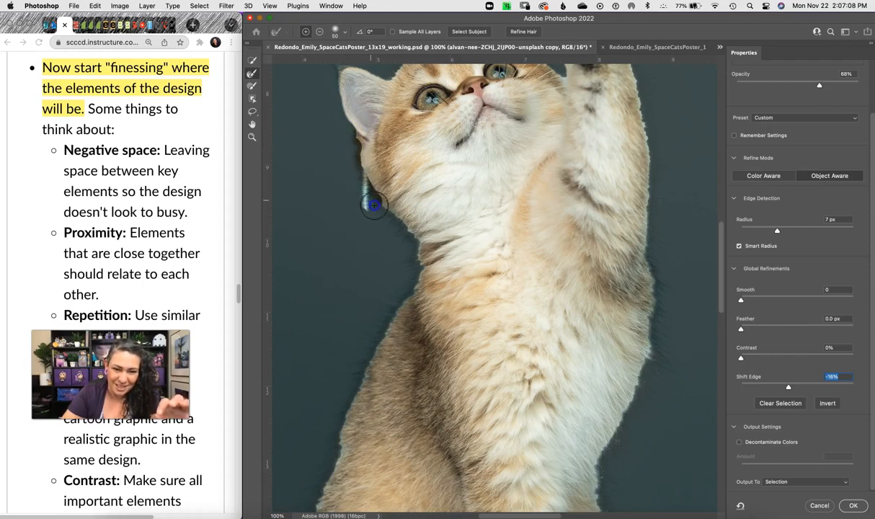
drag(374, 206, 376, 209)
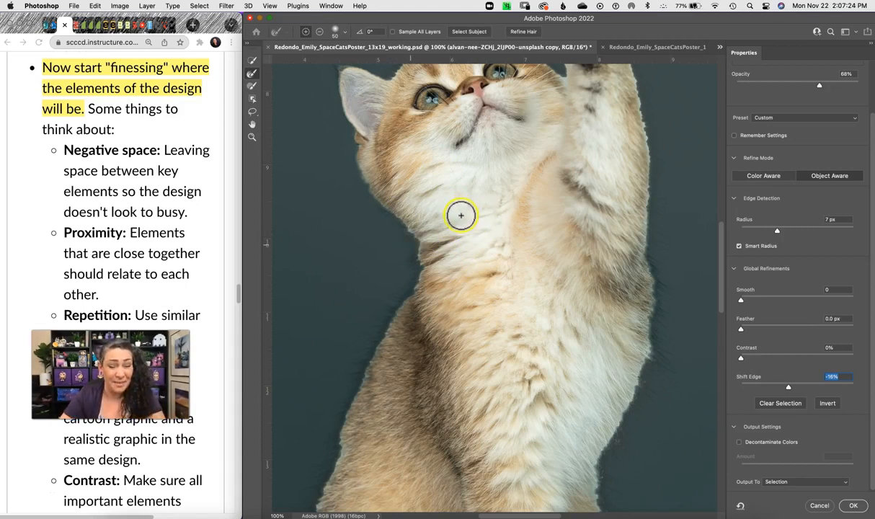
Check the neck fur at 300% and output the refined selection as a New Layer with Layer Mask.
key(super+equal)
key(super+equal)
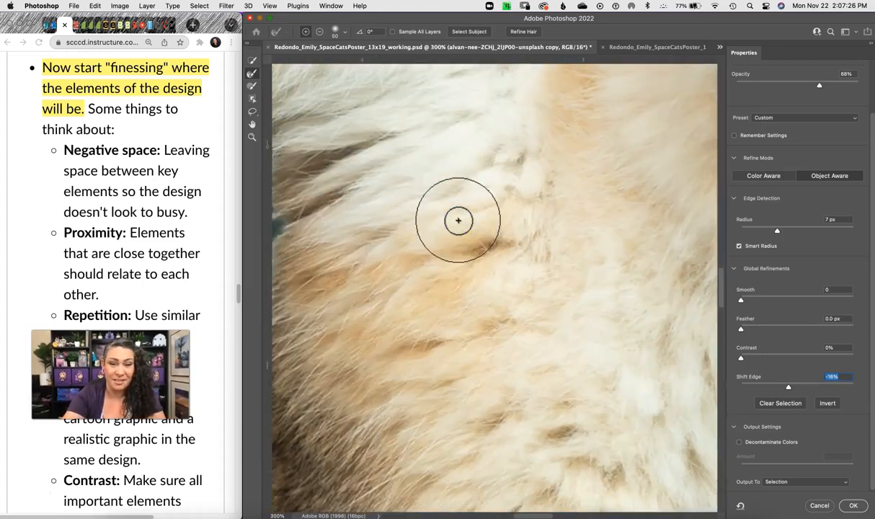
mouse_move(391, 221)
mouse_down()
mouse_move(576, 322)
mouse_move(697, 439)
mouse_up()
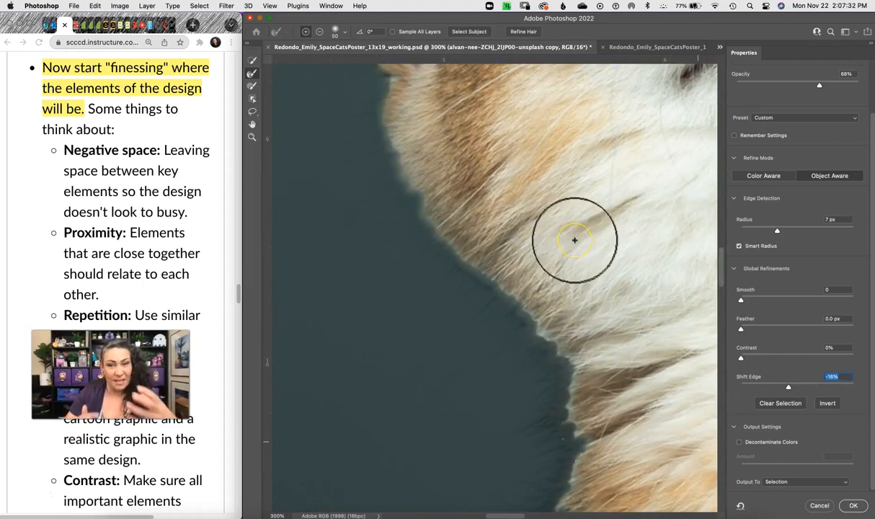
click(847, 485)
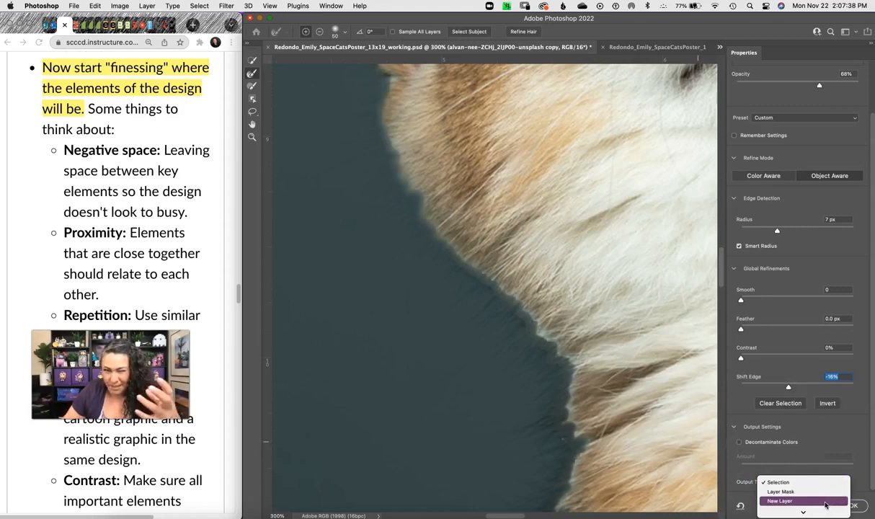
mouse_move(825, 512)
click(827, 493)
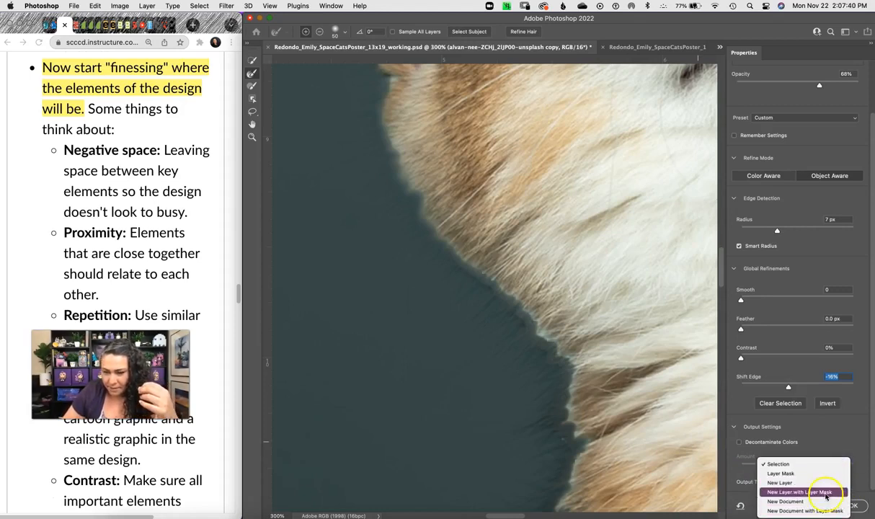
click(854, 506)
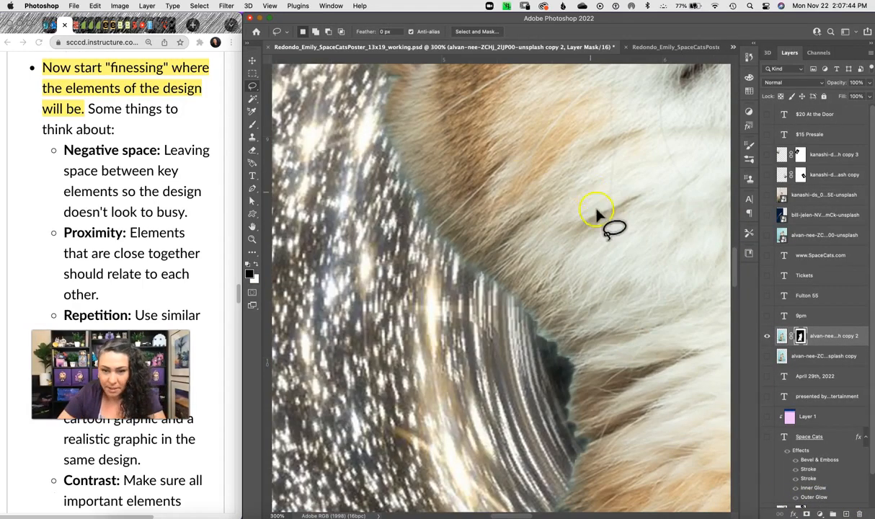
Inspect the blue fringe along the kitten's cheek and neck, and load the new kitten layer's mask as a selection.
mouse_move(602, 210)
mouse_down()
mouse_move(581, 371)
mouse_move(537, 314)
mouse_up()
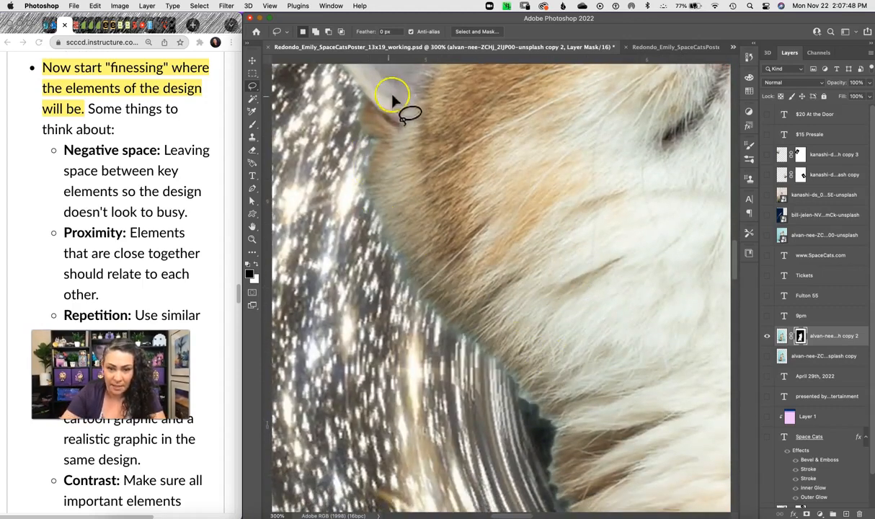
drag(592, 380, 565, 185)
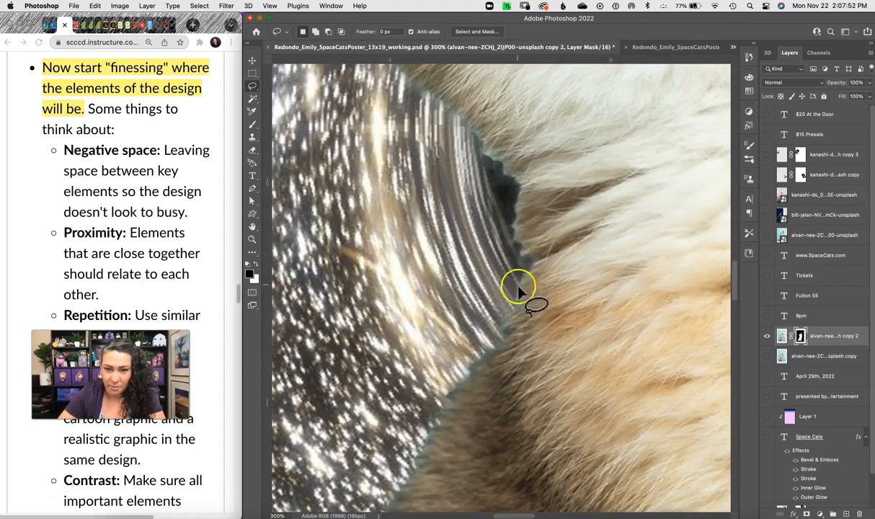
mouse_move(509, 147)
mouse_down()
mouse_move(631, 275)
mouse_move(645, 402)
mouse_up()
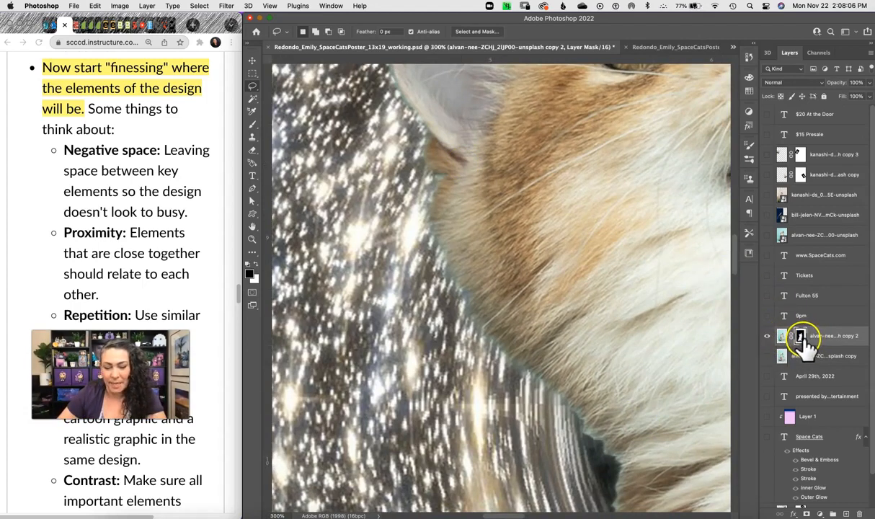
drag(801, 336, 799, 345)
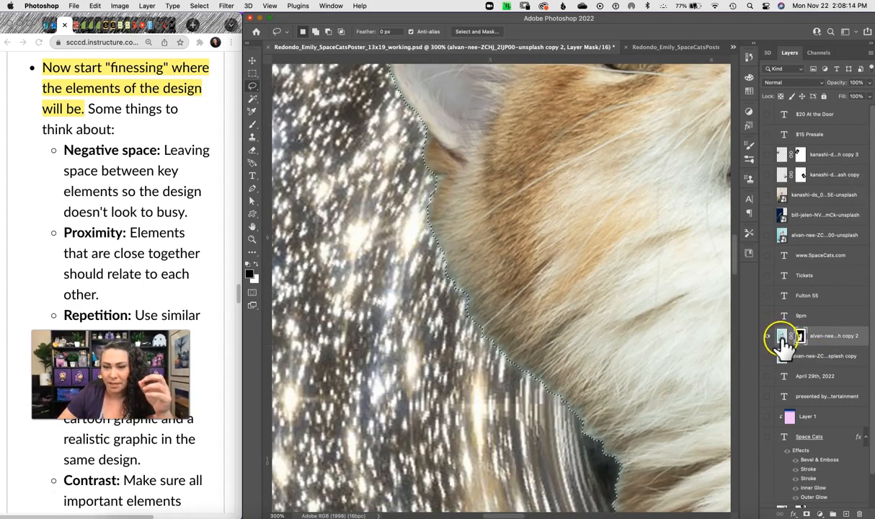
Target the kitten copy 2 layer's image instead of its mask and sample a tan fur color with the Eyedropper.
click(782, 337)
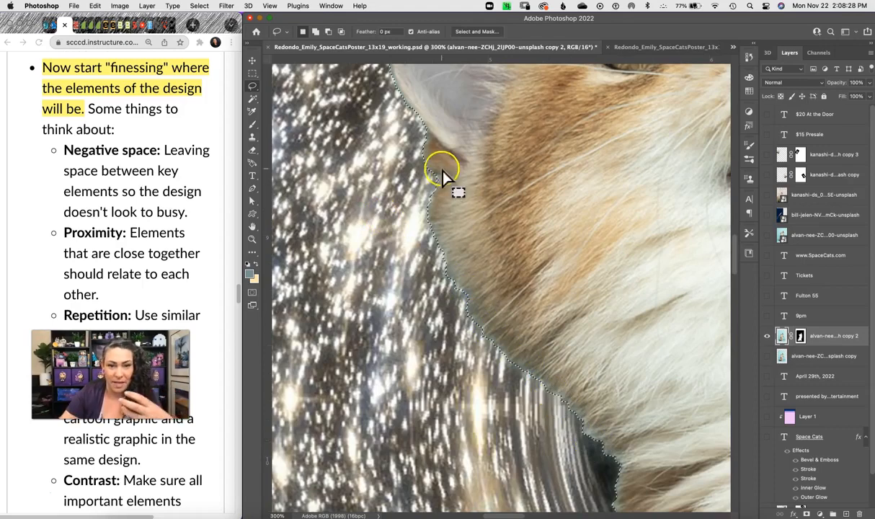
drag(500, 254, 491, 283)
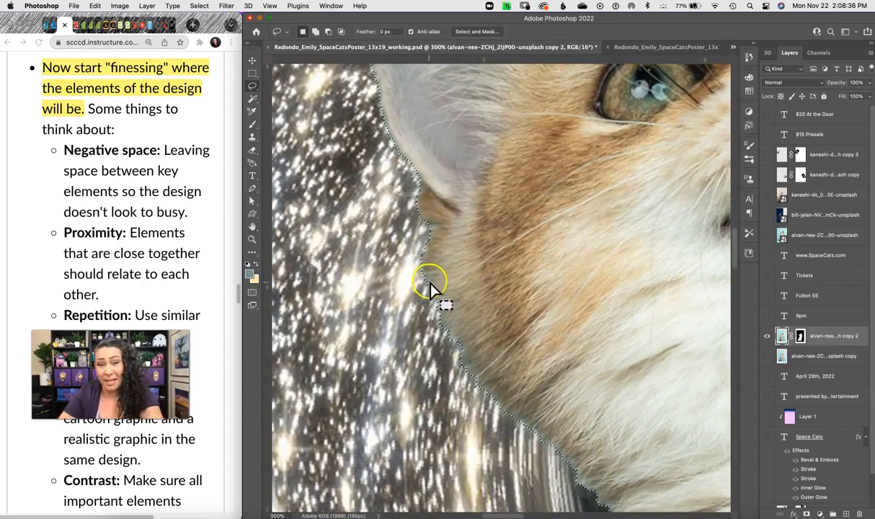
key(i)
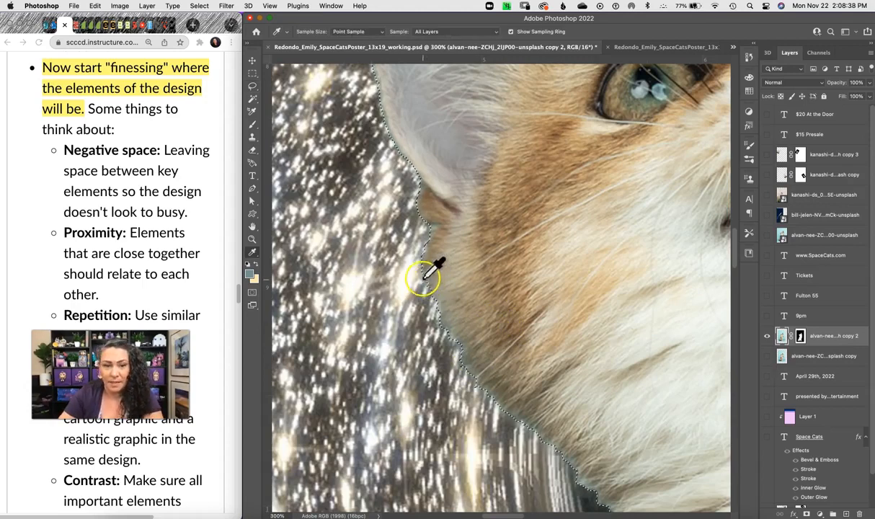
click(491, 325)
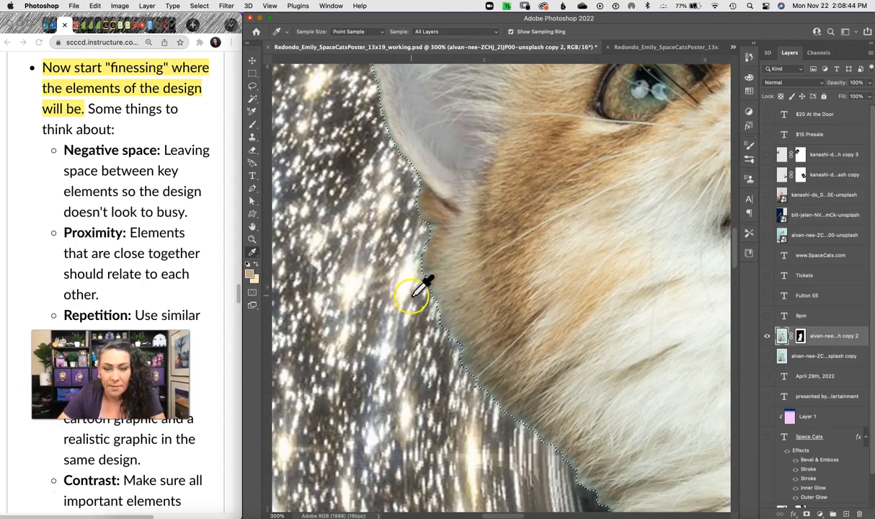
key(b)
key(i)
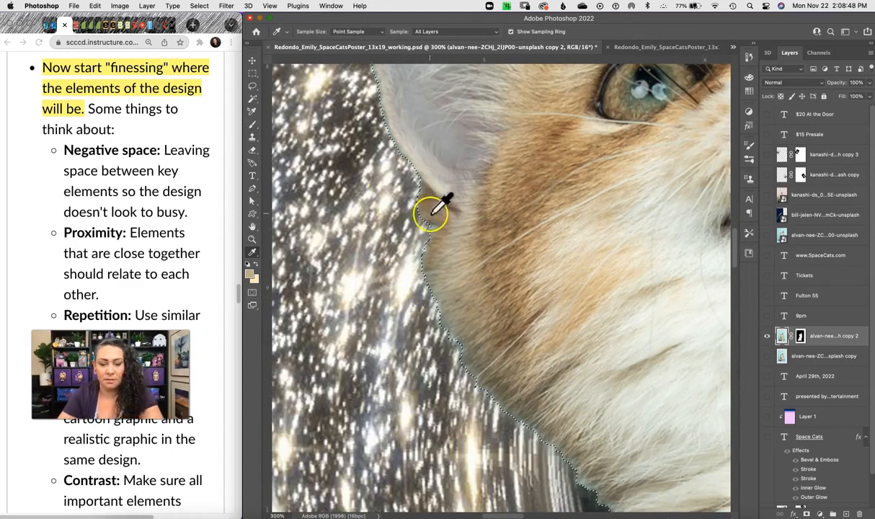
Reduce the Brush to 30 px for painting the fringe along the kitten's cheek.
key(b)
key(bracketleft)
key(bracketleft)
key(bracketleft)
key(bracketleft)
key(bracketleft)
key(bracketleft)
key(bracketleft)
key(bracketleft)
key(bracketleft)
key(bracketleft)
key(bracketleft)
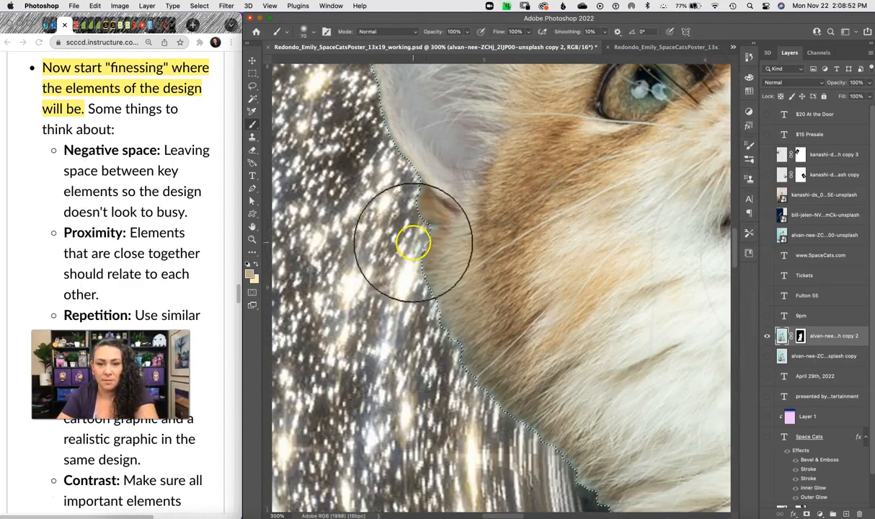
key(bracketleft)
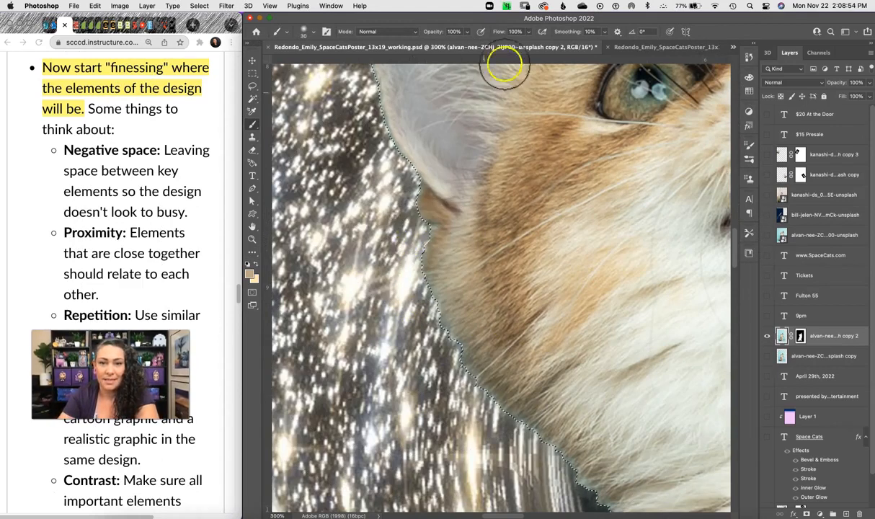
Try a tan brush stroke across the kitten's cheek at 100% Flow and undo it.
click(529, 31)
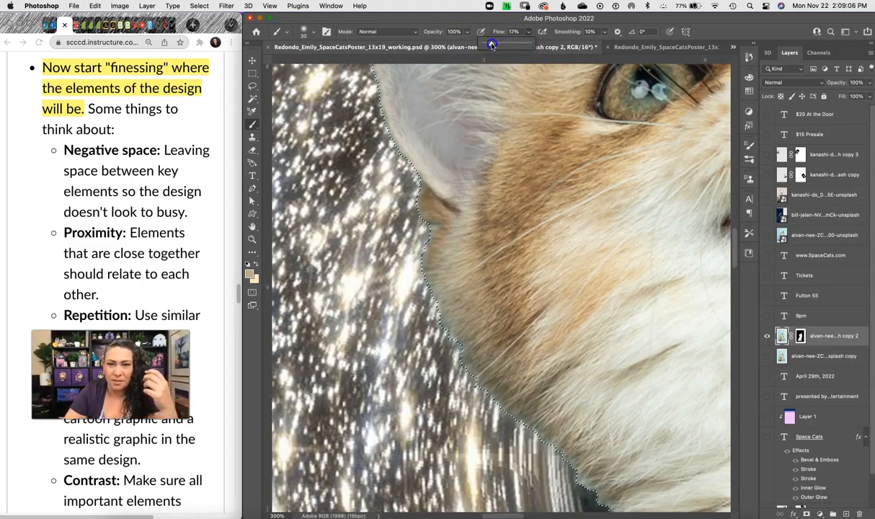
click(492, 231)
drag(492, 230, 570, 364)
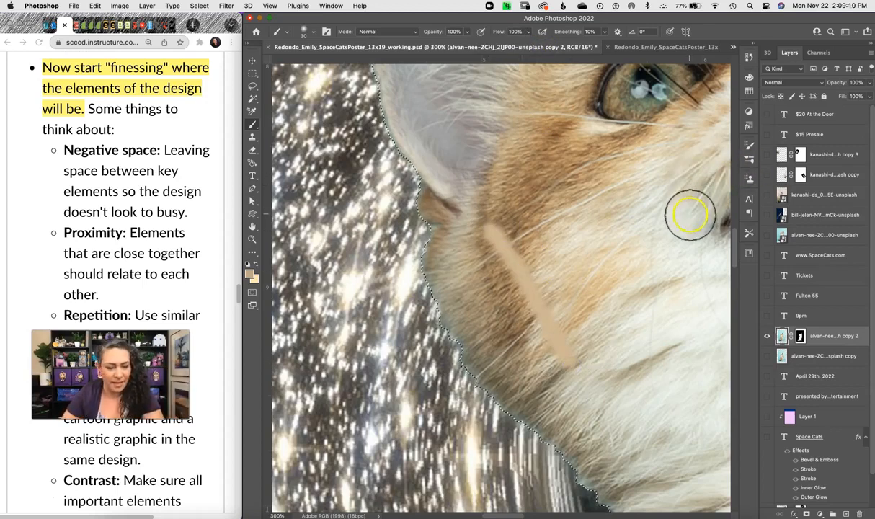
key(super+z)
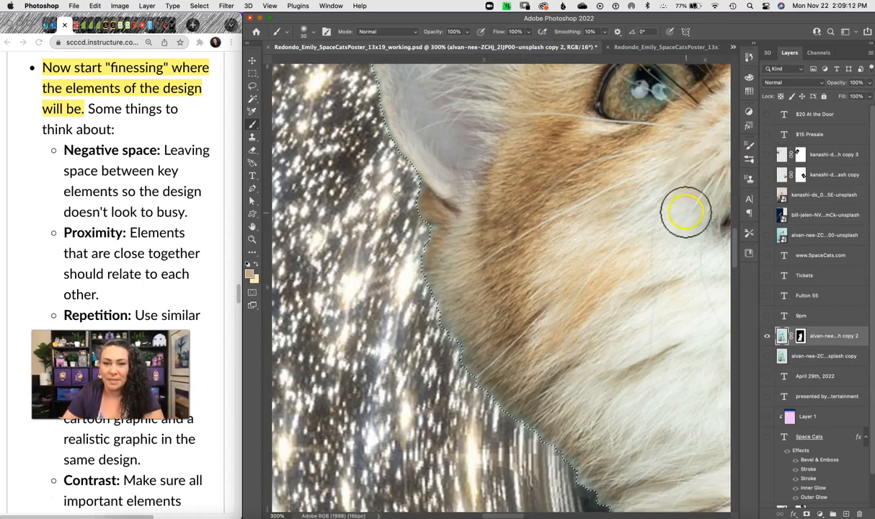
Set the brush Flow to 10%, tint the kitten's cheek and neck edge with the sampled fur color, and deselect.
click(530, 33)
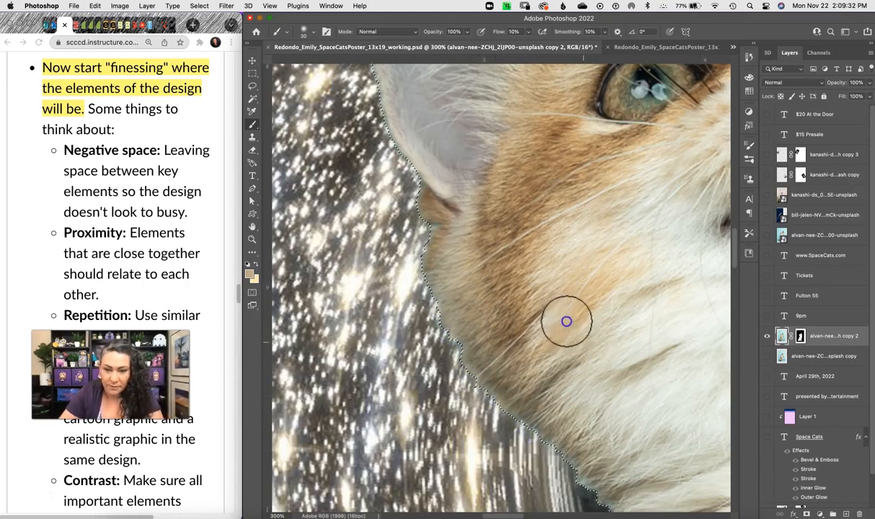
key(space)
mouse_move(581, 352)
mouse_down()
mouse_move(509, 209)
mouse_move(551, 248)
mouse_move(479, 317)
mouse_up()
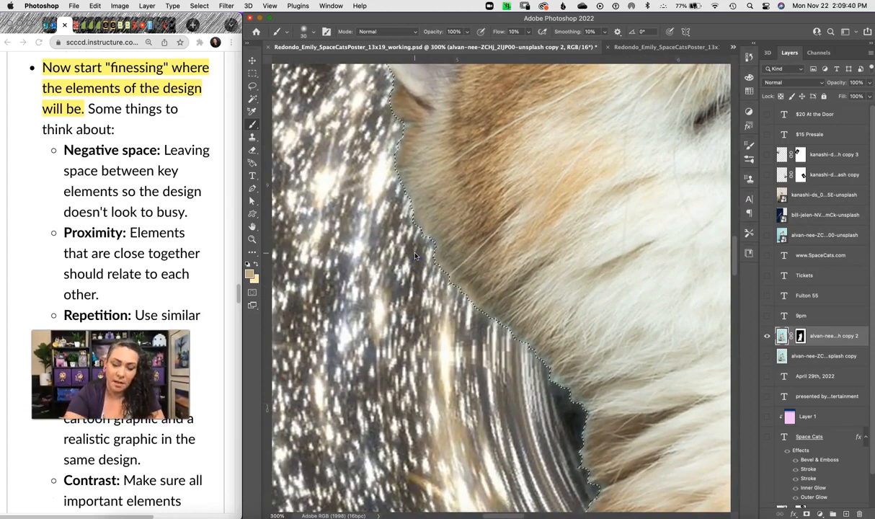
key(super+d)
click(510, 407)
mouse_move(509, 407)
mouse_down()
mouse_move(430, 303)
mouse_move(432, 267)
mouse_move(488, 321)
mouse_move(443, 263)
mouse_move(533, 344)
mouse_move(509, 341)
mouse_move(500, 329)
mouse_move(541, 352)
mouse_move(517, 338)
mouse_move(540, 375)
mouse_move(570, 375)
mouse_move(558, 402)
mouse_move(590, 410)
mouse_move(554, 410)
mouse_move(555, 357)
mouse_move(495, 312)
mouse_move(511, 296)
mouse_move(567, 358)
mouse_move(553, 371)
mouse_move(574, 351)
mouse_move(577, 374)
mouse_move(623, 334)
mouse_move(602, 314)
mouse_up()
drag(672, 211, 680, 201)
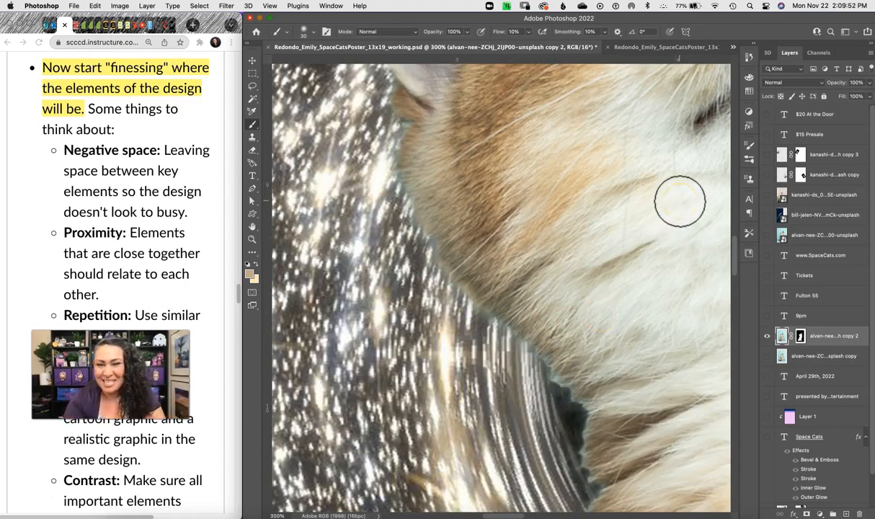
Examine the kitten's cheek and neck edge at 100%, 300% and 66.67% zoom to judge the remaining fringe.
key(super+1)
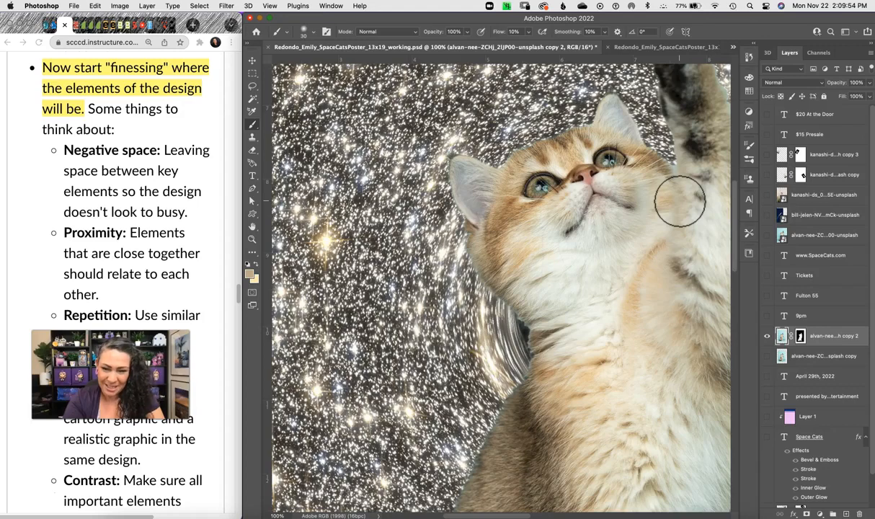
mouse_move(481, 281)
mouse_down()
mouse_move(496, 304)
mouse_move(484, 285)
mouse_up()
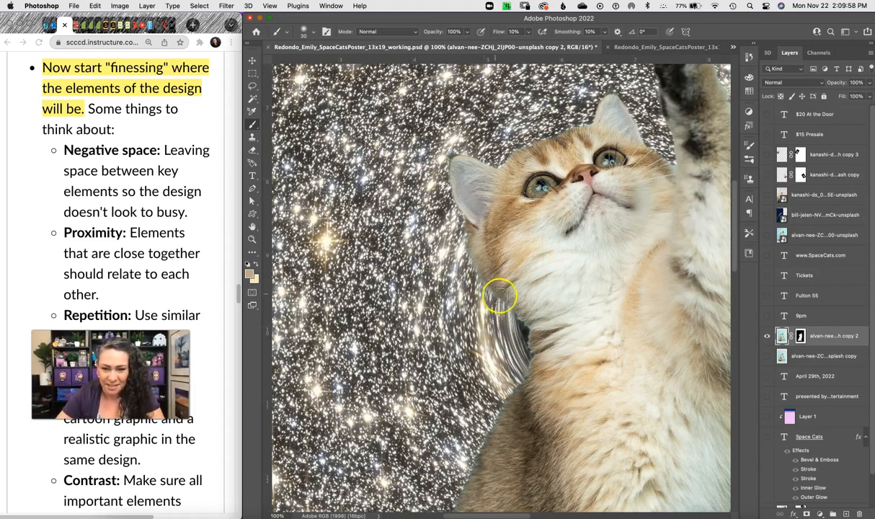
key(super+equal)
key(super+equal)
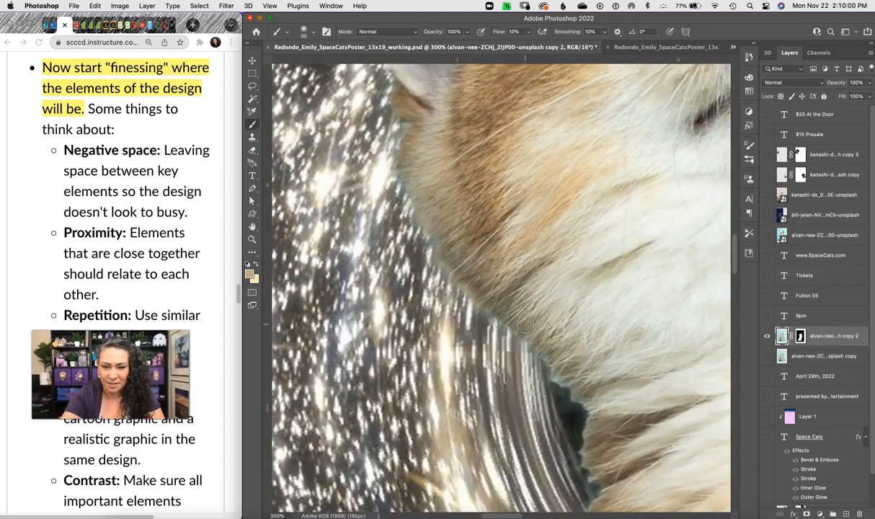
mouse_move(525, 326)
mouse_down()
mouse_move(506, 332)
mouse_move(581, 401)
mouse_up()
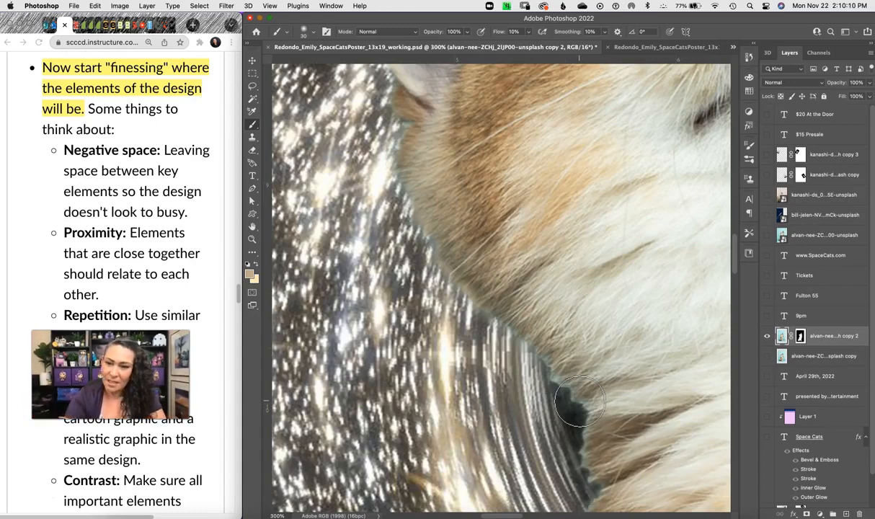
key(super+minus)
key(super+minus)
key(super+minus)
key(super+minus)
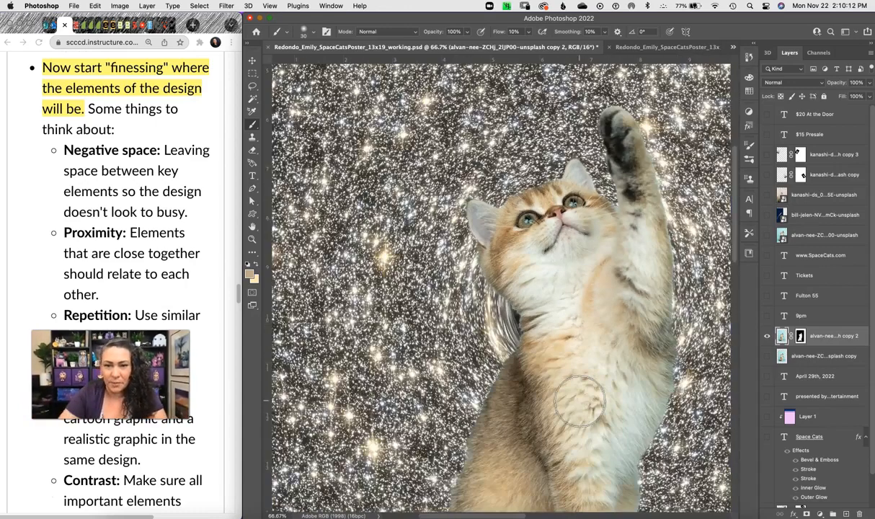
drag(576, 401, 521, 346)
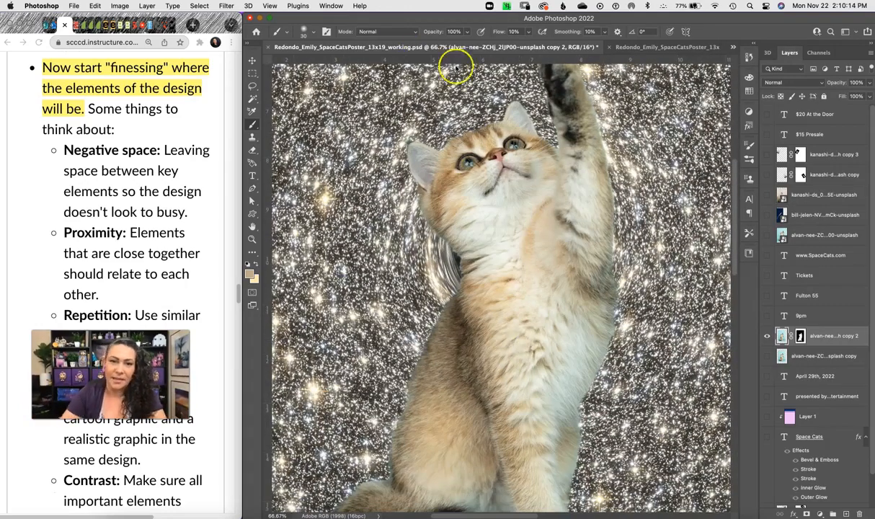
Switch to the finished poster's working2 document and look over the available Blur filters without applying one.
click(670, 47)
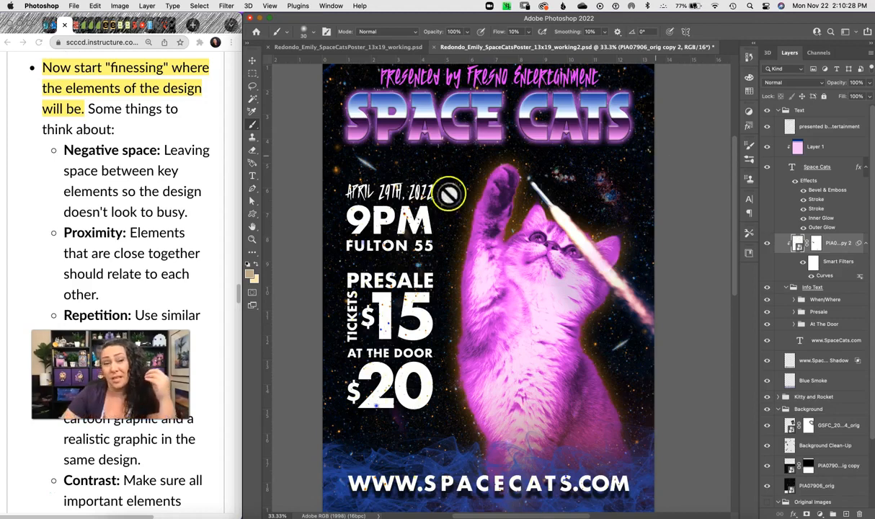
click(228, 6)
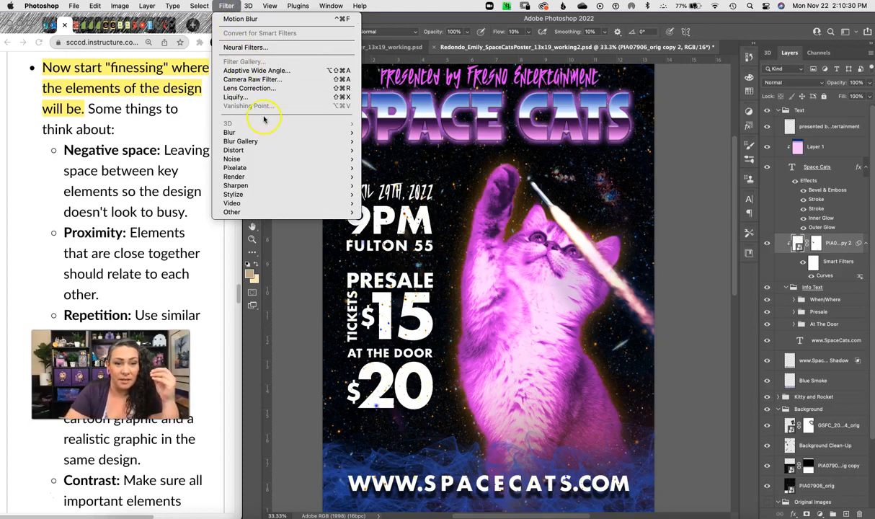
mouse_move(347, 133)
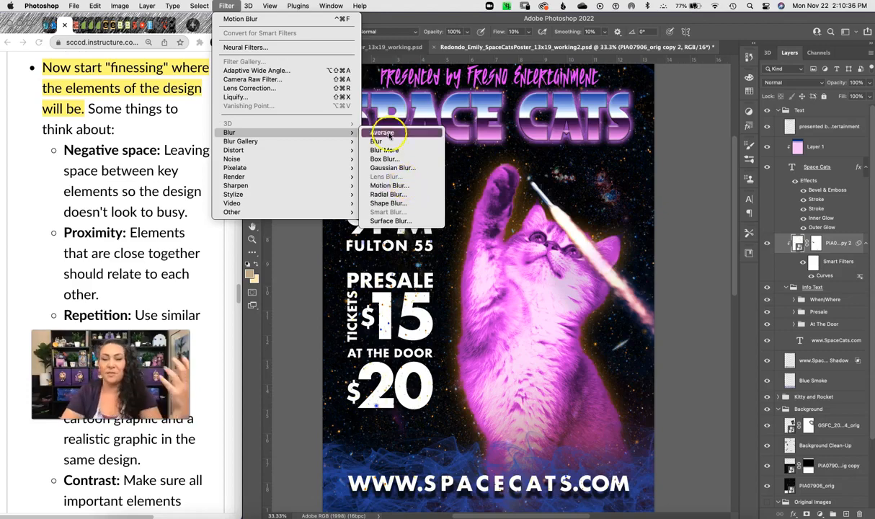
click(676, 242)
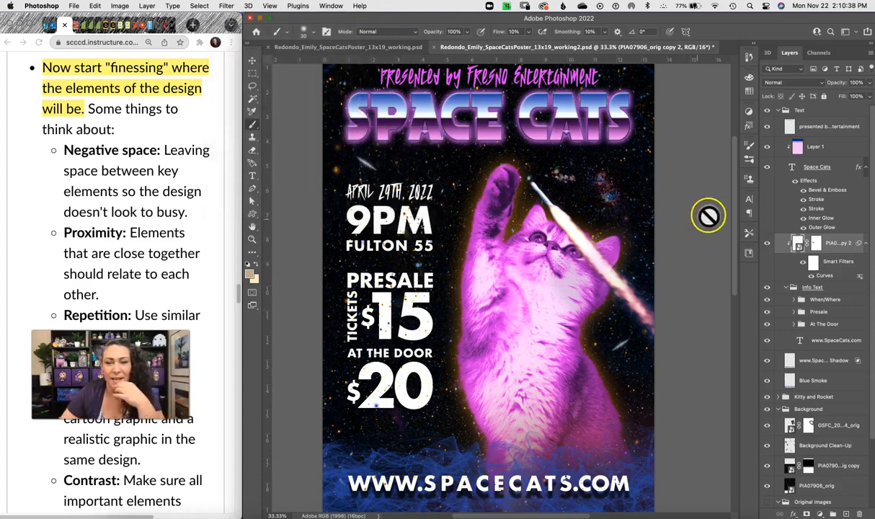
Examine the finished poster's layout from the Space Cats title down to the web address and blue smoke.
drag(734, 275, 742, 392)
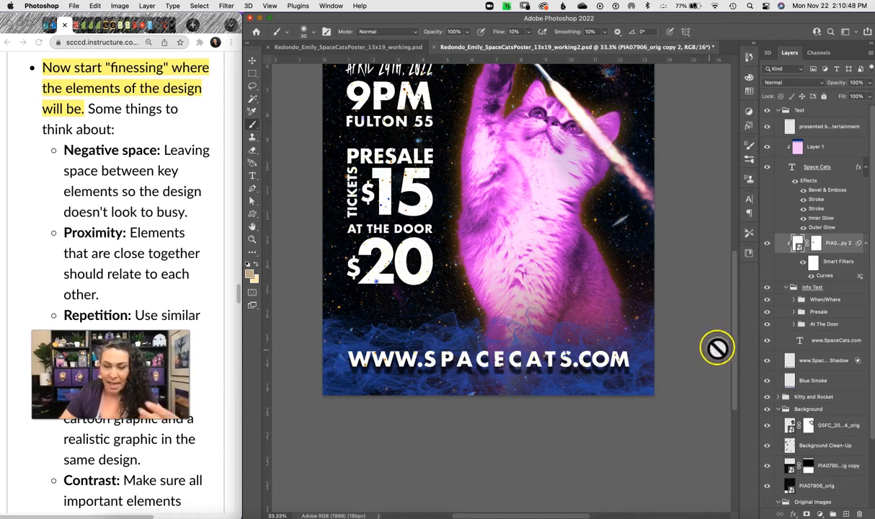
drag(730, 341, 732, 287)
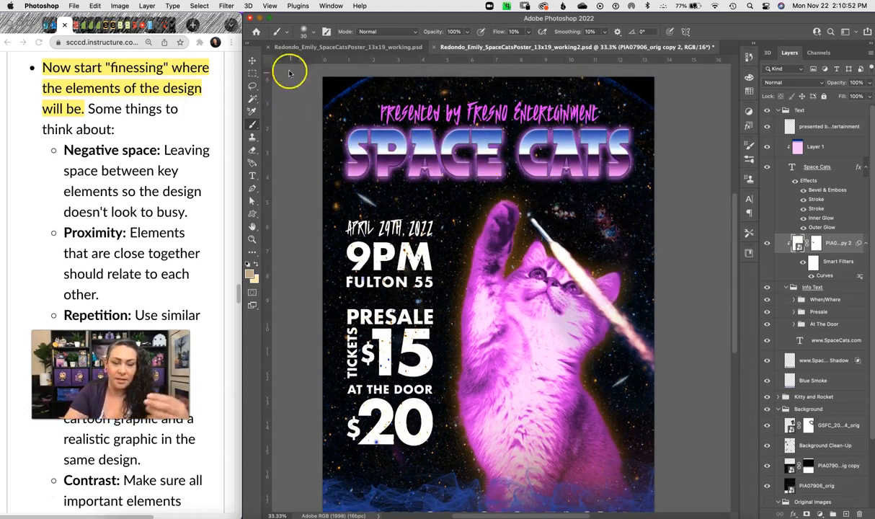
mouse_move(735, 258)
mouse_down()
mouse_move(737, 303)
mouse_move(735, 265)
mouse_up()
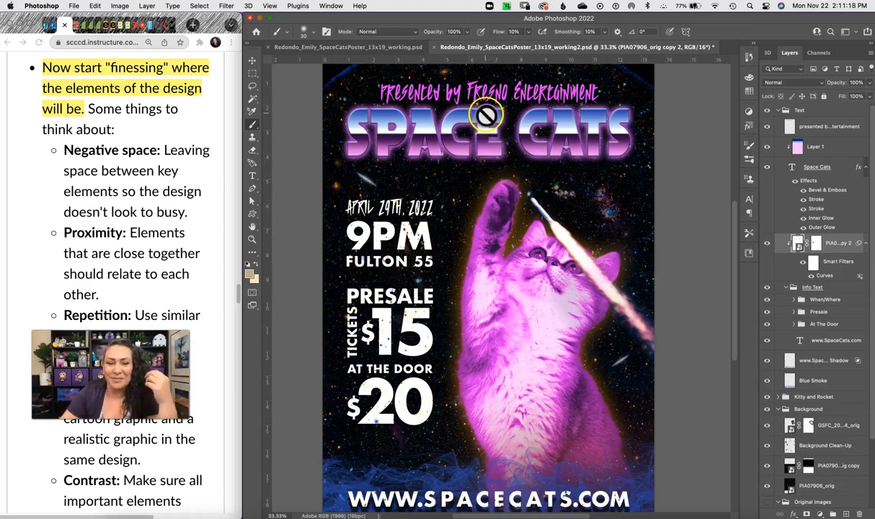
scroll(732, 289, down, 5)
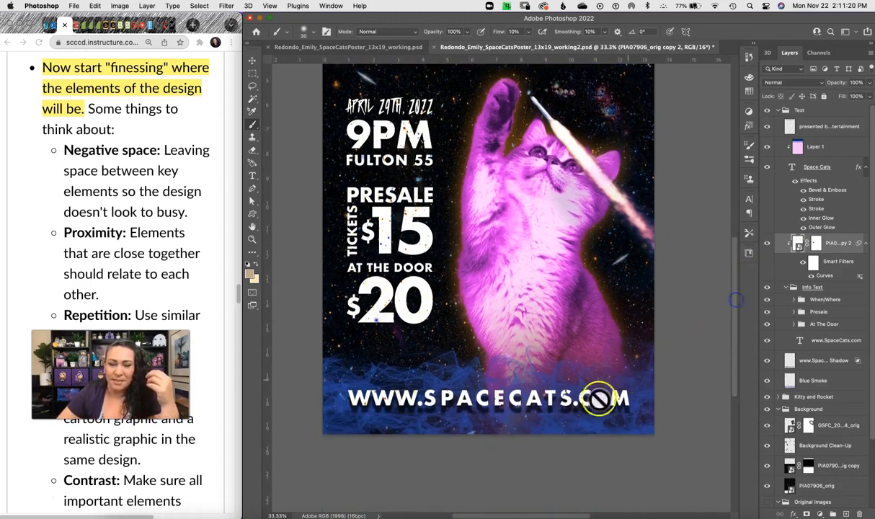
drag(732, 357, 730, 327)
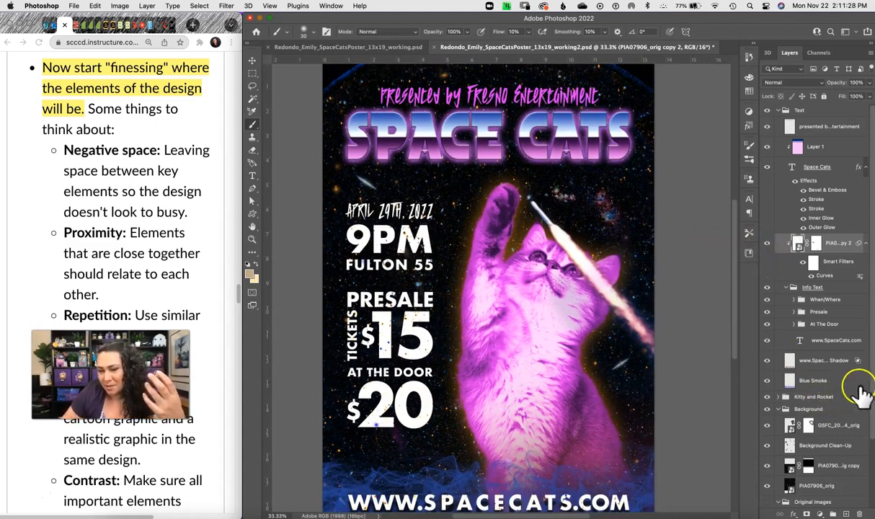
Look through the poster's layer groups and expand the Kitty and Rocket group.
scroll(870, 392, down, 4)
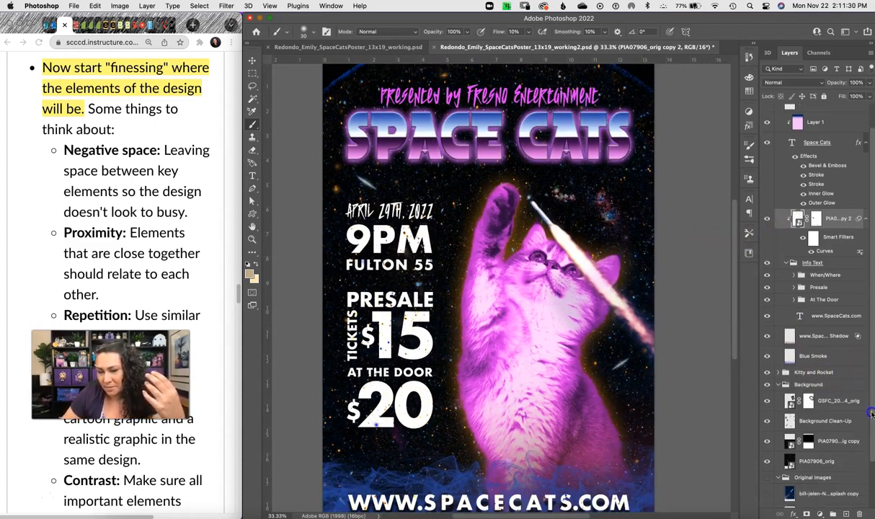
click(786, 441)
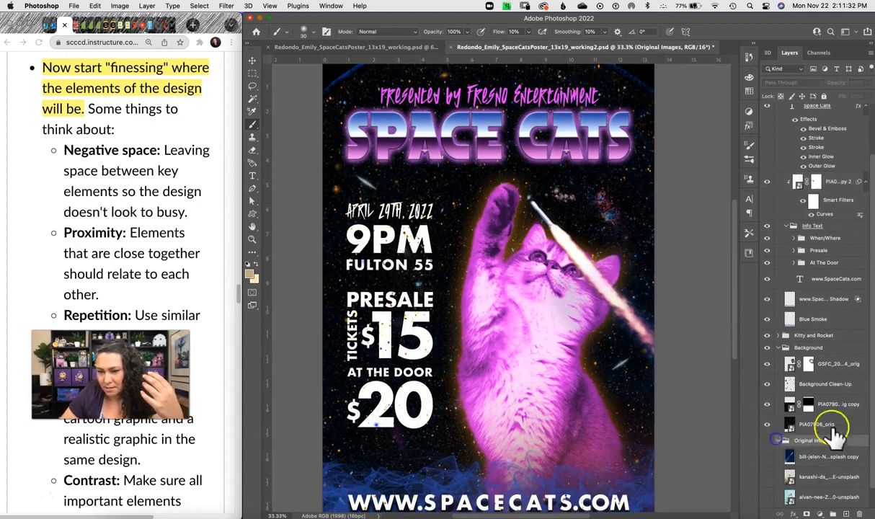
scroll(870, 403, up, 1)
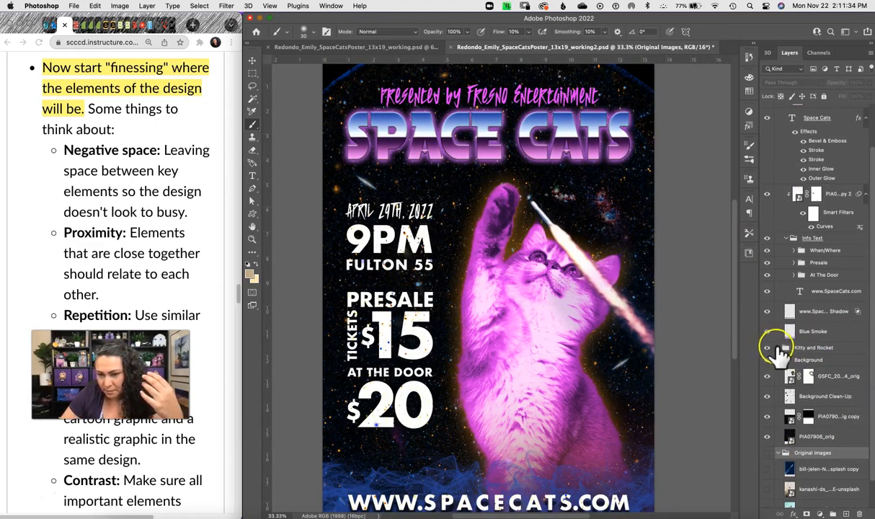
click(781, 353)
click(778, 349)
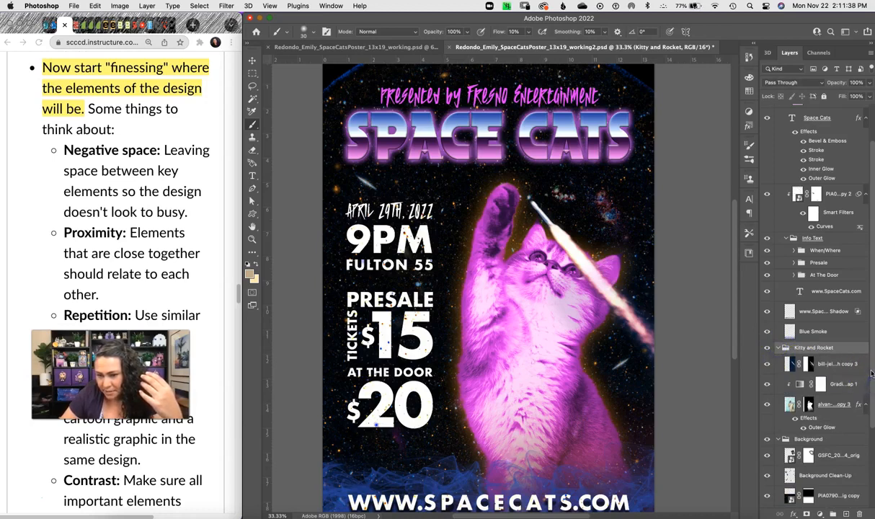
Add a clipped Gradient Map adjustment above the kitten layer and look at its Gradient Editor without changing the gradient.
scroll(871, 374, down, 4)
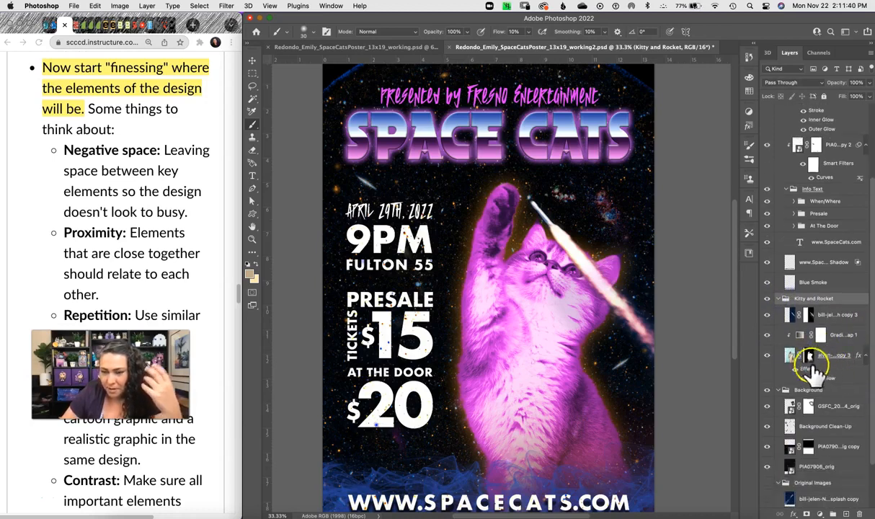
click(819, 357)
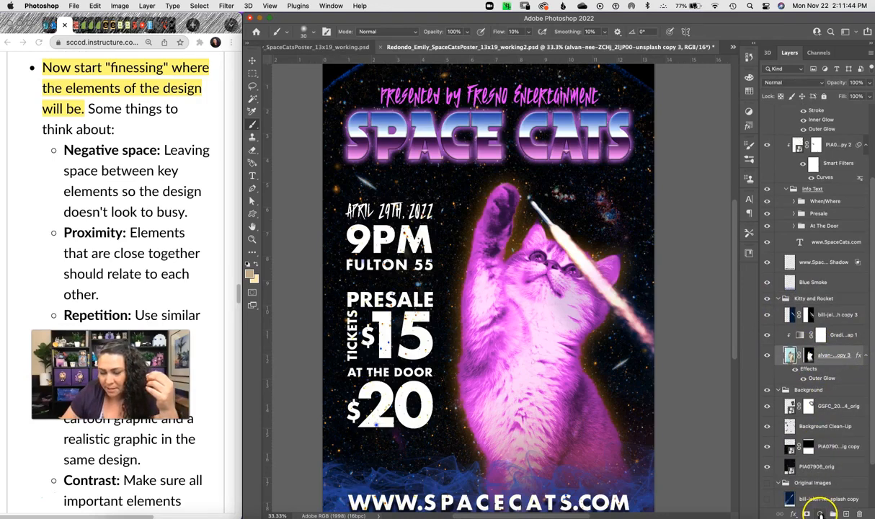
click(821, 513)
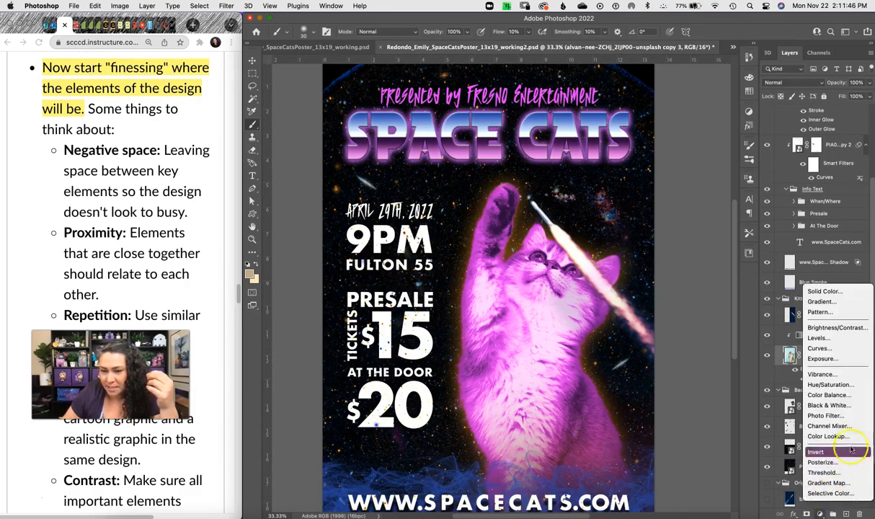
click(844, 485)
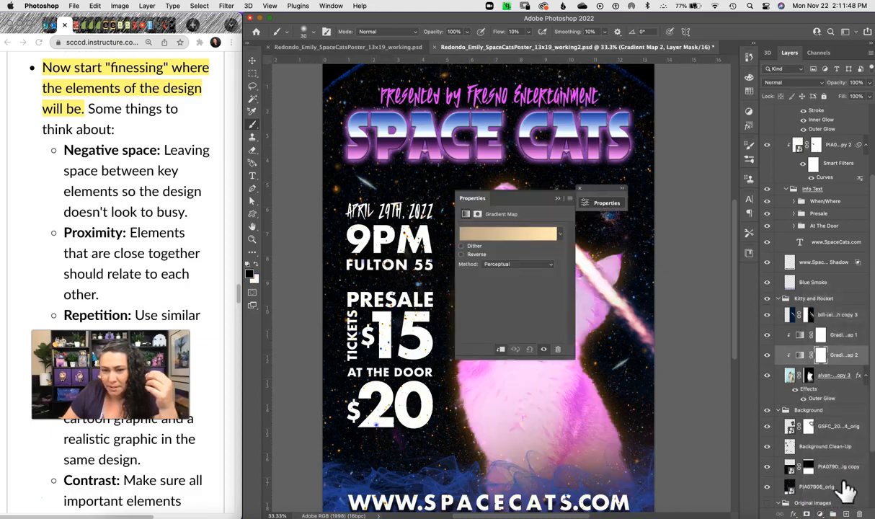
drag(518, 196, 673, 85)
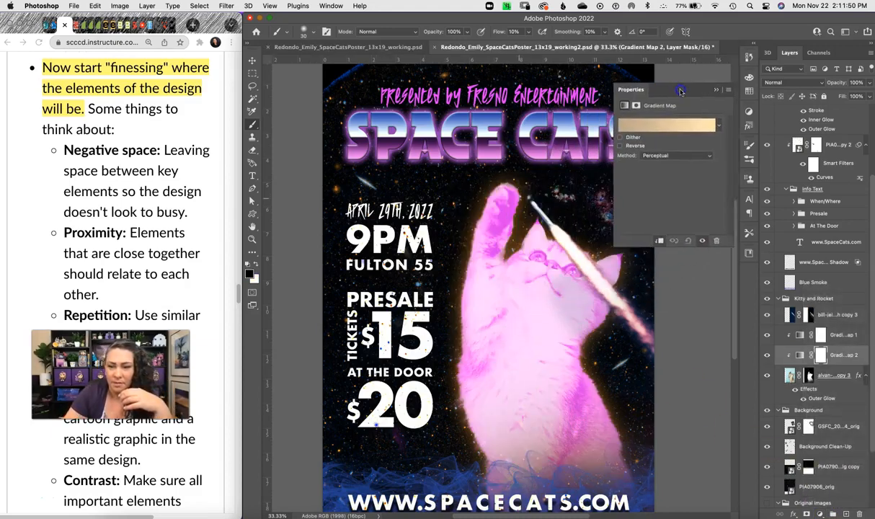
click(678, 129)
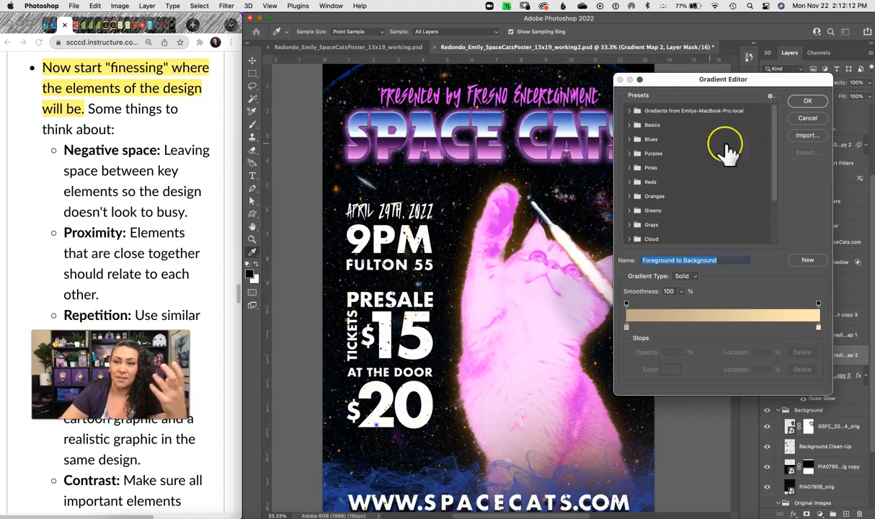
click(808, 119)
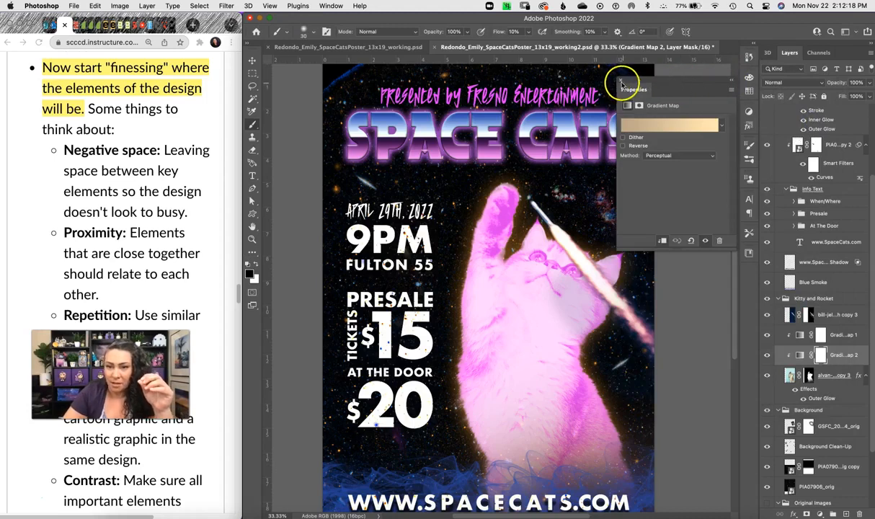
Delete the Gradient Map 2 adjustment just above the kitten layer and close the adjustment settings.
right_click(852, 357)
click(862, 356)
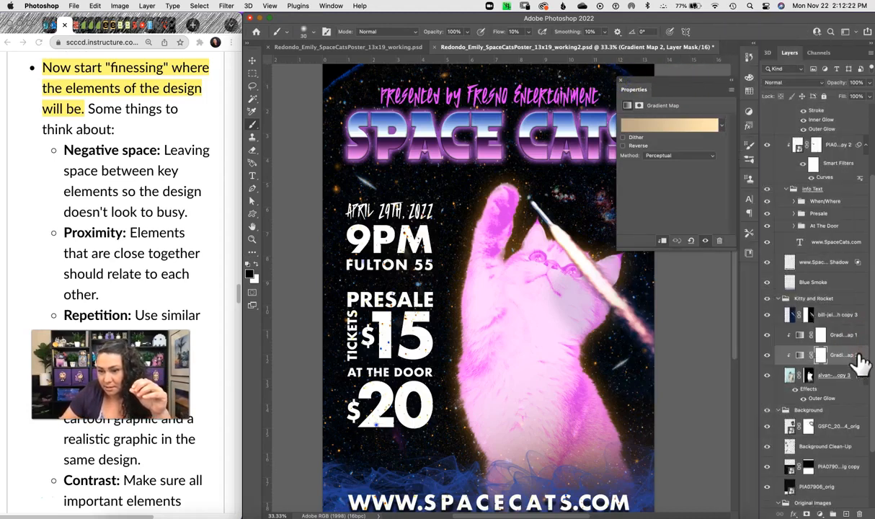
key(Delete)
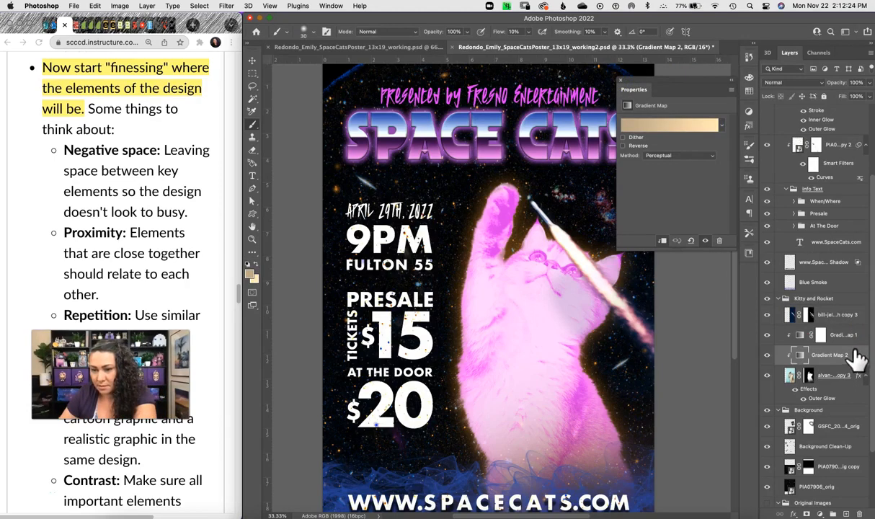
key(Delete)
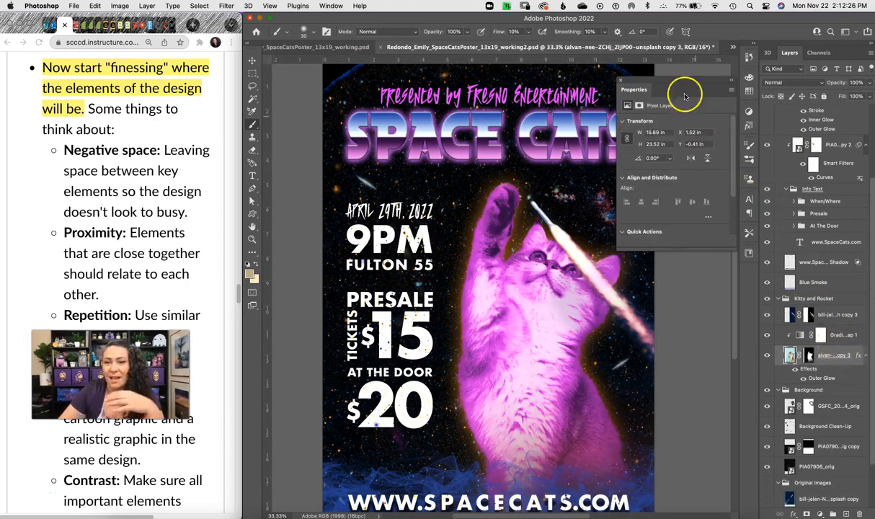
click(621, 80)
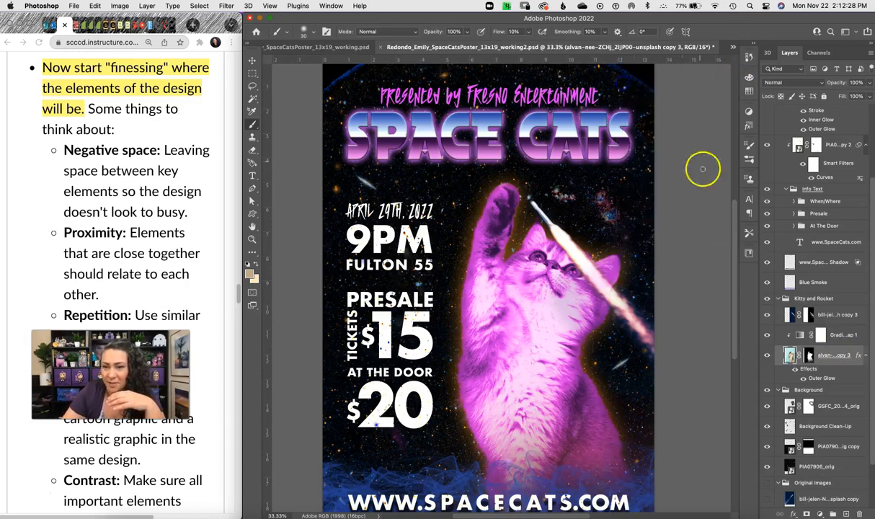
Release the clipping mask of Gradient Map 1 and clip it to the kitten layer again.
right_click(843, 336)
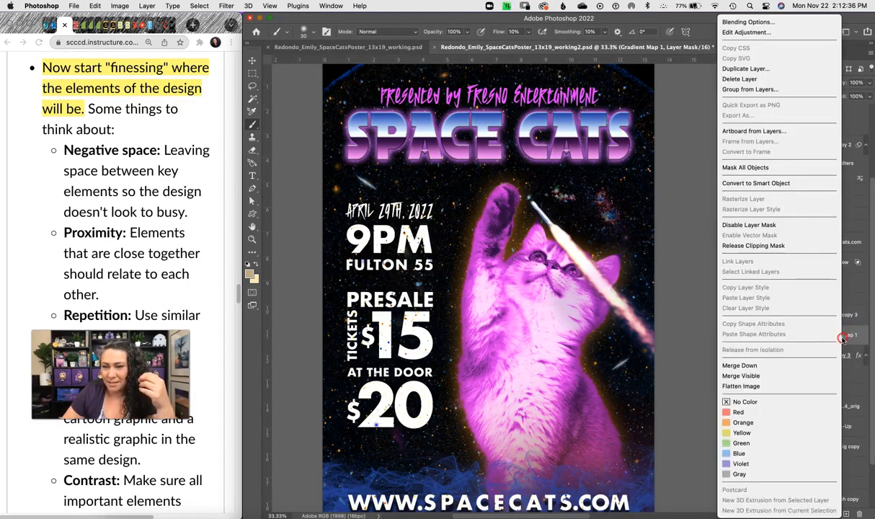
click(793, 246)
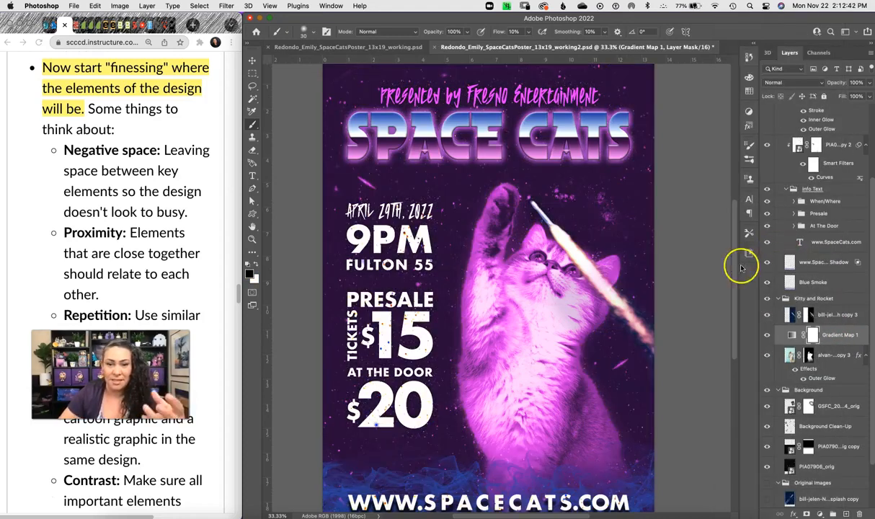
right_click(854, 335)
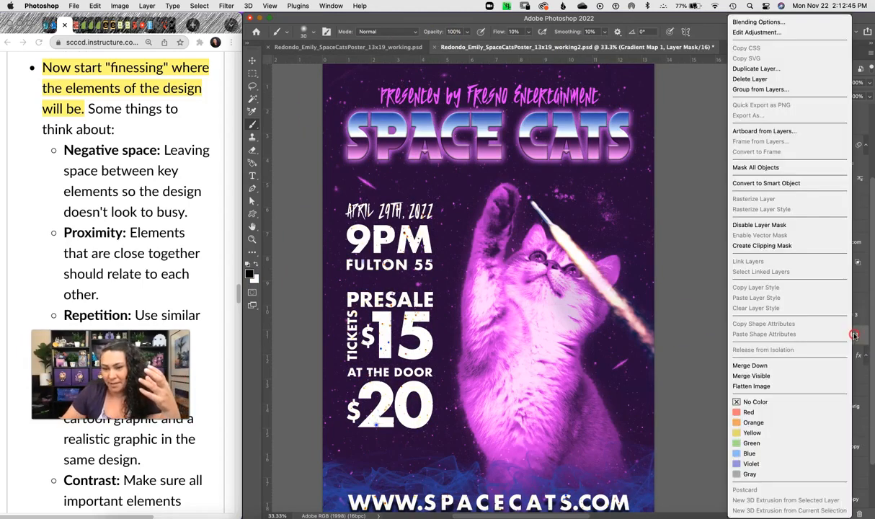
click(793, 246)
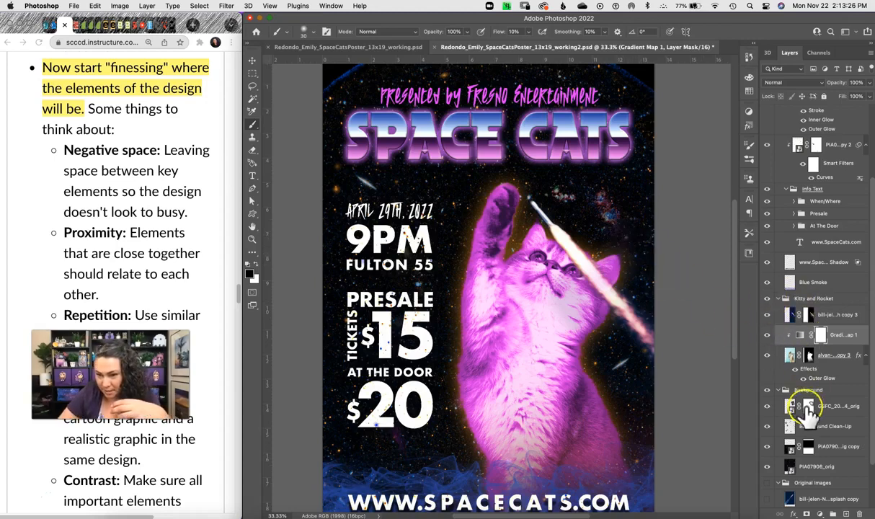
Review the kitten layer's Outer Glow settings and glow color, keeping them as they are.
click(797, 378)
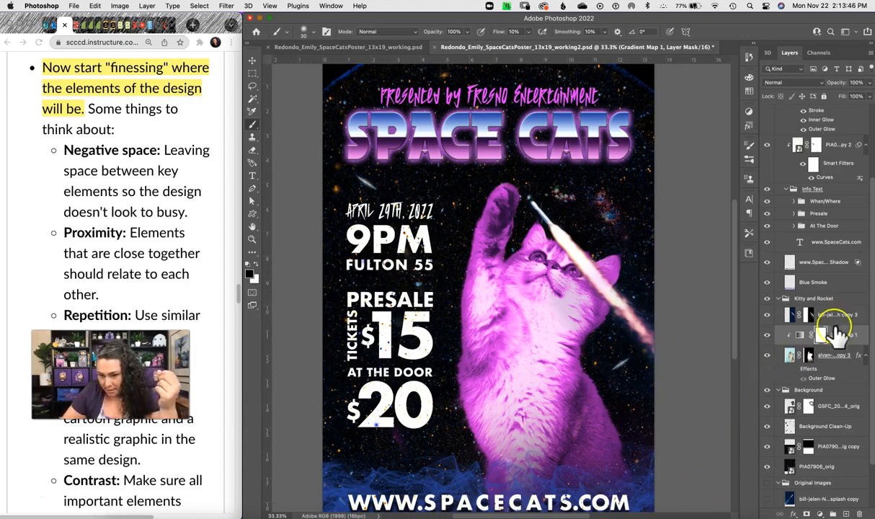
double_click(800, 370)
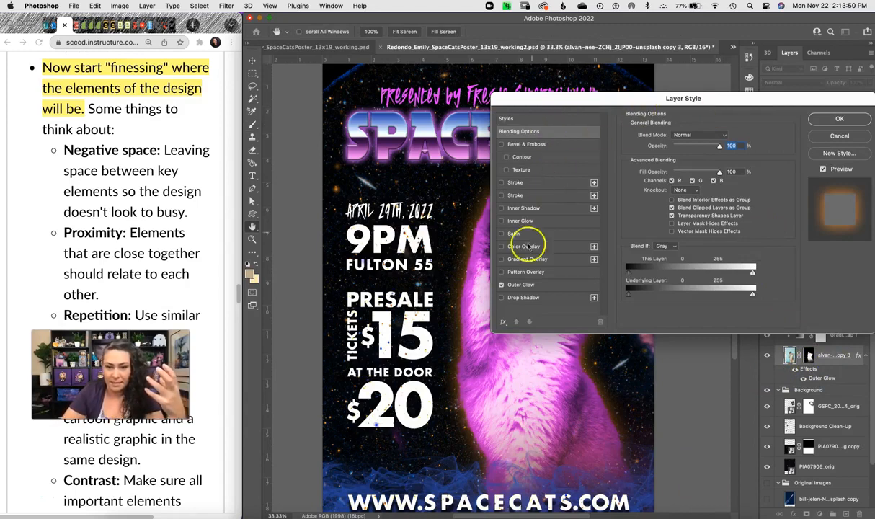
click(545, 285)
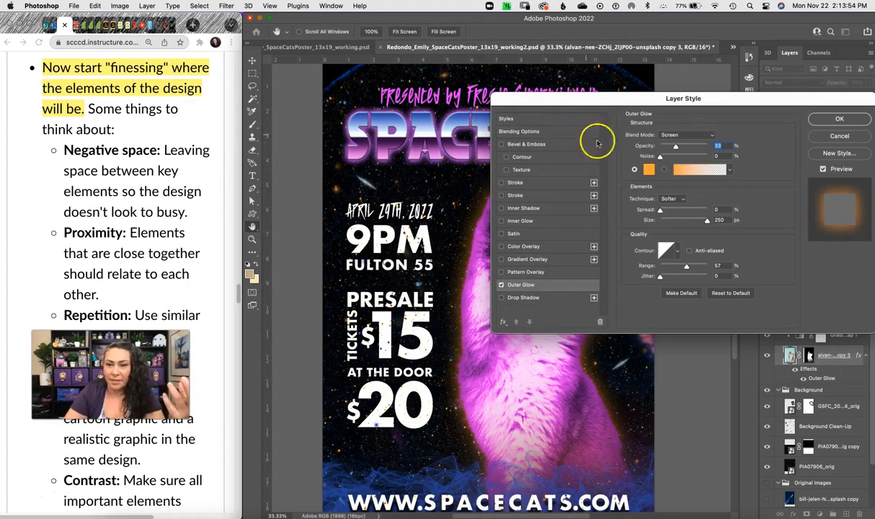
click(649, 170)
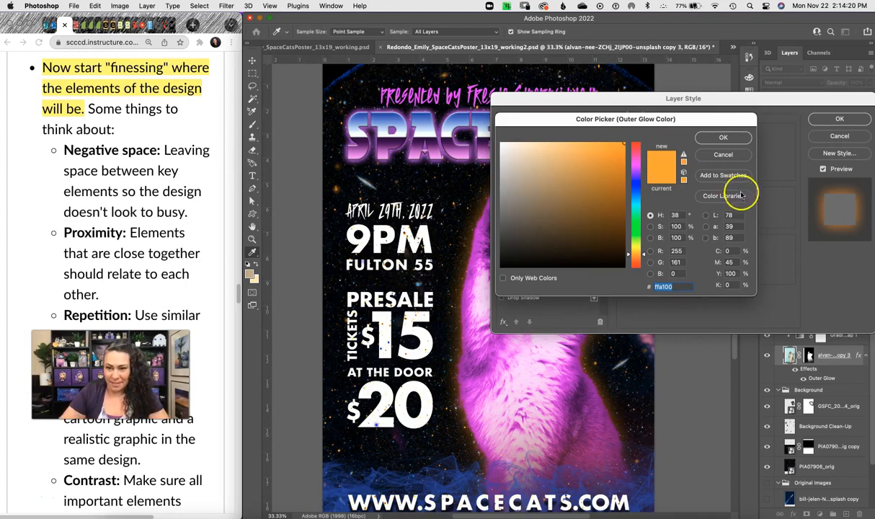
click(727, 137)
click(839, 119)
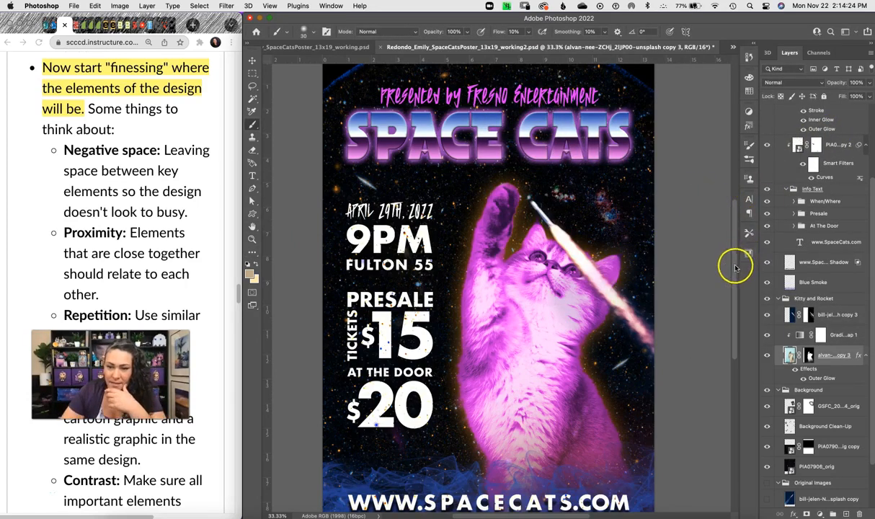
Examine how the glowing kitten sits between the title, ticket details and web address on the poster.
scroll(736, 276, down, 2)
scroll(736, 276, down, 5)
scroll(736, 276, up, 4)
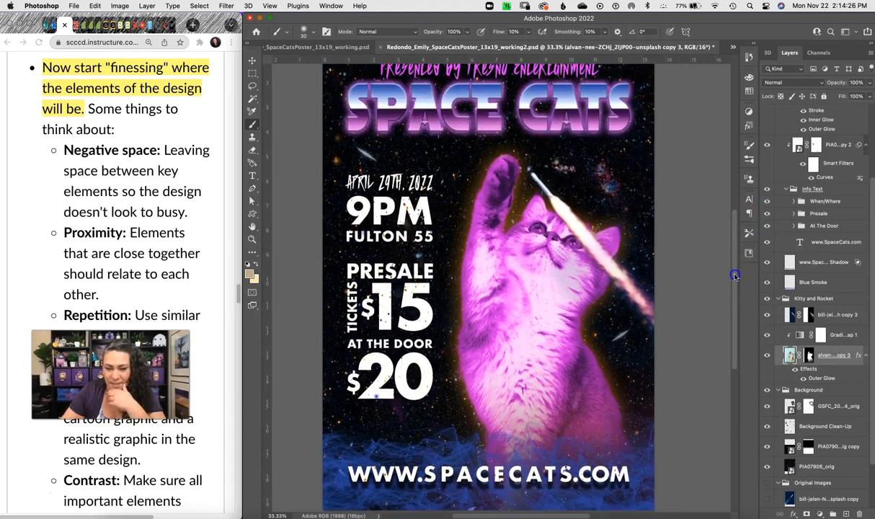
scroll(736, 274, up, 1)
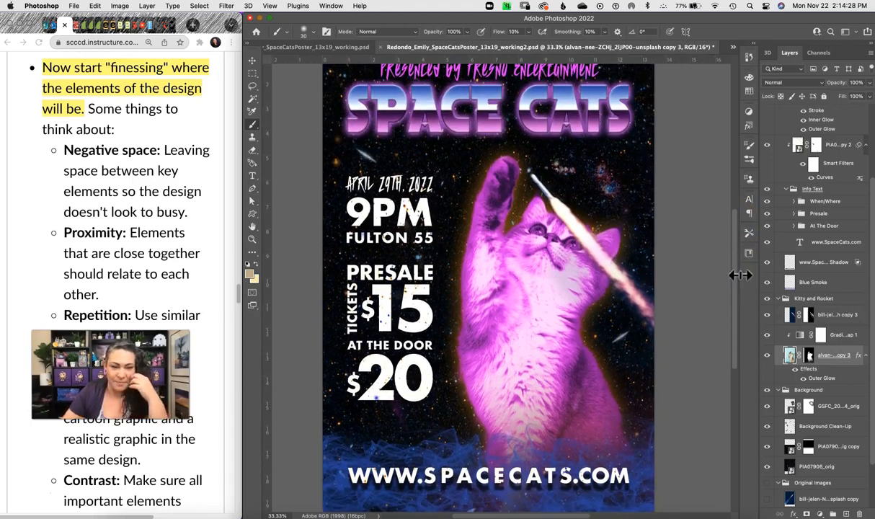
click(744, 257)
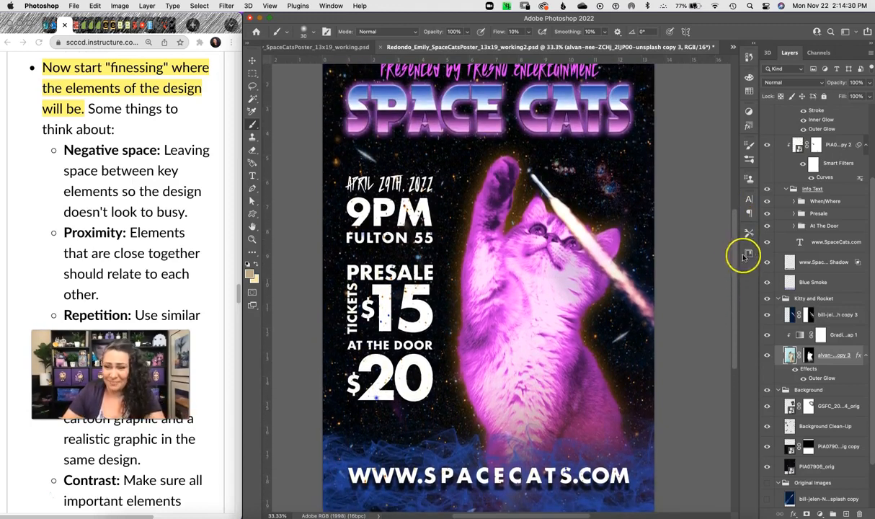
scroll(736, 259, up, 3)
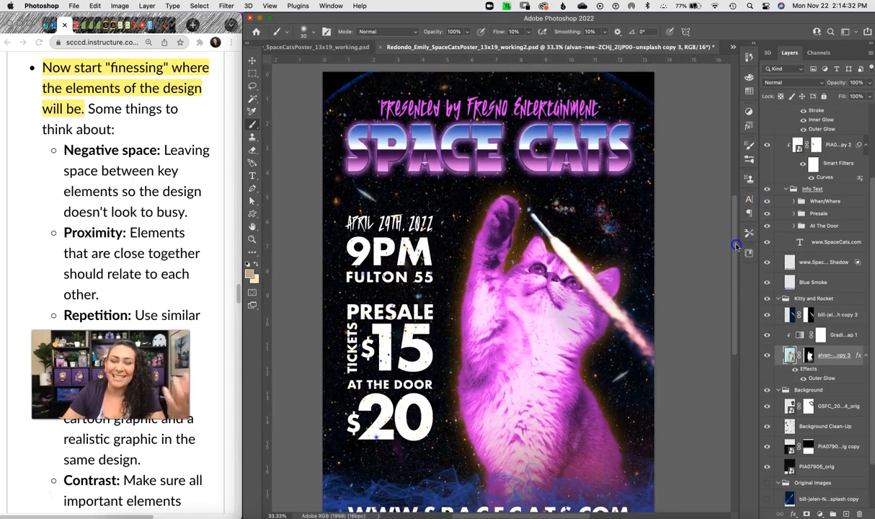
scroll(736, 248, down, 1)
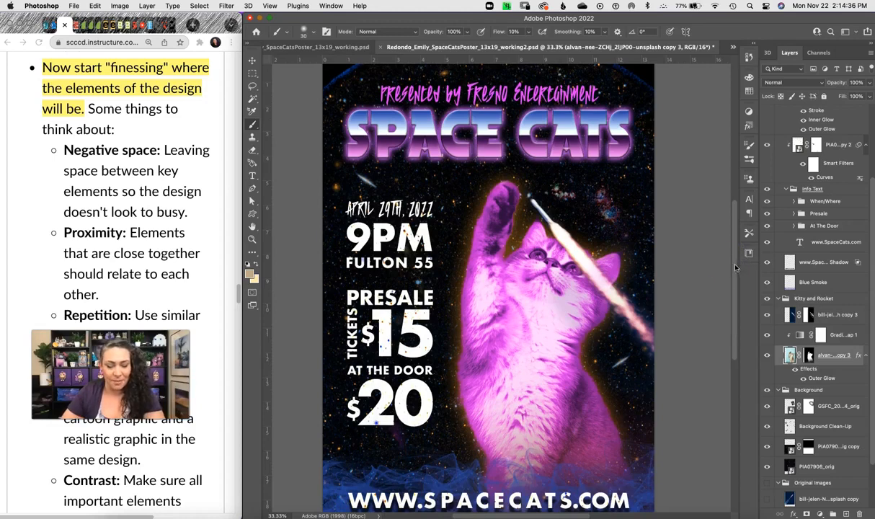
Show the guides and move the four outermost ones outward to about 0.25 inch from the poster's edges.
key(super+semicolon)
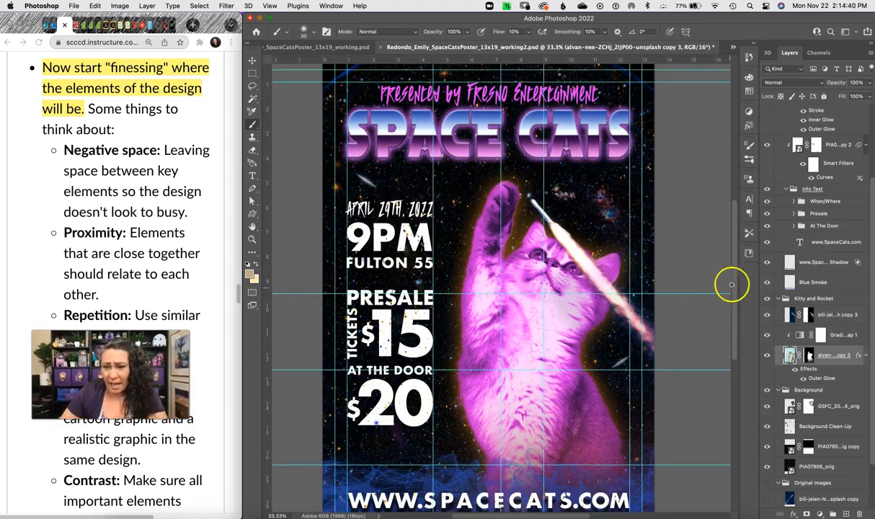
scroll(737, 268, up, 3)
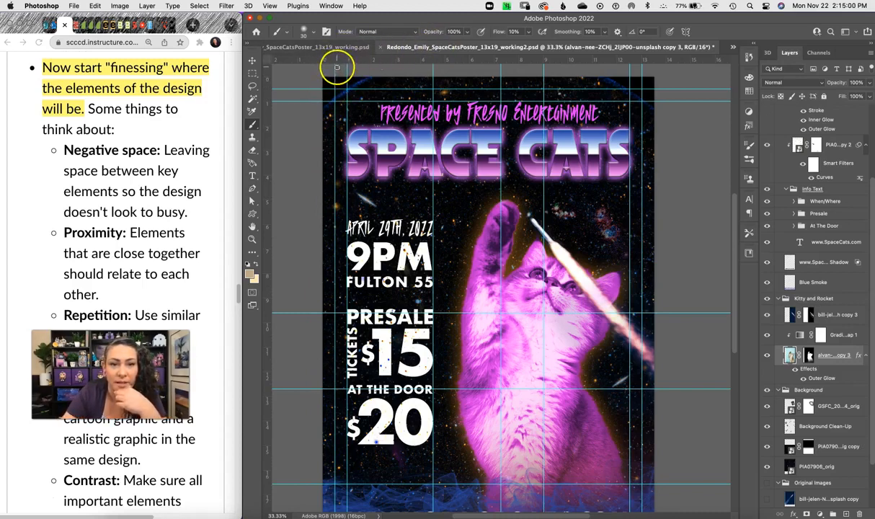
click(253, 60)
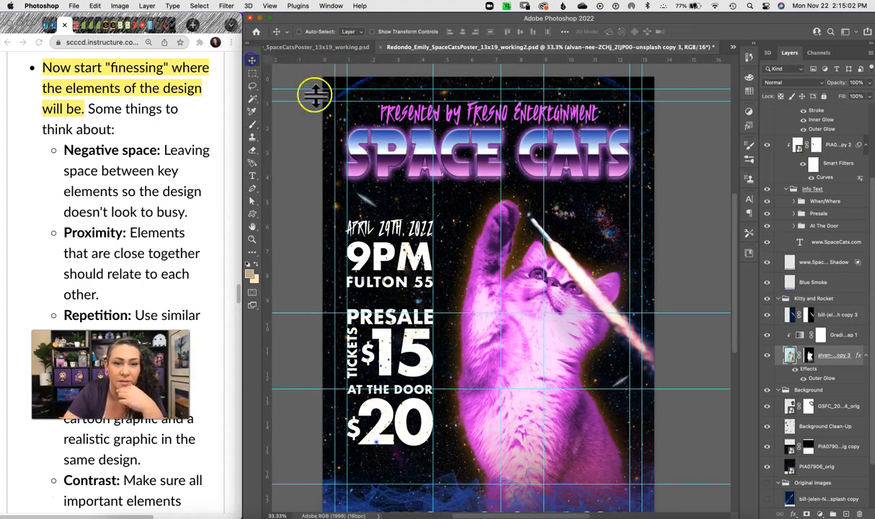
drag(334, 160, 328, 155)
drag(684, 88, 683, 83)
drag(646, 250, 648, 250)
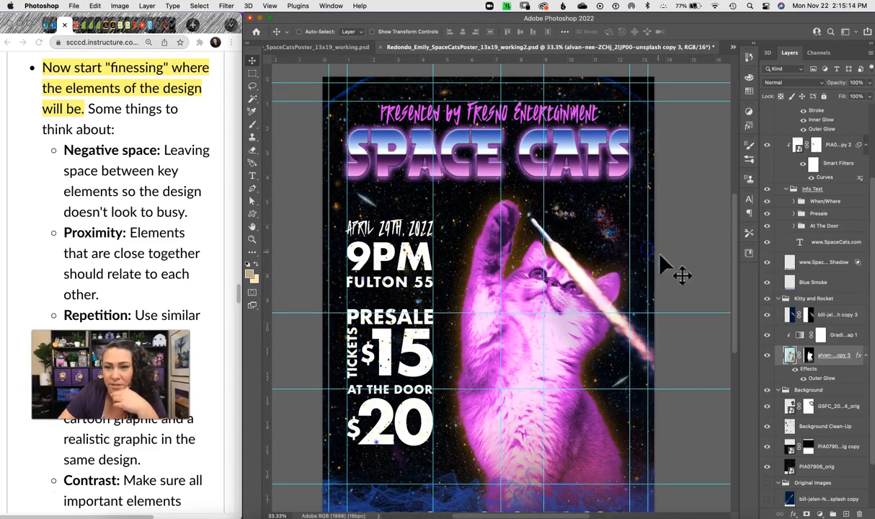
scroll(727, 259, down, 5)
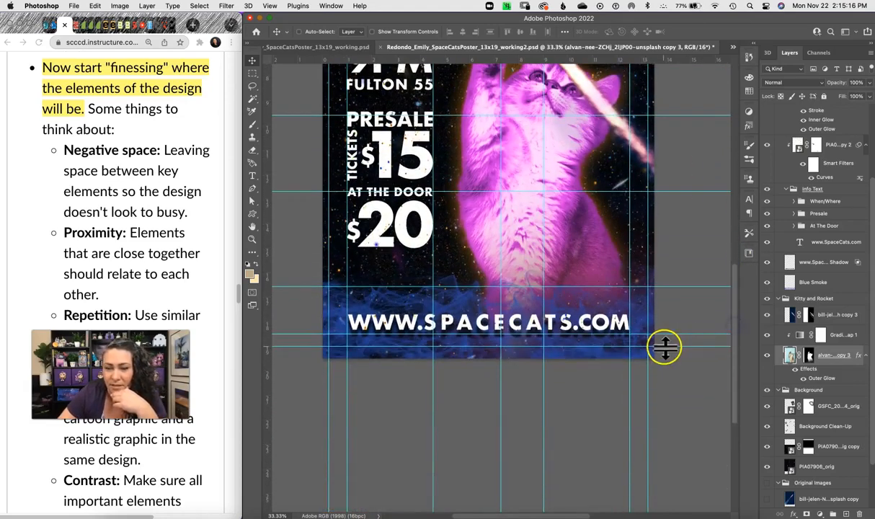
drag(666, 349, 670, 354)
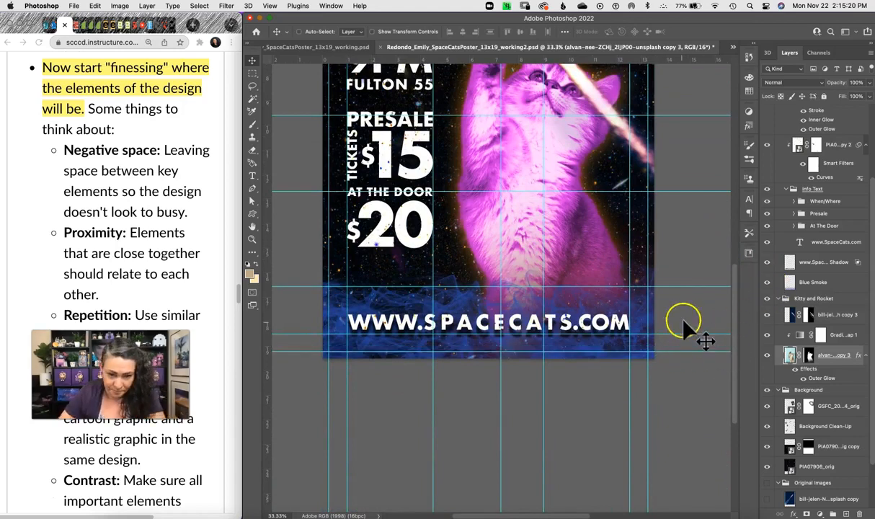
Try cropping the poster's canvas inward on all four sides to the outermost guides.
key(super+minus)
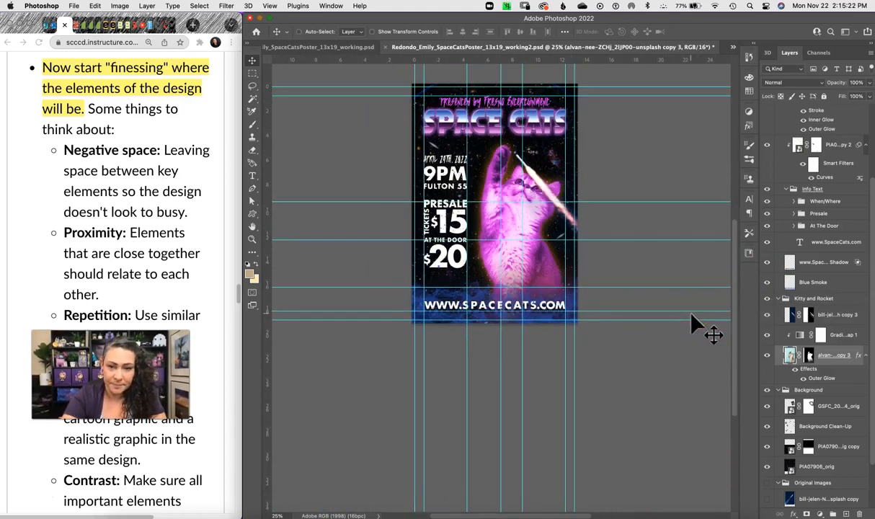
drag(556, 248, 499, 299)
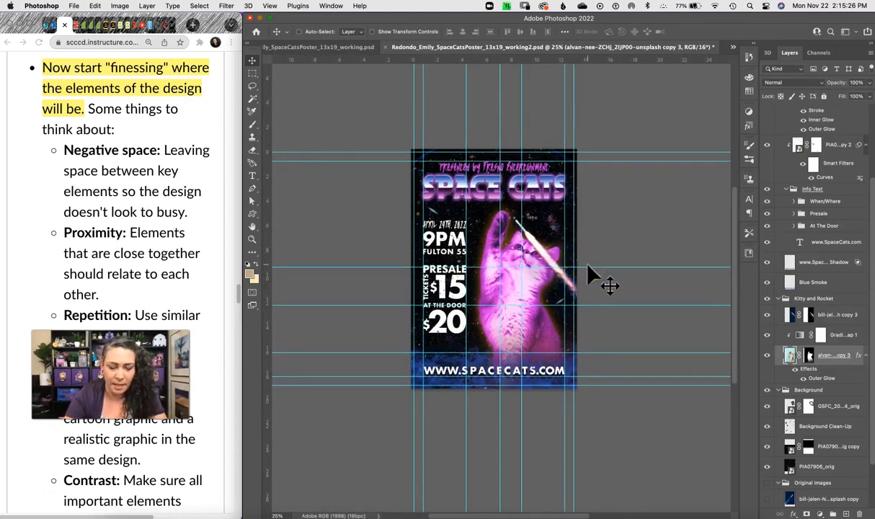
key(c)
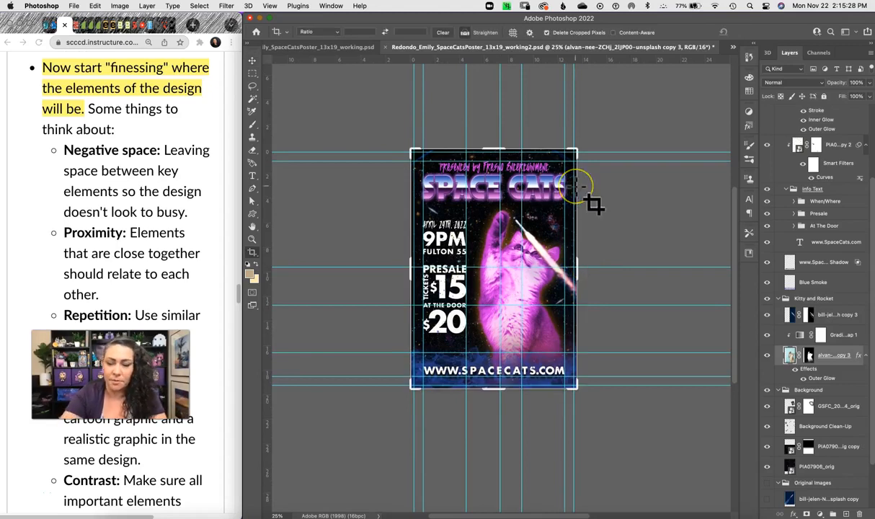
key(super+equal)
key(super+equal)
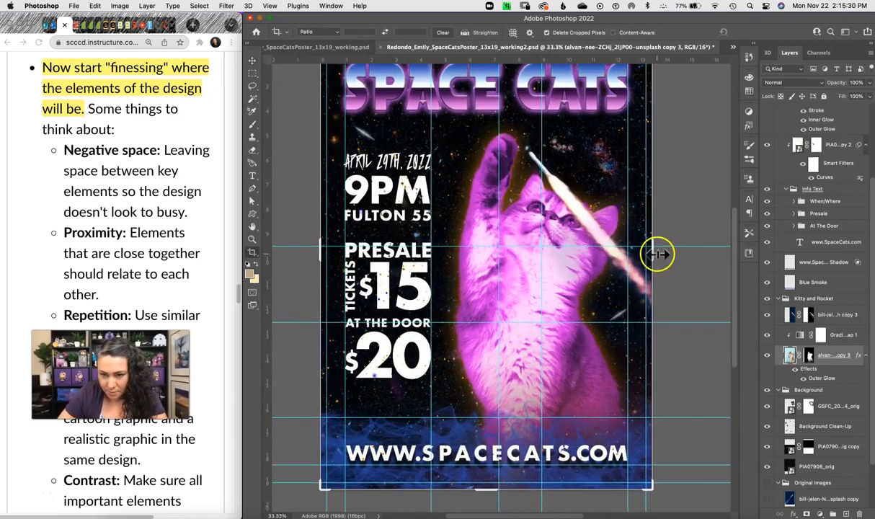
drag(653, 254, 656, 259)
drag(325, 257, 326, 254)
drag(488, 487, 489, 488)
drag(732, 334, 728, 292)
drag(498, 151, 488, 155)
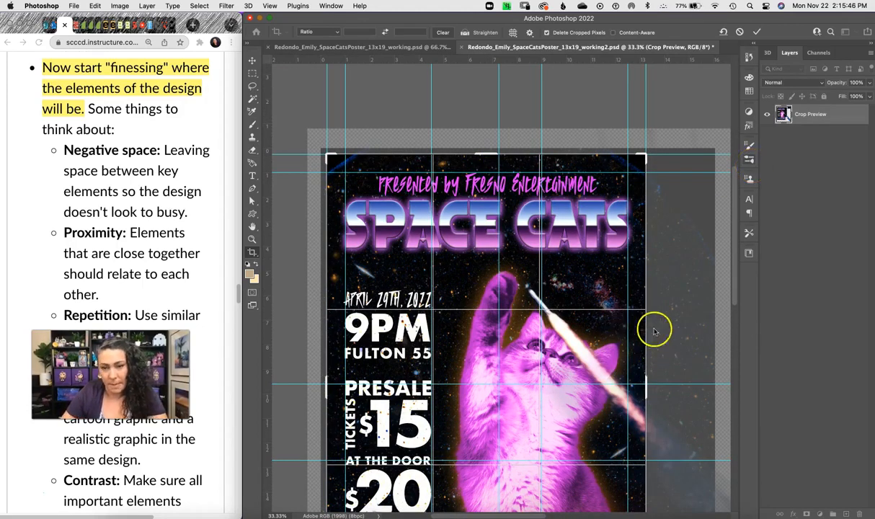
key(Return)
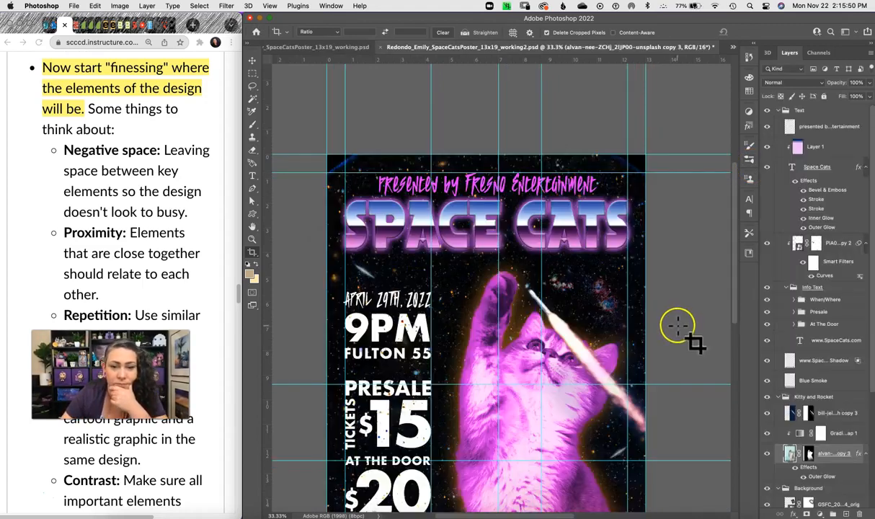
Hide the guides, check the cropped poster's layout, and undo the crop.
drag(524, 385, 519, 270)
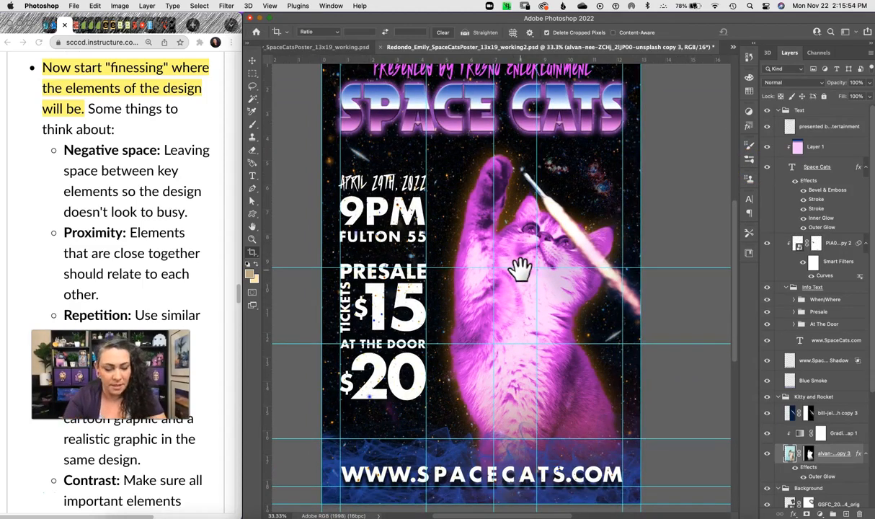
key(super+semicolon)
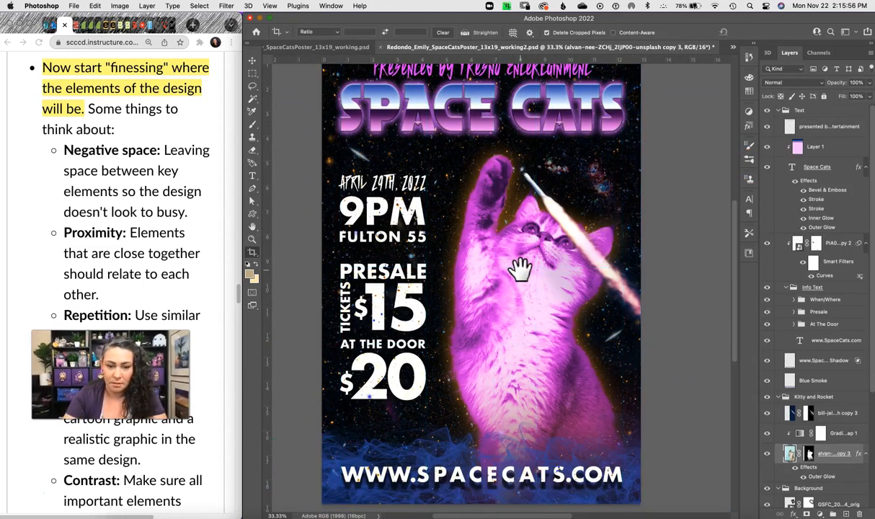
scroll(553, 293, up, 5)
drag(548, 324, 548, 294)
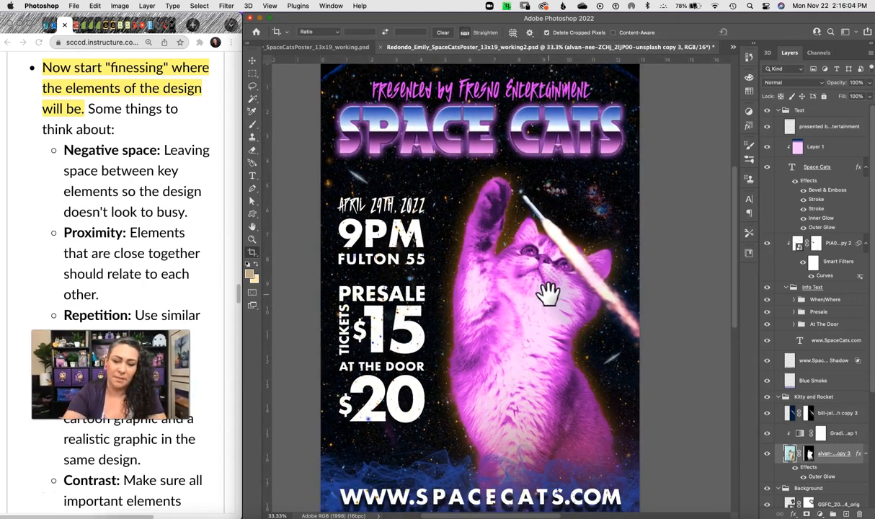
key(super+minus)
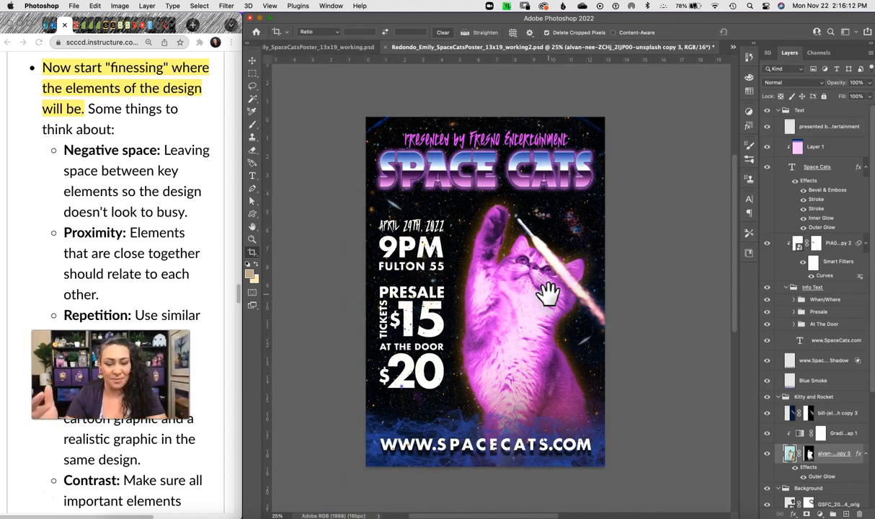
key(super+z)
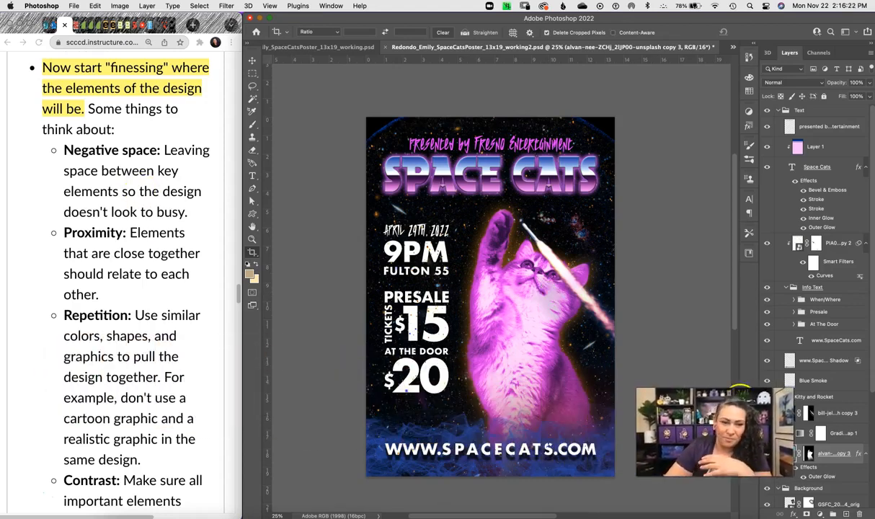
Switch to the assignment page in Chrome and read the design guidelines on repetition and contrast.
click(240, 295)
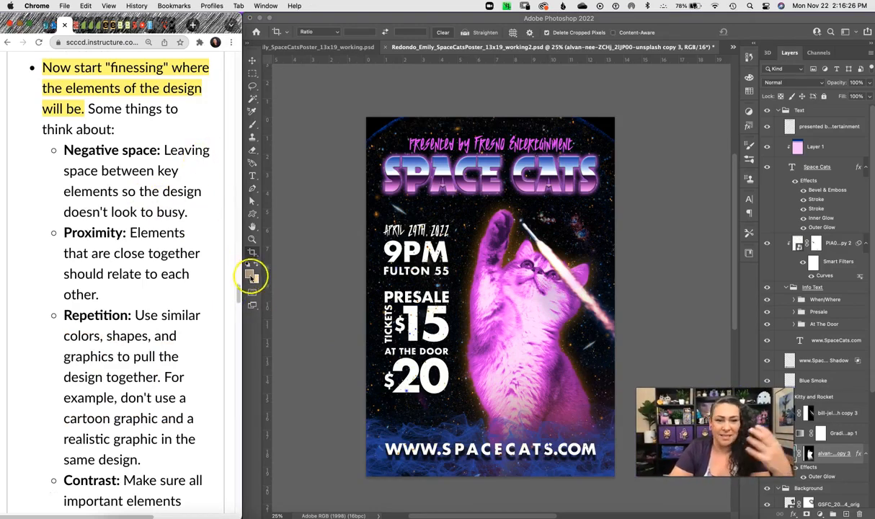
drag(239, 296, 239, 300)
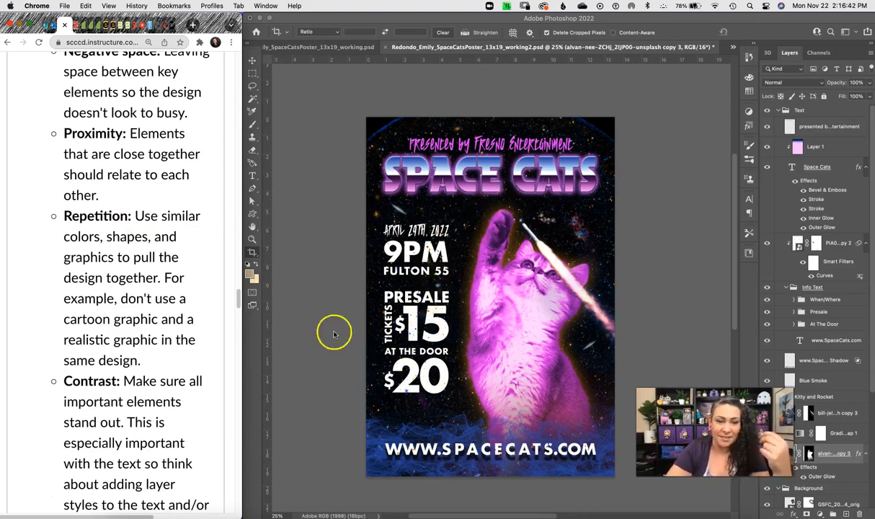
drag(238, 296, 241, 311)
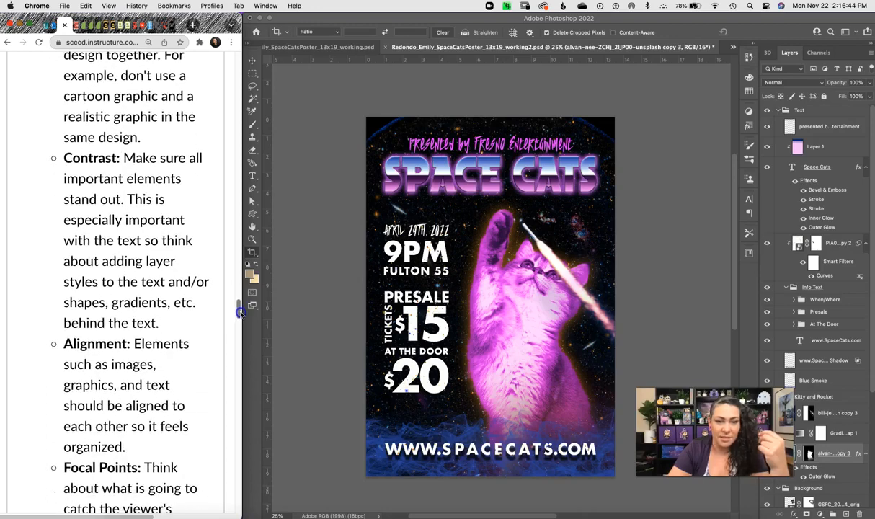
Switch to the SpaceCatsPoster_13x19_working.psd document in Photoshop and view its whole canvas.
click(341, 47)
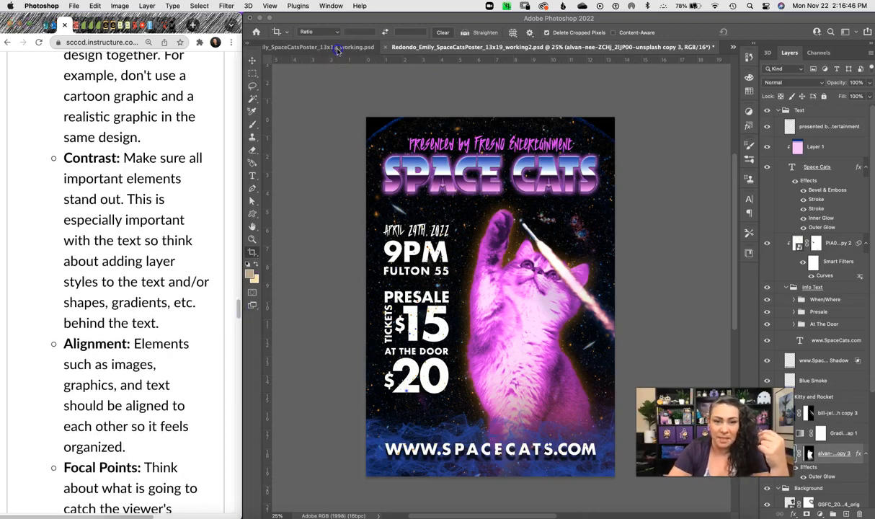
click(329, 48)
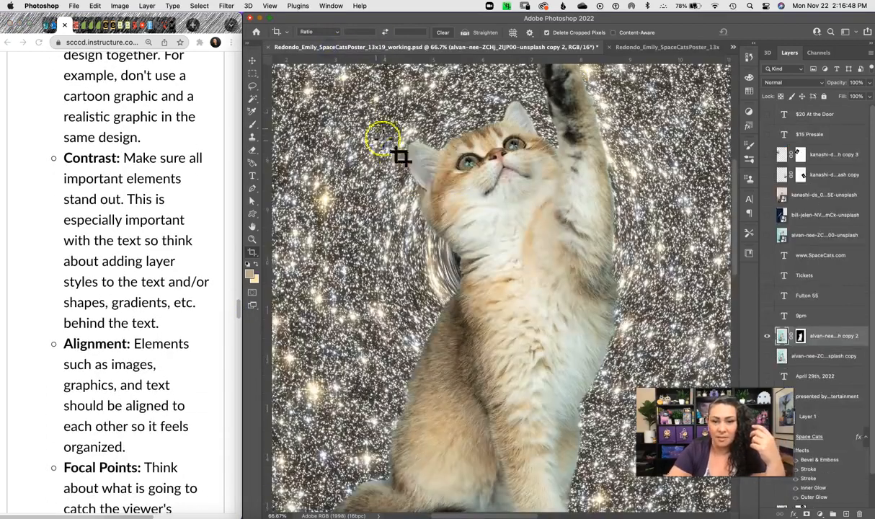
key(super+minus)
key(super+minus)
key(super+minus)
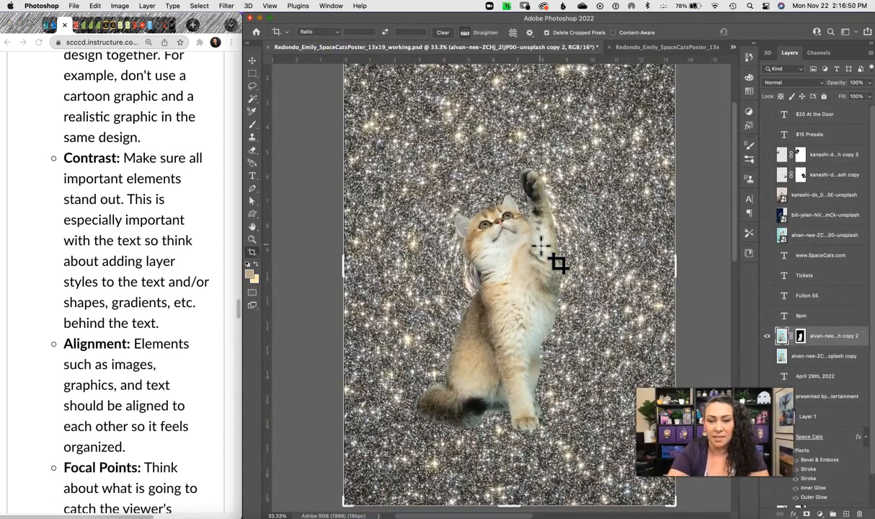
Show the layers from 9pm up to $20 At the Door, and hide the kanashi photo and the masked kitten copy 2.
drag(766, 317, 765, 110)
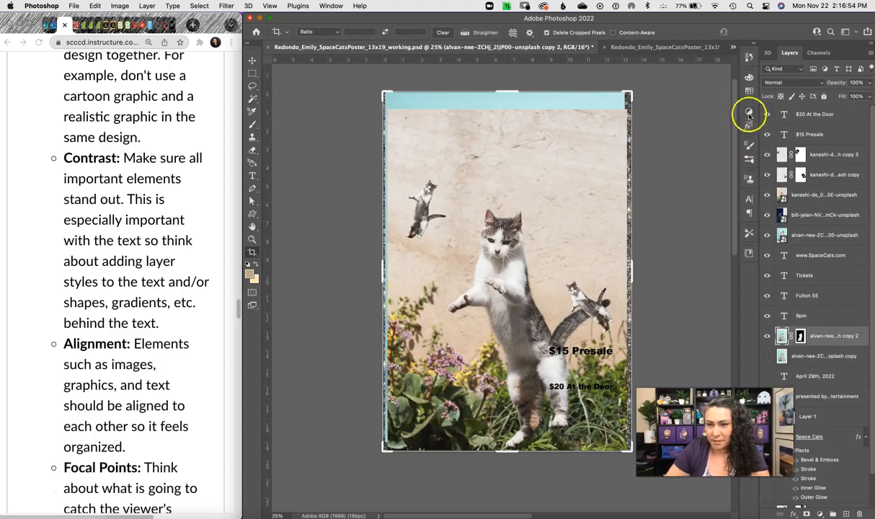
click(766, 195)
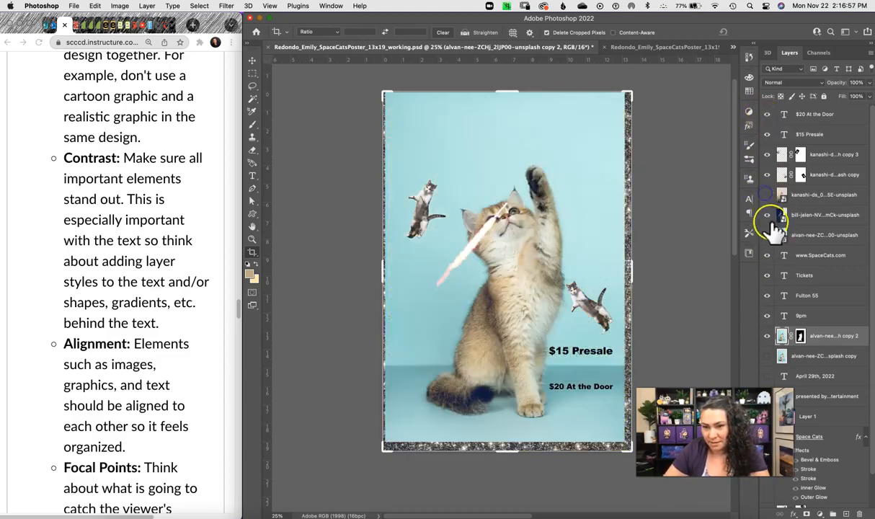
click(767, 336)
drag(736, 224, 737, 351)
Step back through the document's history and restore the Open state of the early poster draft.
click(750, 56)
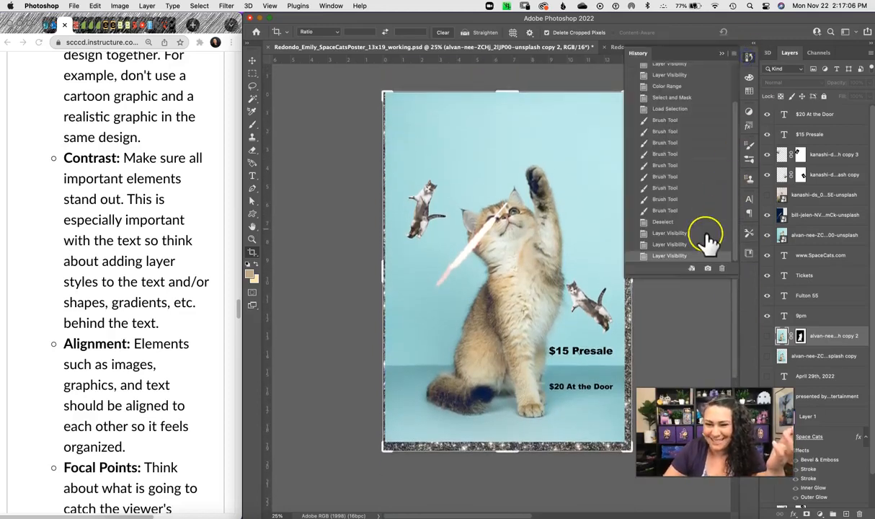
click(664, 222)
click(693, 212)
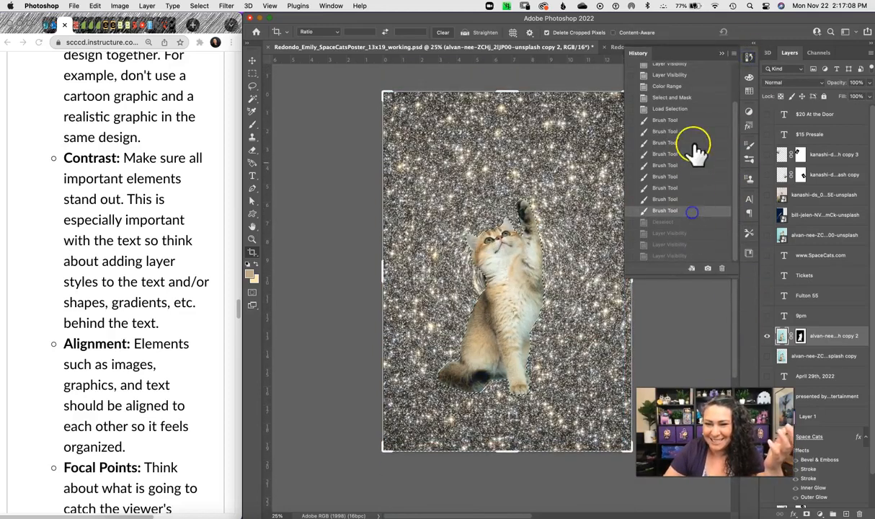
click(688, 109)
click(693, 98)
click(703, 76)
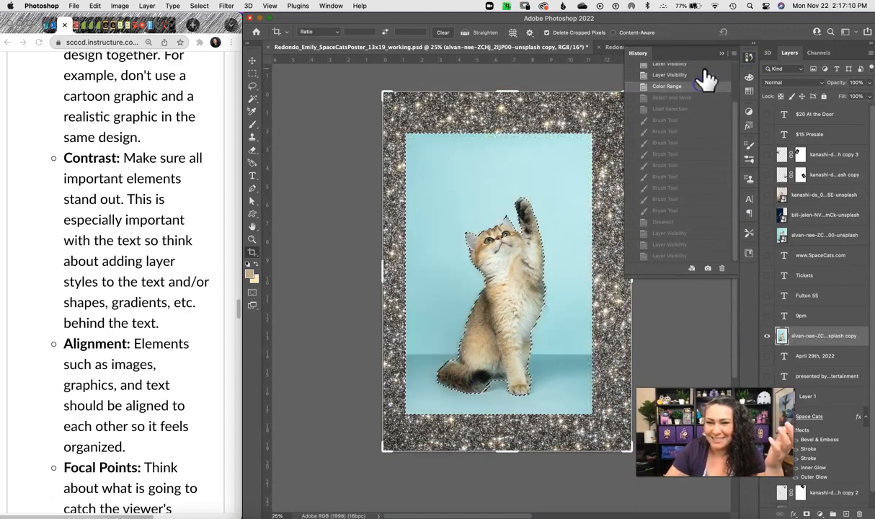
drag(735, 138, 733, 75)
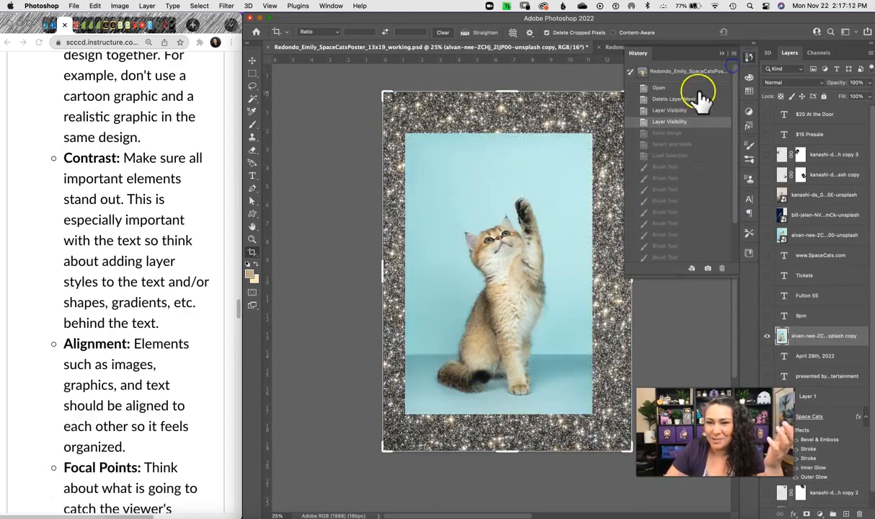
click(700, 88)
click(723, 56)
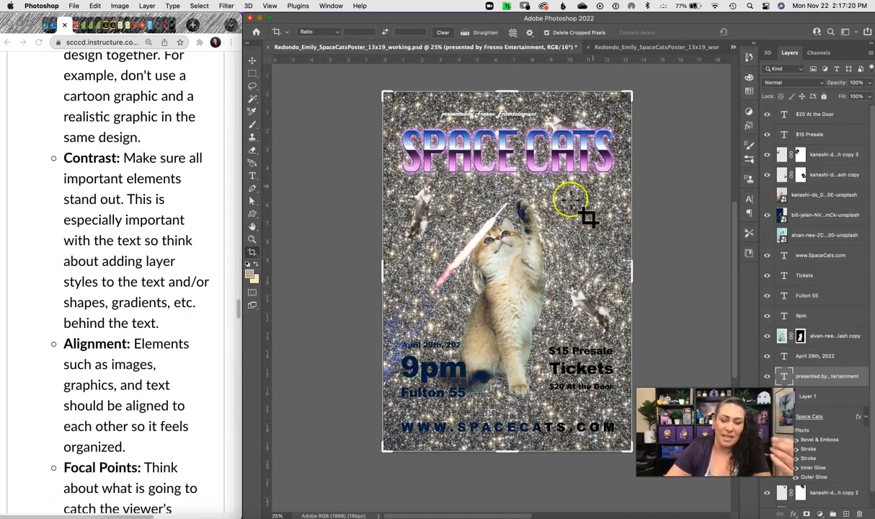
Return to the working2 poster and read the assignment page's guidelines on contrast, alignment and focal points.
click(627, 47)
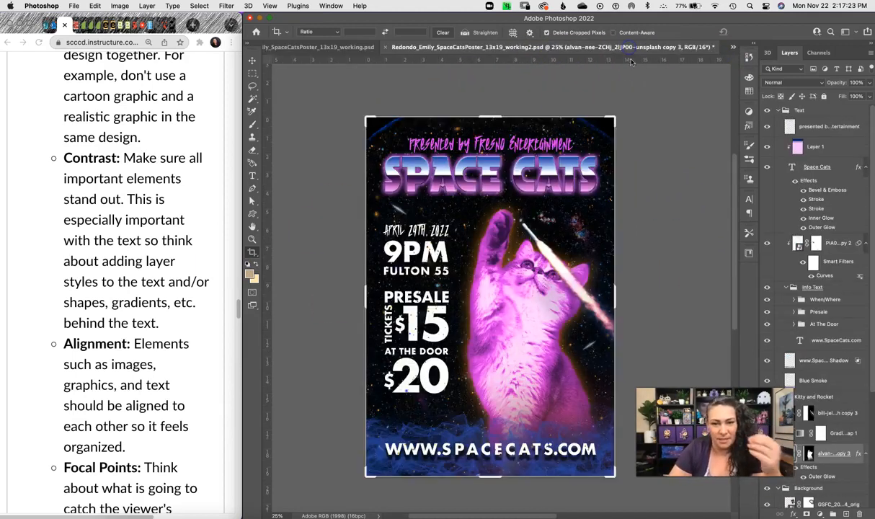
click(237, 313)
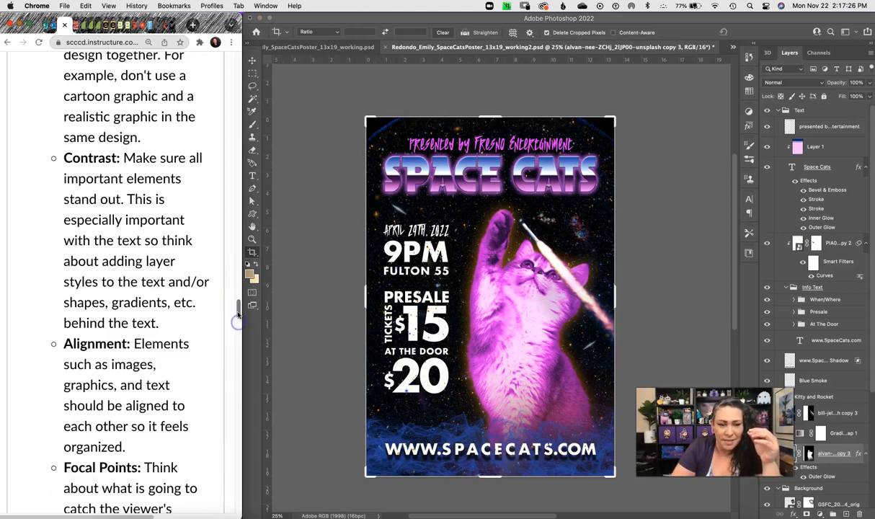
drag(237, 314, 239, 319)
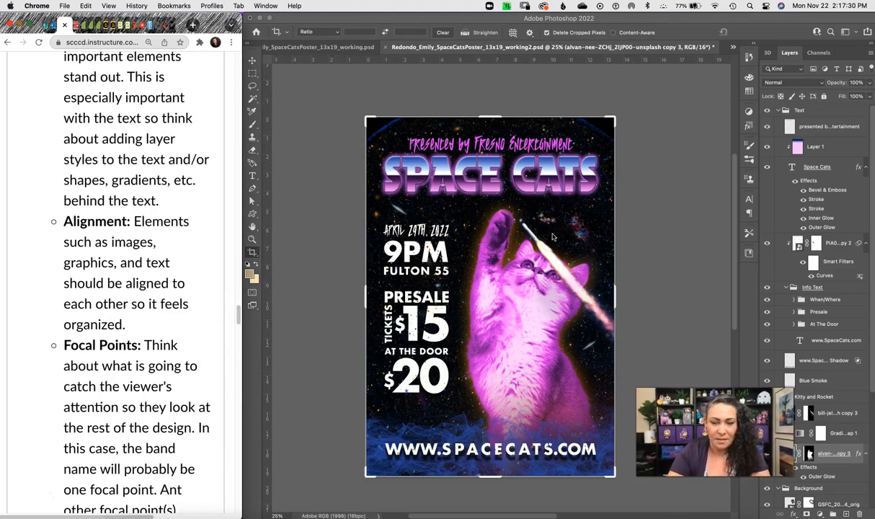
Activate the Move tool and show the guides to check how the poster's elements align.
click(252, 59)
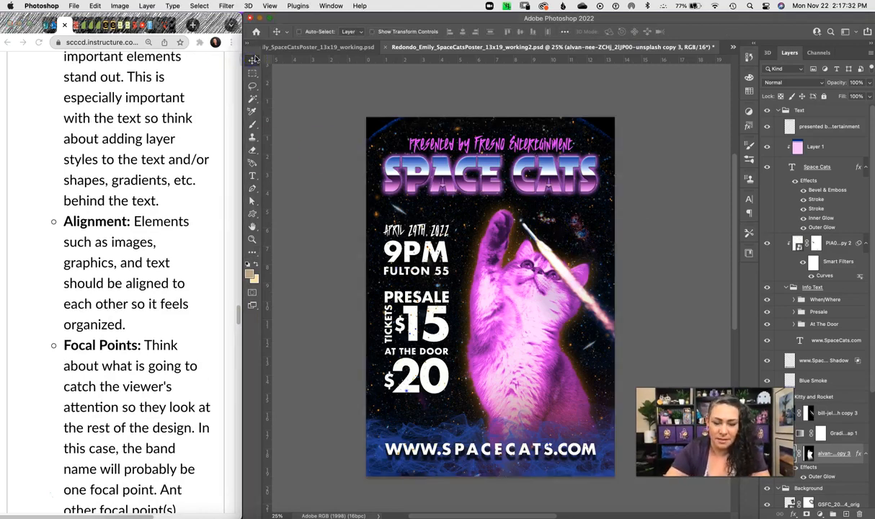
key(super+;)
click(676, 275)
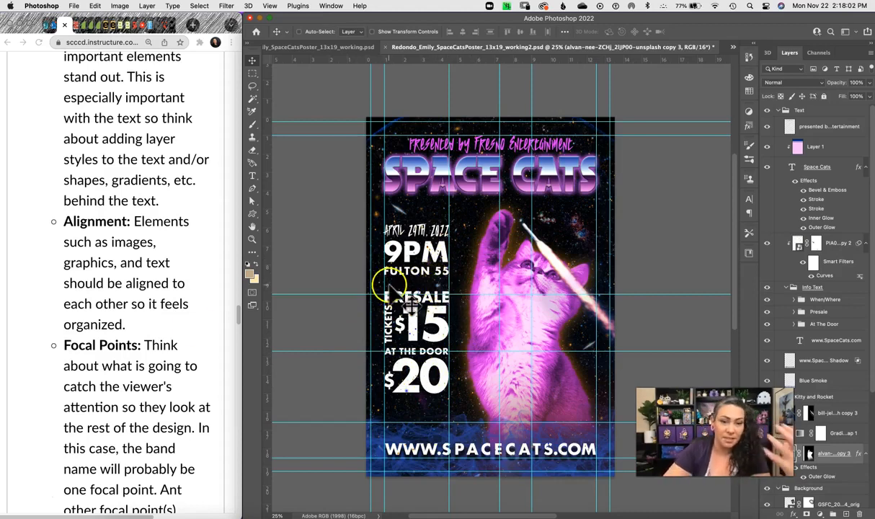
Read the rest of the Focal Points guideline on the assignment page.
click(238, 324)
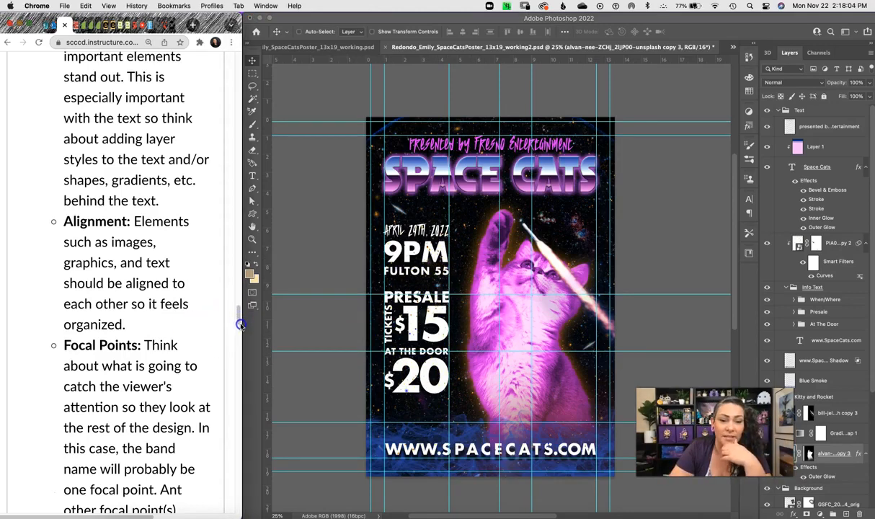
scroll(238, 325, down, 5)
scroll(238, 325, up, 1)
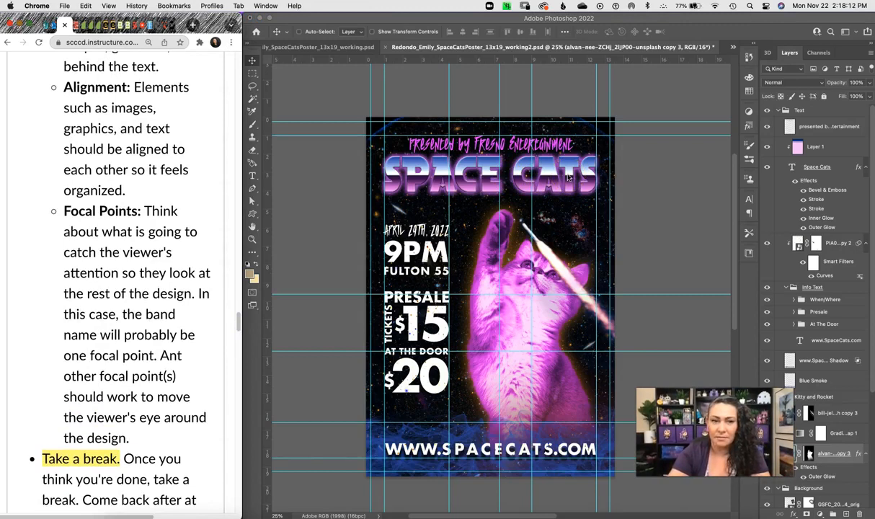
Hide the poster's guides and select the GSFC_20171208_Archive_e001894_orig layer in the Background group.
click(684, 212)
key(super+semicolon)
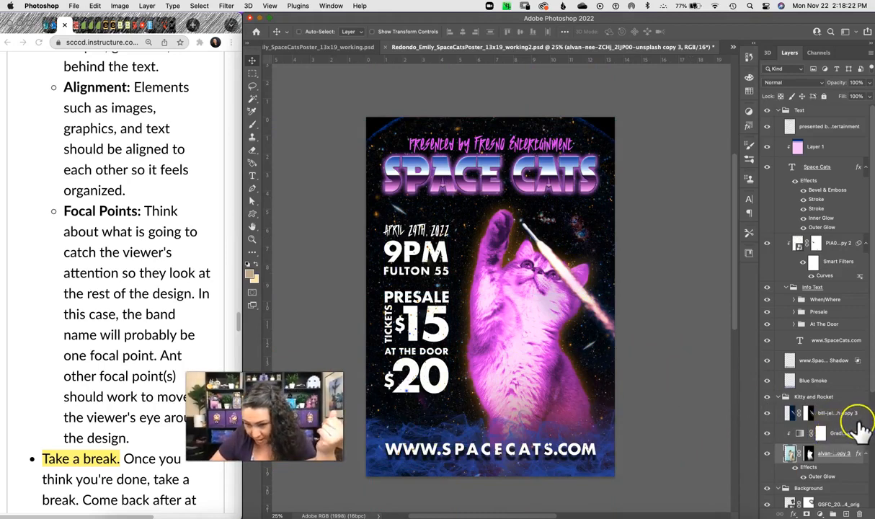
scroll(871, 387, down, 5)
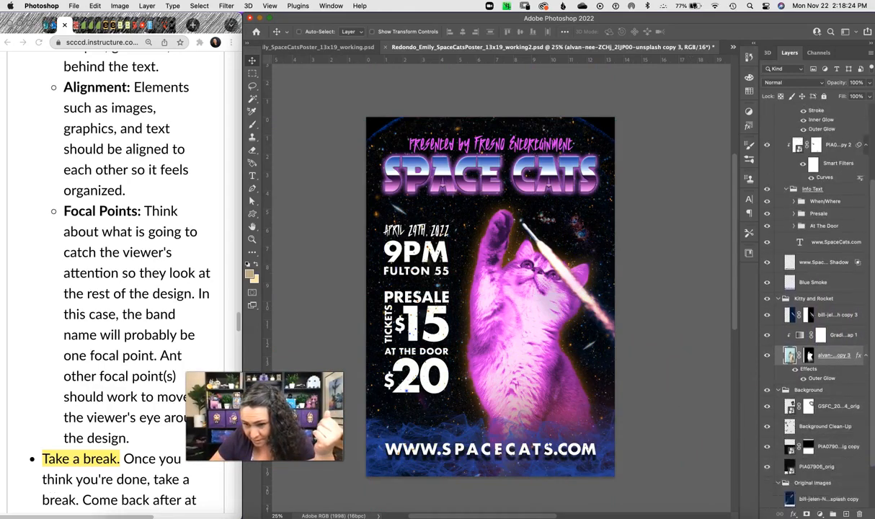
click(767, 370)
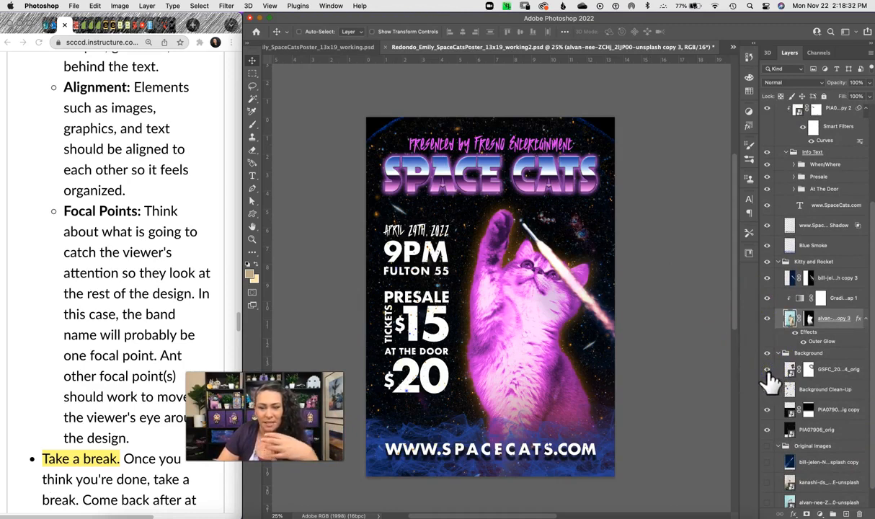
click(836, 370)
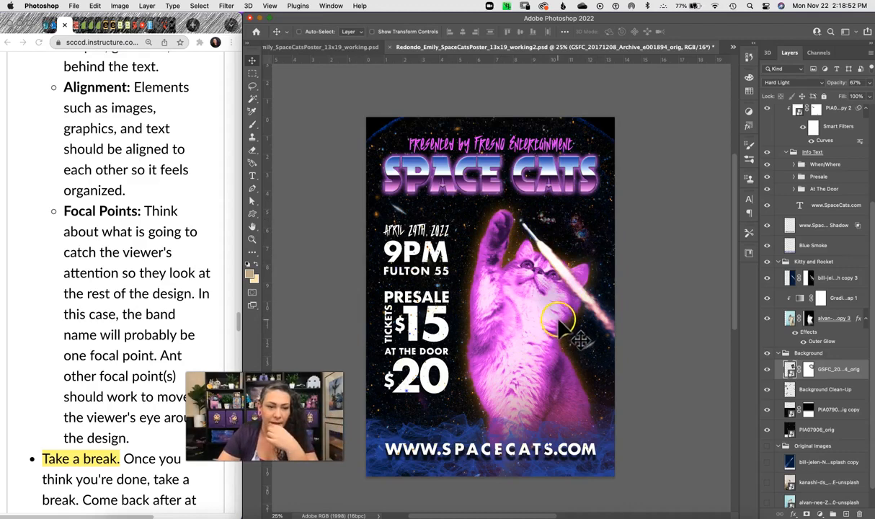
Read the Take a break, Screenshot and Create the Print File instructions on the assignment page.
click(239, 324)
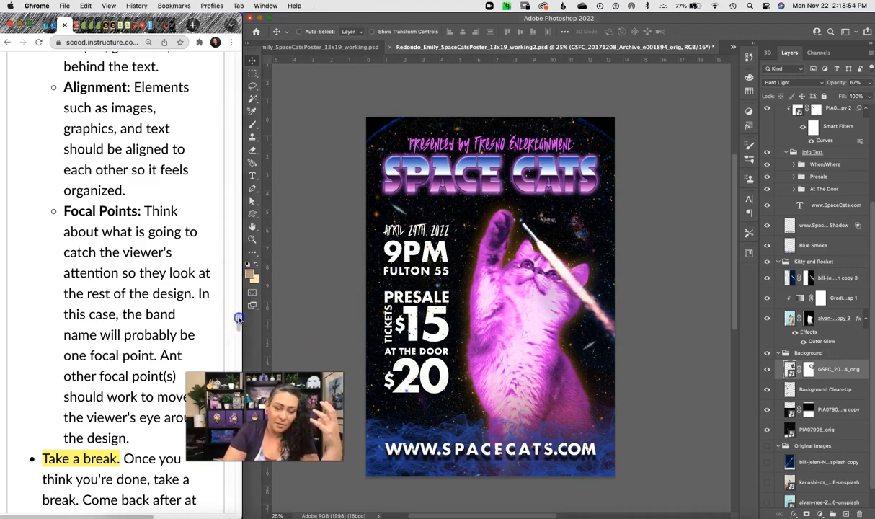
drag(236, 325, 239, 338)
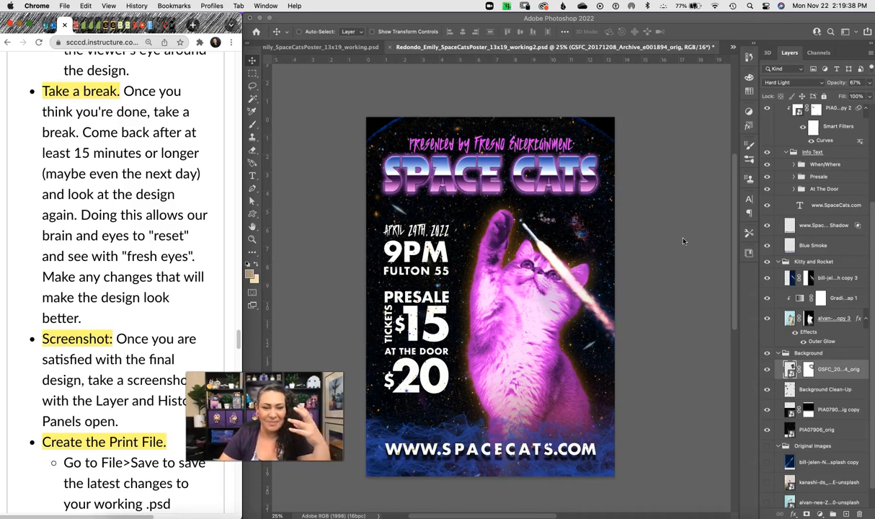
click(669, 269)
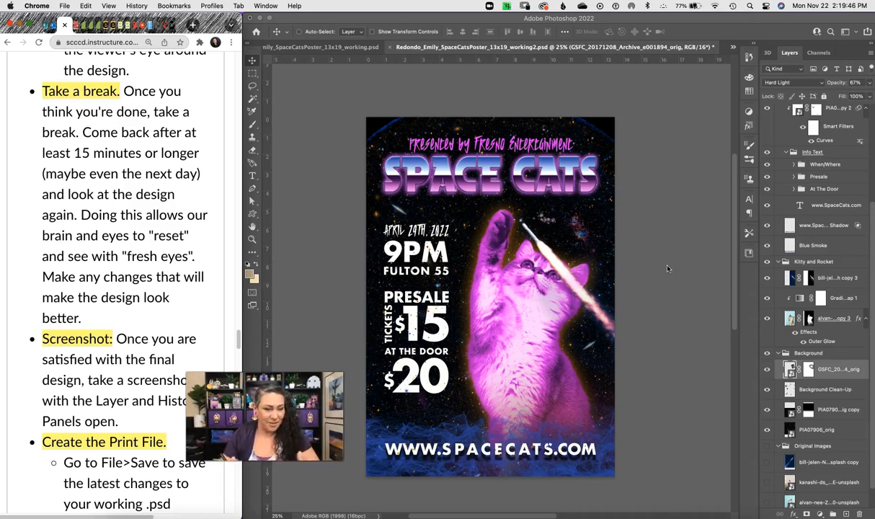
click(473, 316)
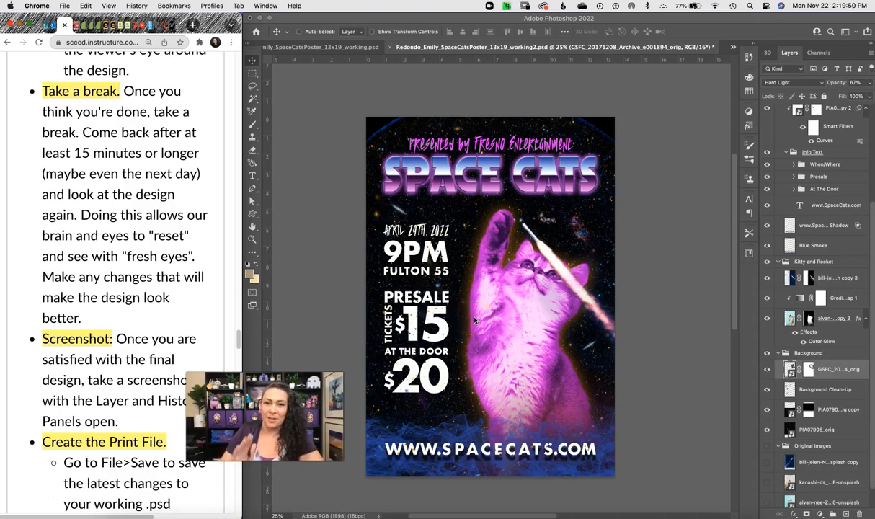
click(452, 332)
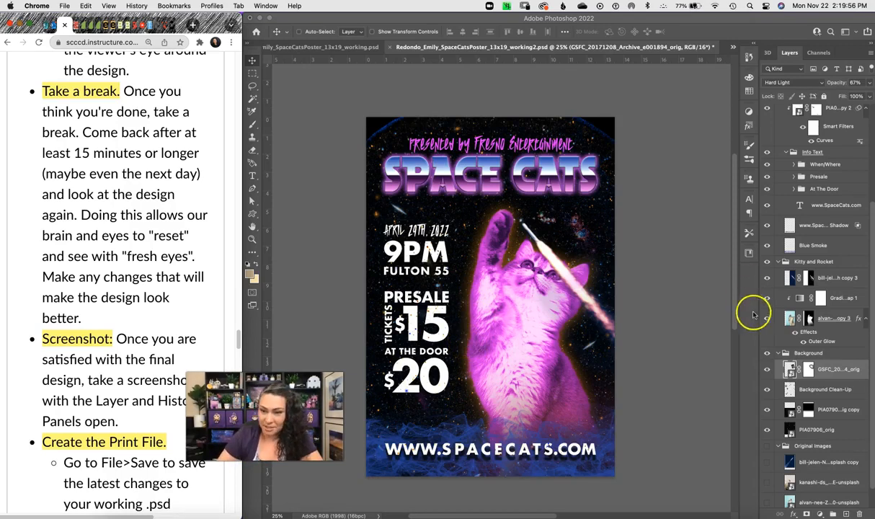
Widen the Layers panel to make room for the full layer names.
click(741, 360)
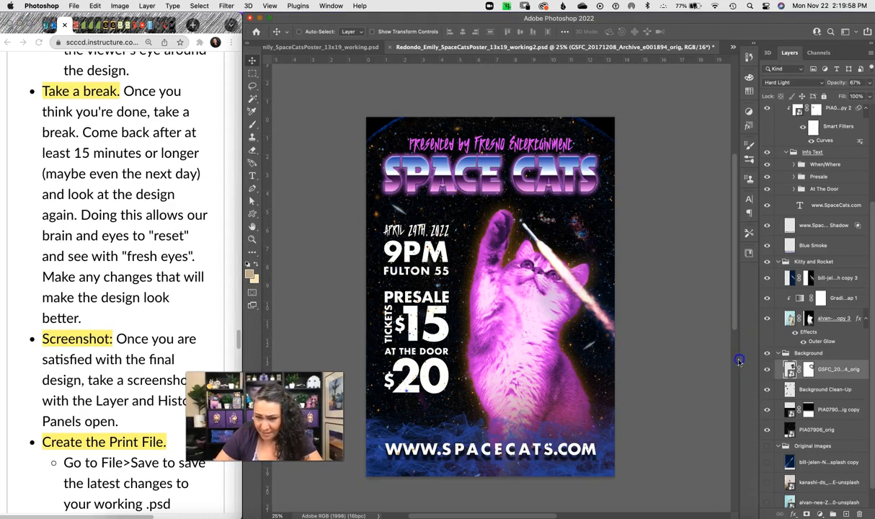
drag(739, 364, 701, 363)
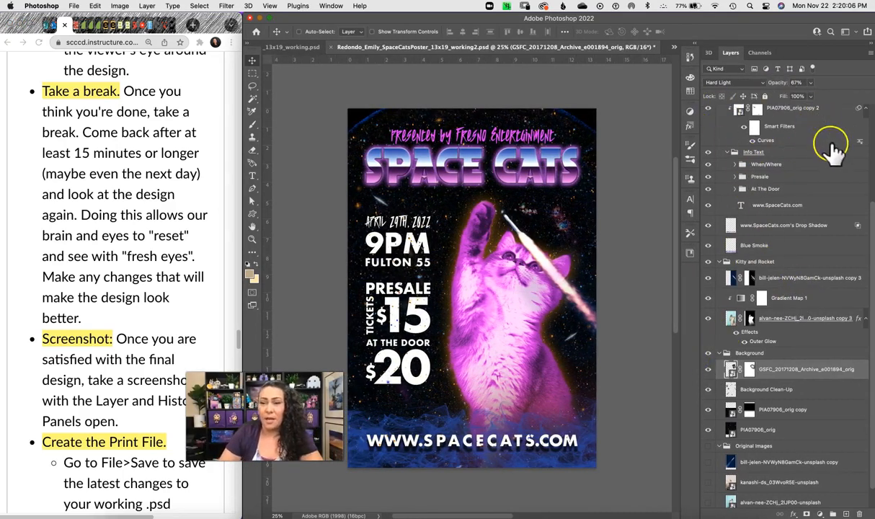
click(869, 54)
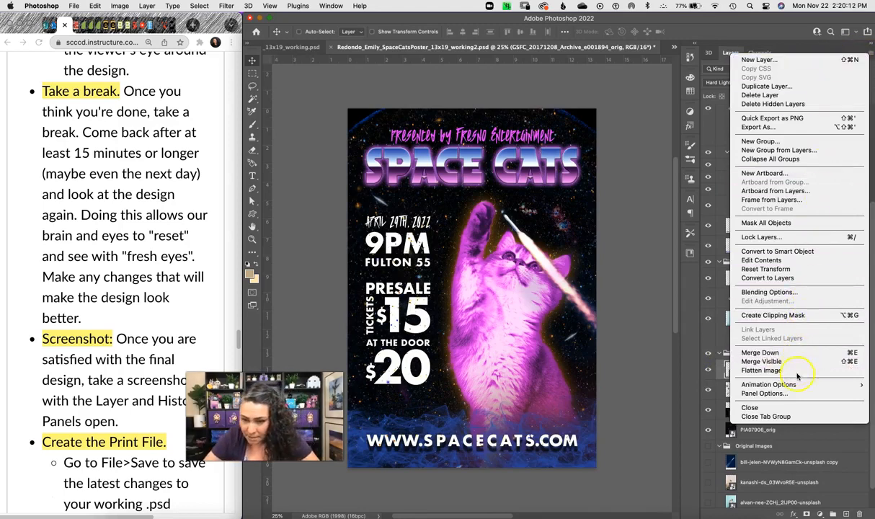
click(645, 274)
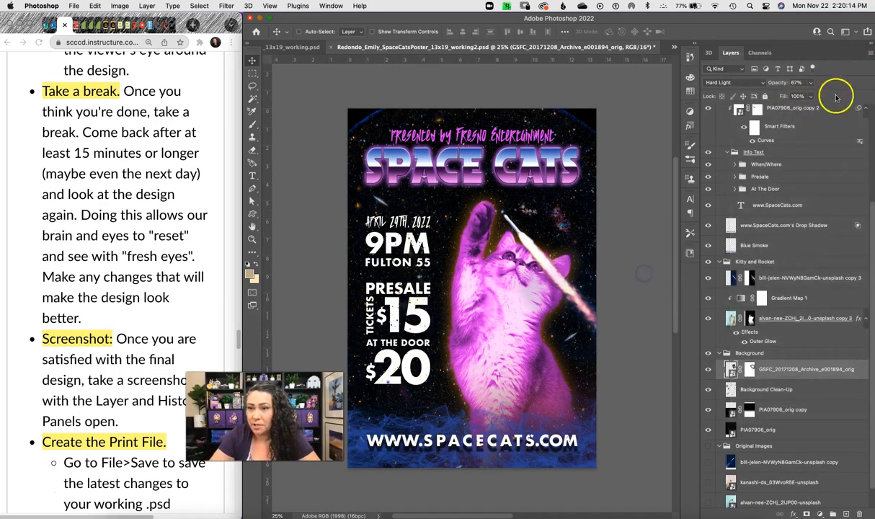
Set the layer thumbnails to the largest size in the Layers Panel Options.
click(870, 56)
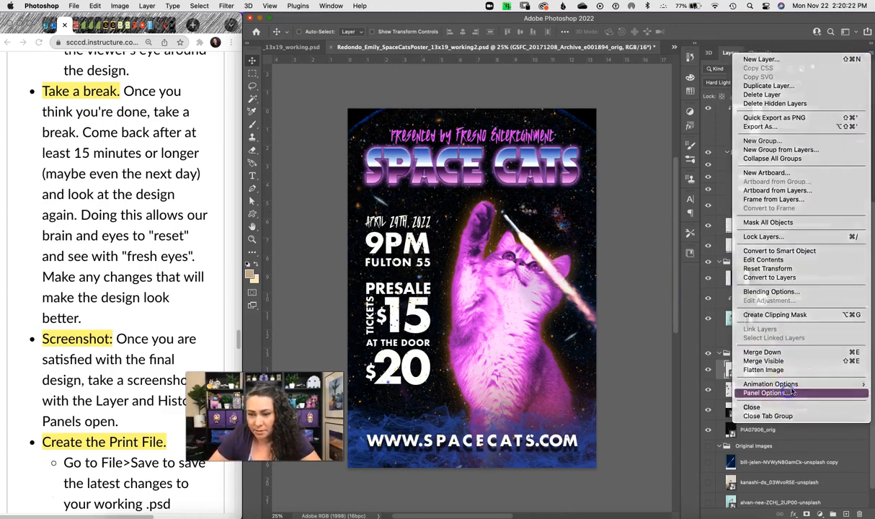
click(792, 393)
click(614, 184)
click(614, 200)
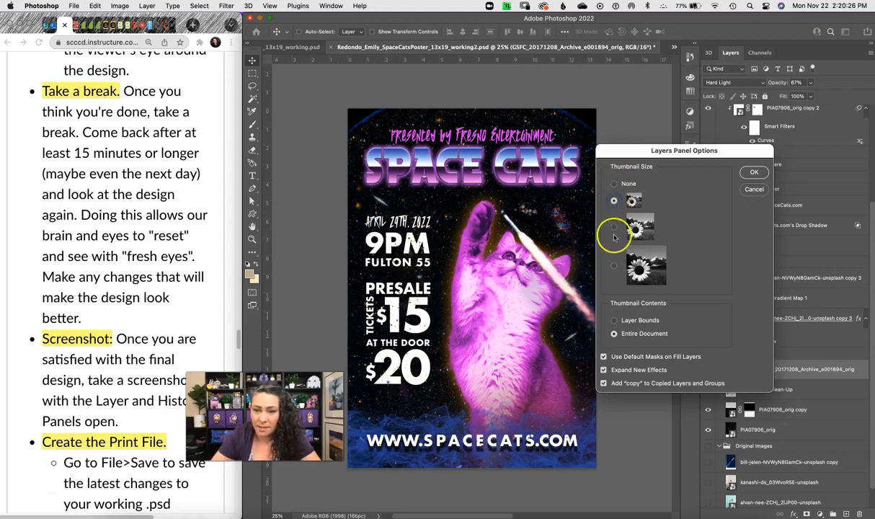
click(614, 265)
click(754, 172)
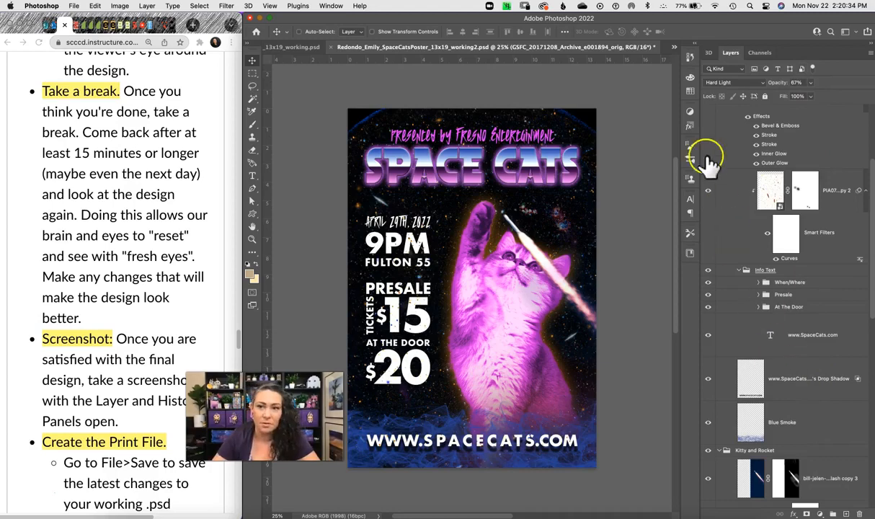
Set the layer thumbnails to the smallest picture size in the Layers Panel Options.
click(867, 52)
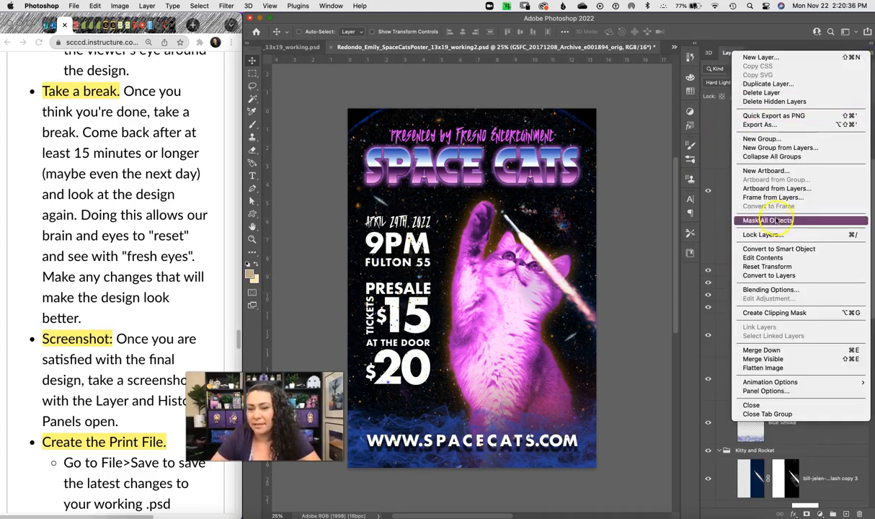
click(781, 390)
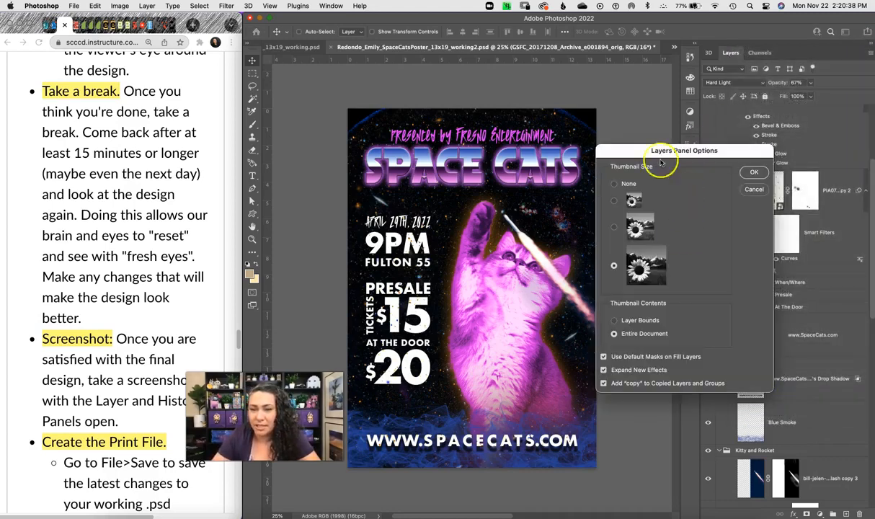
click(615, 203)
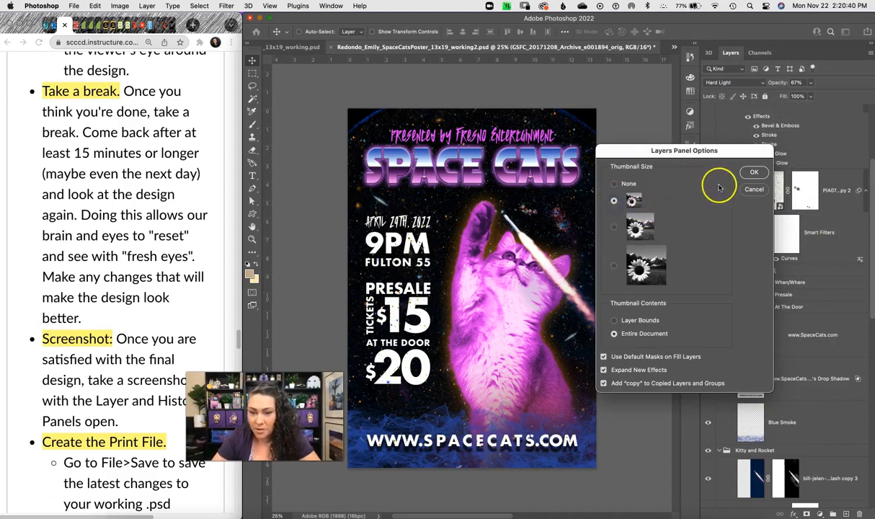
click(755, 173)
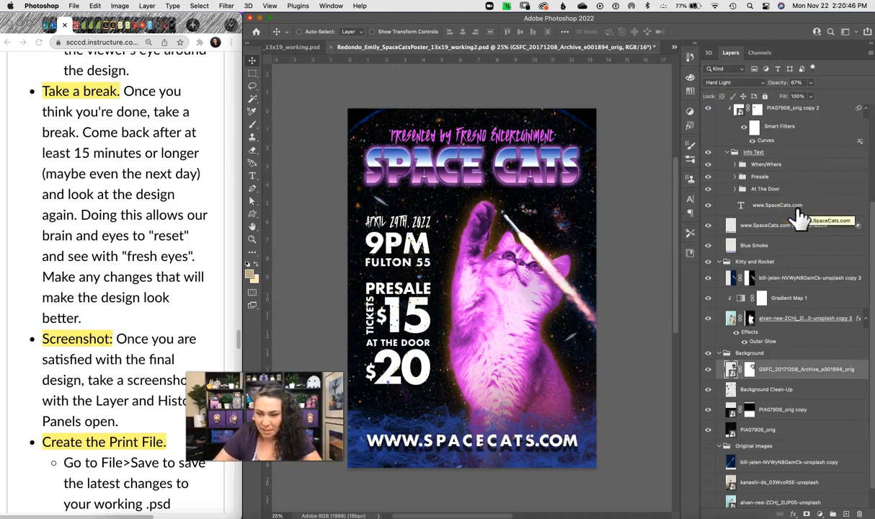
Select the Original Images group and look through the poster's history states and layer stack.
click(720, 447)
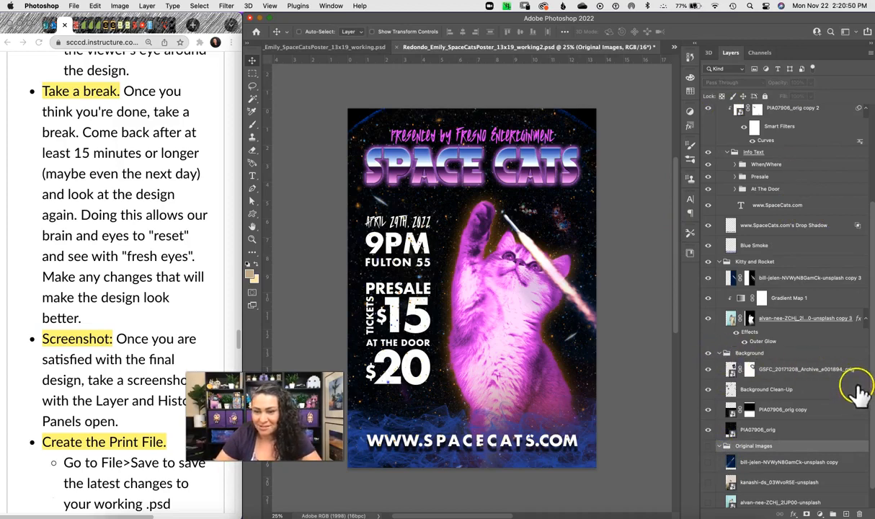
drag(870, 381, 871, 357)
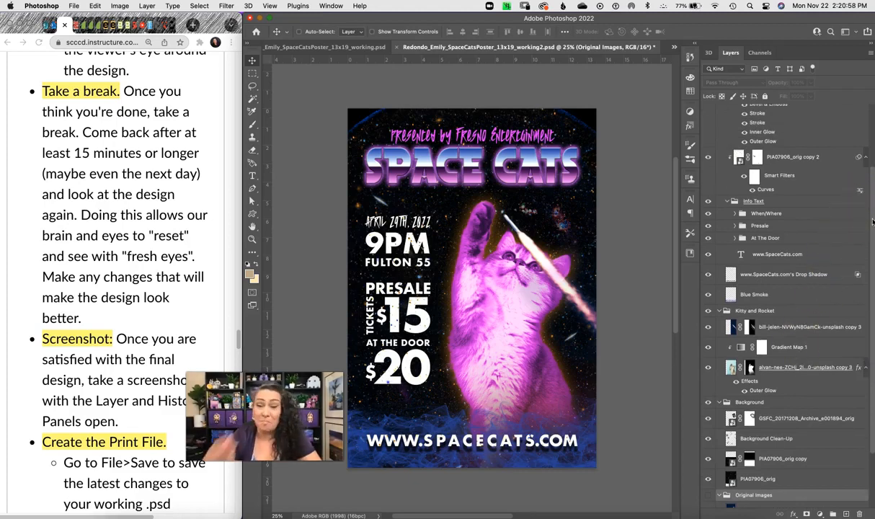
click(690, 56)
drag(624, 279, 609, 117)
click(662, 54)
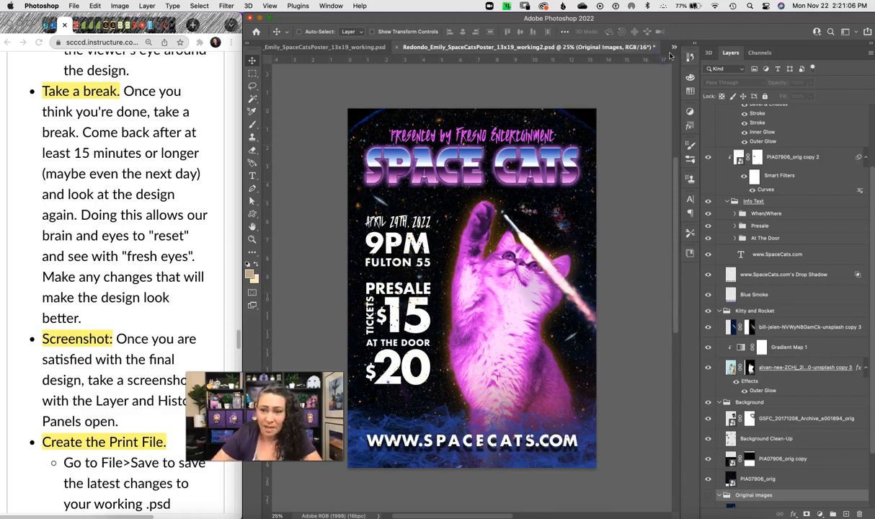
drag(870, 287, 861, 413)
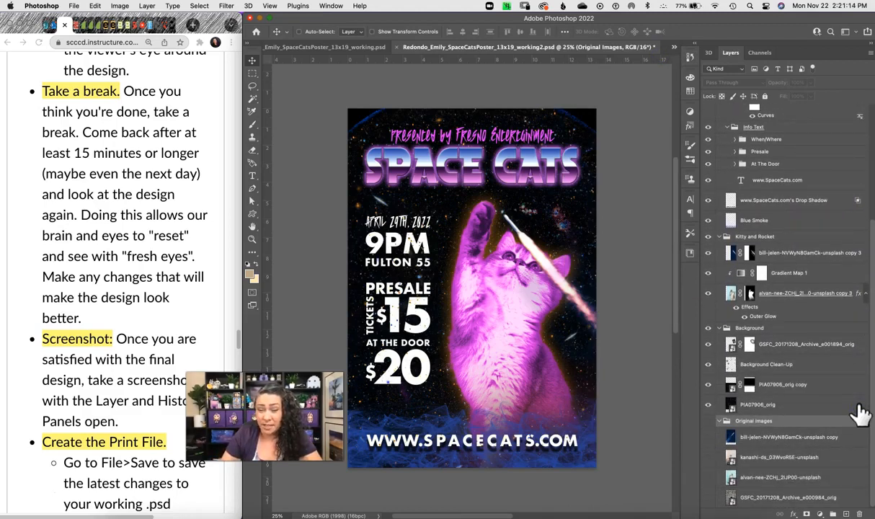